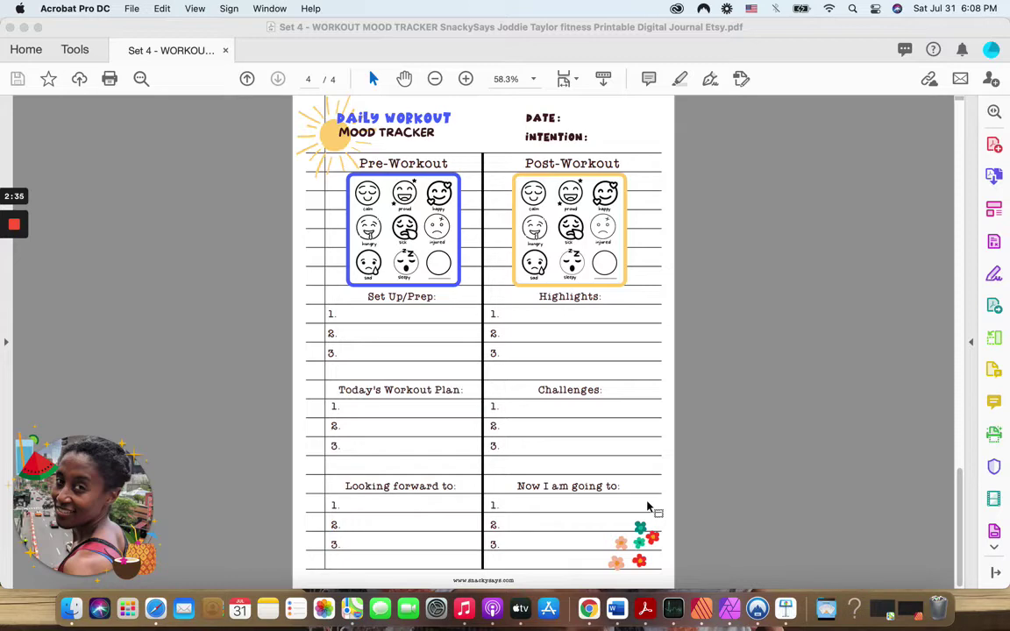
pyautogui.scroll(10, 647, 507)
pyautogui.scroll(-10, 647, 506)
pyautogui.scroll(-8, 647, 507)
pyautogui.scroll(-1, 649, 507)
pyautogui.scroll(-3, 649, 508)
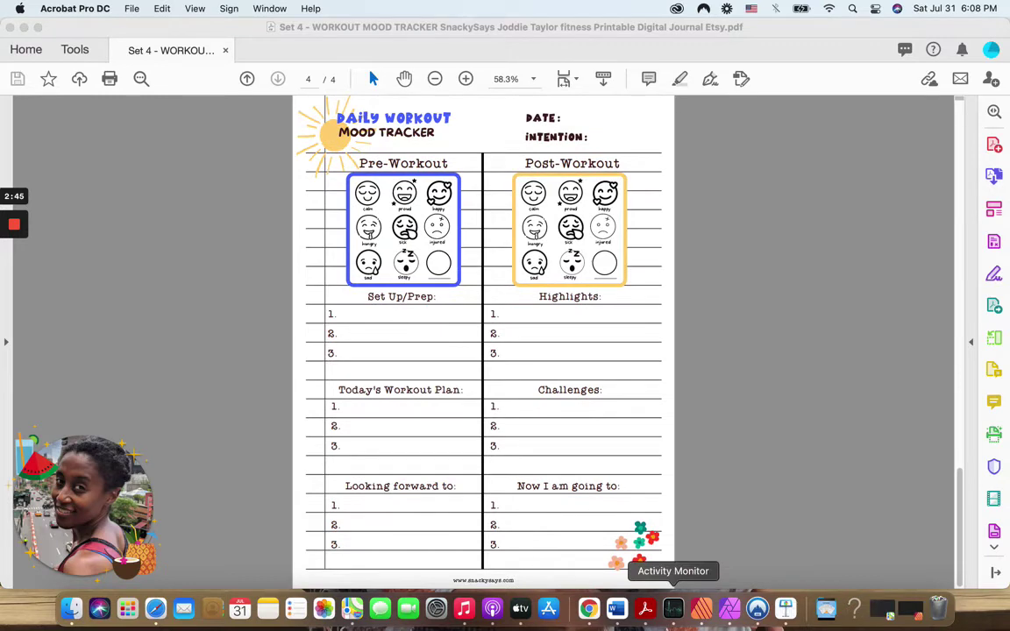
# Switch to Chrome and start a new listing from the Etsy shop's listings page
pyautogui.click(588, 608)
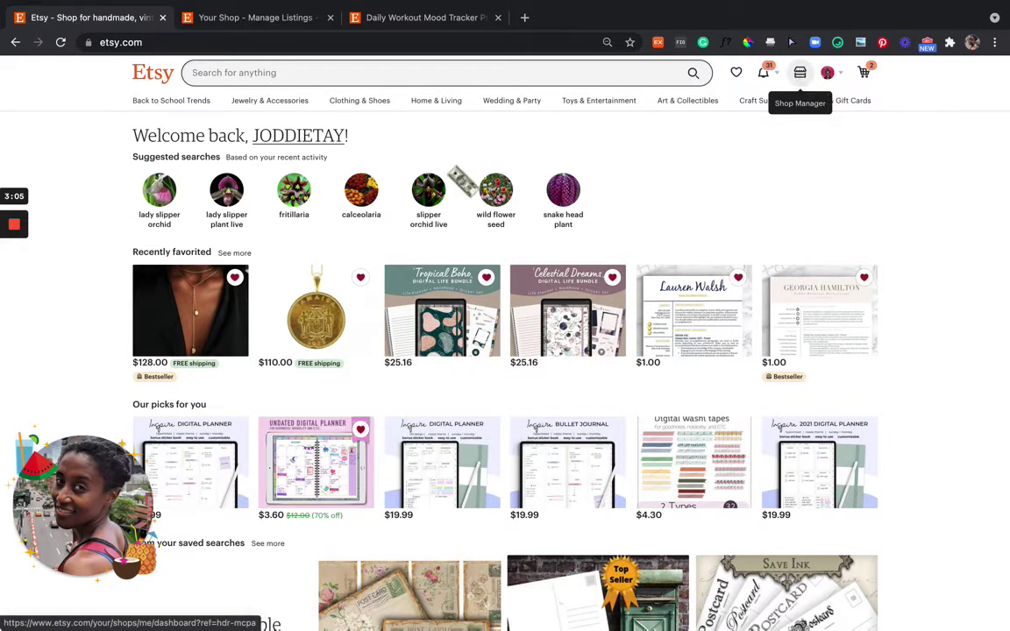
pyautogui.click(255, 21)
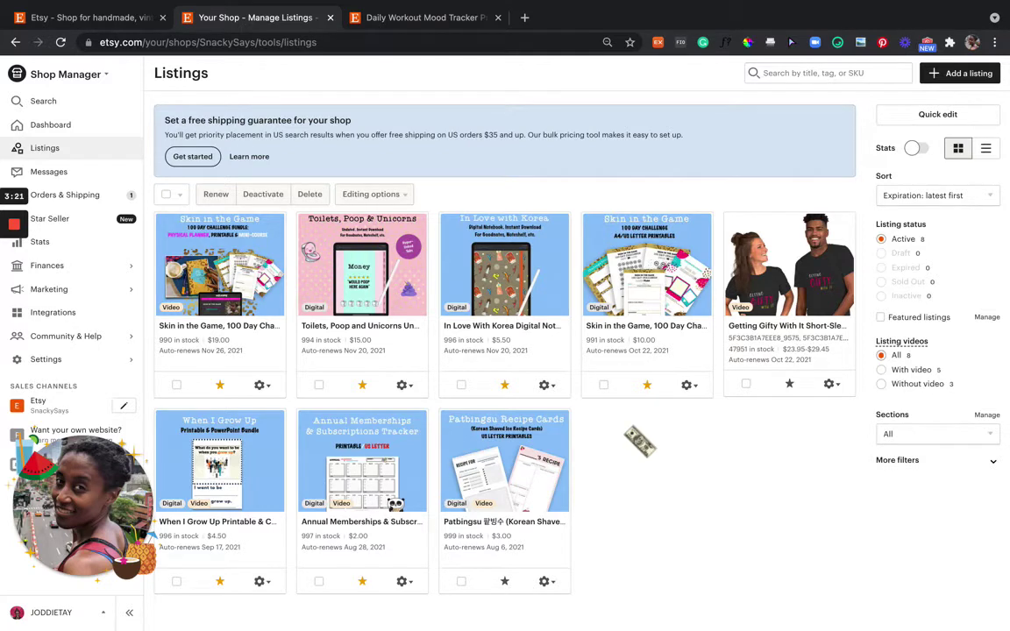
pyautogui.moveTo(962, 83); pyautogui.dragTo(932, 87)
pyautogui.click(931, 86)
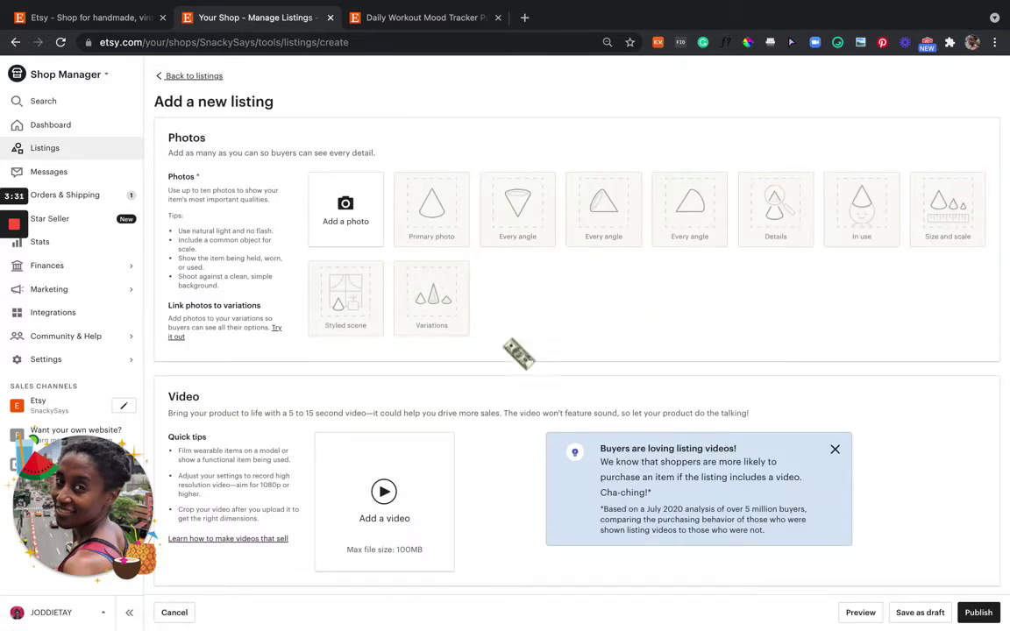
# Upload images 001 to 005 from the "etsy listing images" folder in Downloads as the listing photos
pyautogui.scroll(-1, 464, 477)
pyautogui.scroll(-6, 465, 481)
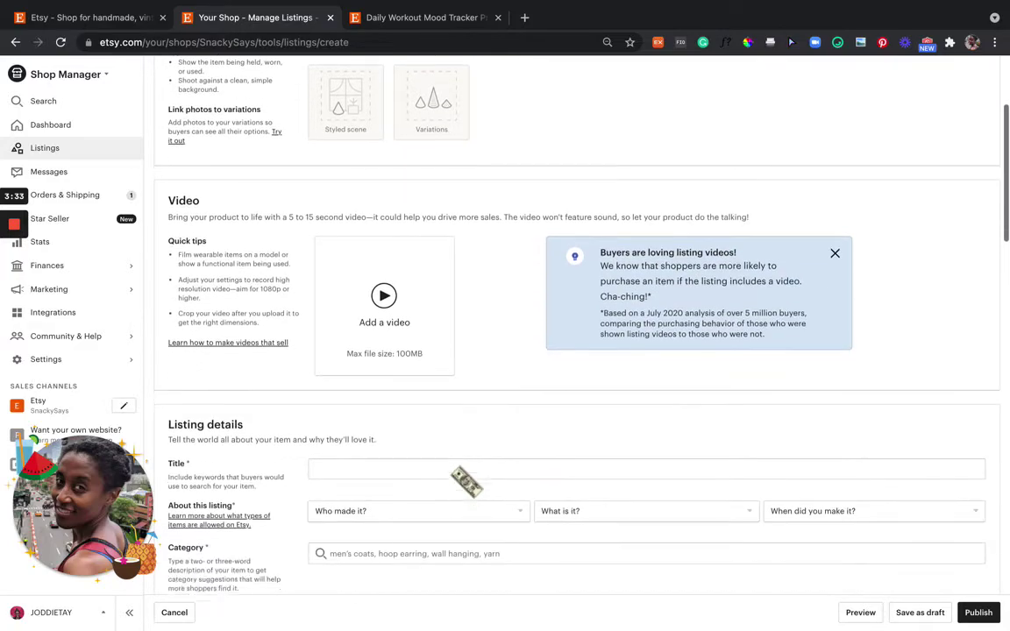
pyautogui.scroll(-4, 465, 481)
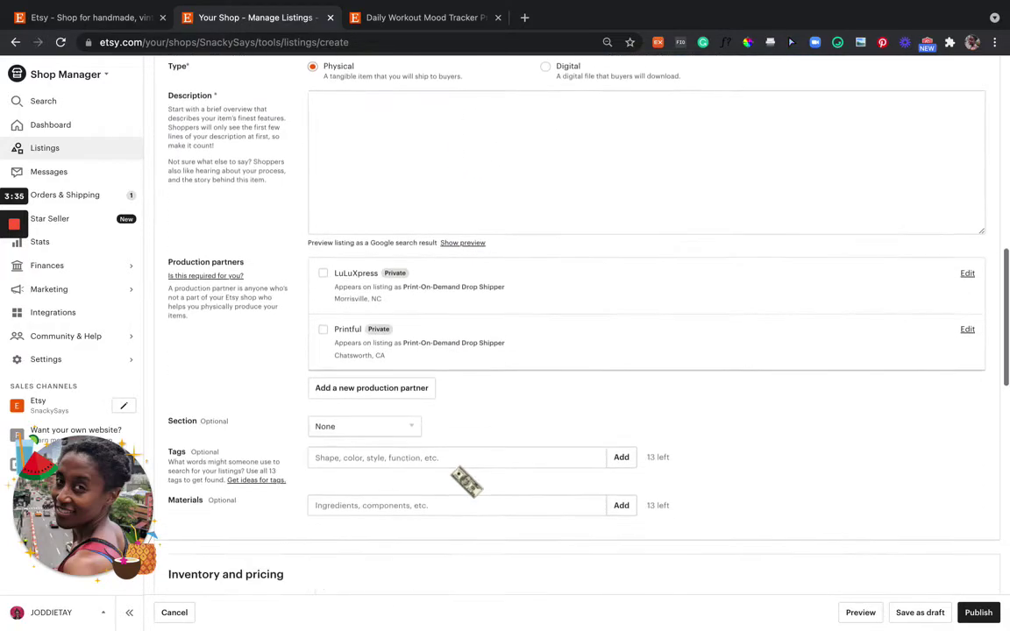
pyautogui.scroll(6, 464, 481)
pyautogui.scroll(4, 464, 481)
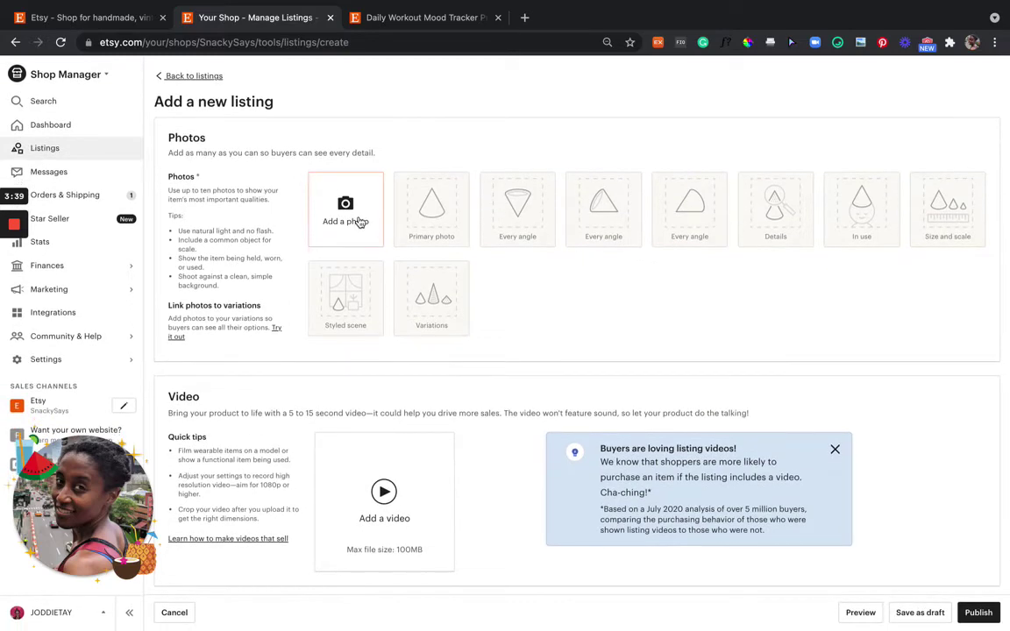
pyautogui.click(359, 223)
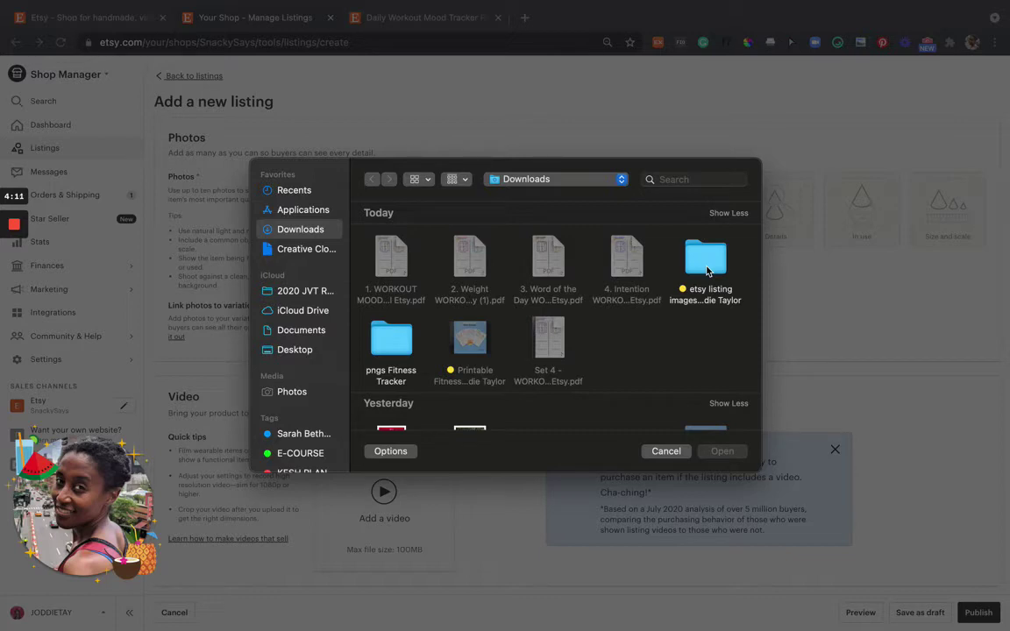
pyautogui.doubleClick(706, 272)
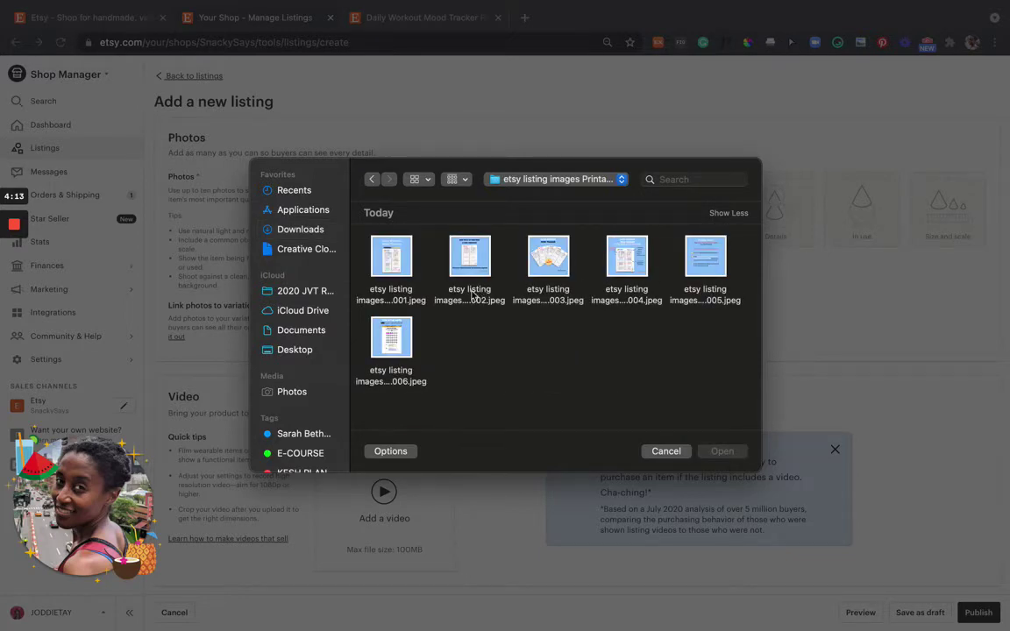
pyautogui.click(405, 270)
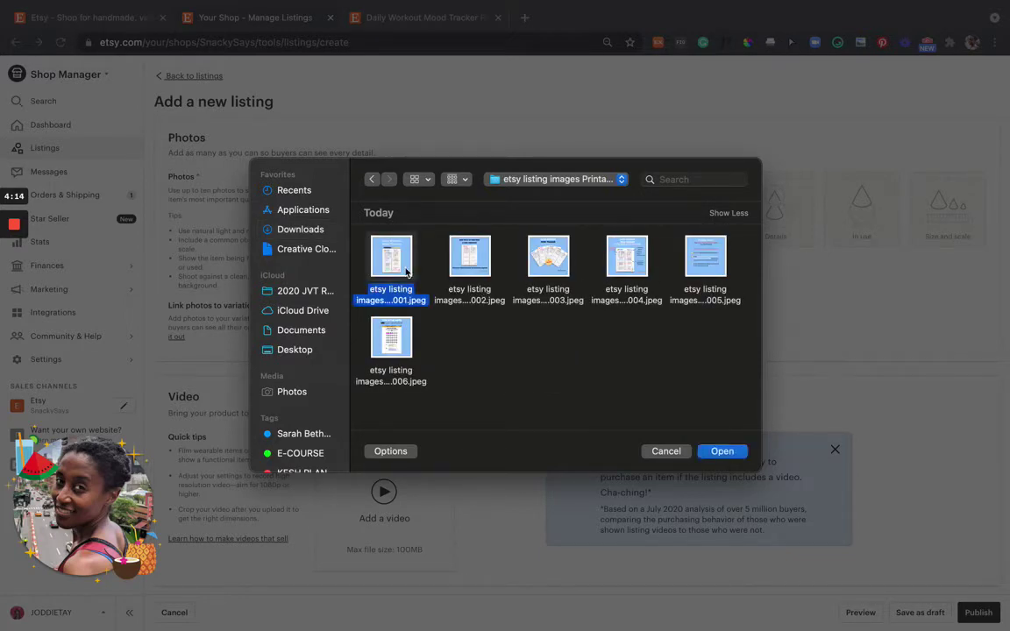
pyautogui.keyDown('shift'); pyautogui.click(465, 265); pyautogui.keyUp('shift')
pyautogui.keyDown('shift'); pyautogui.click(548, 258); pyautogui.keyUp('shift')
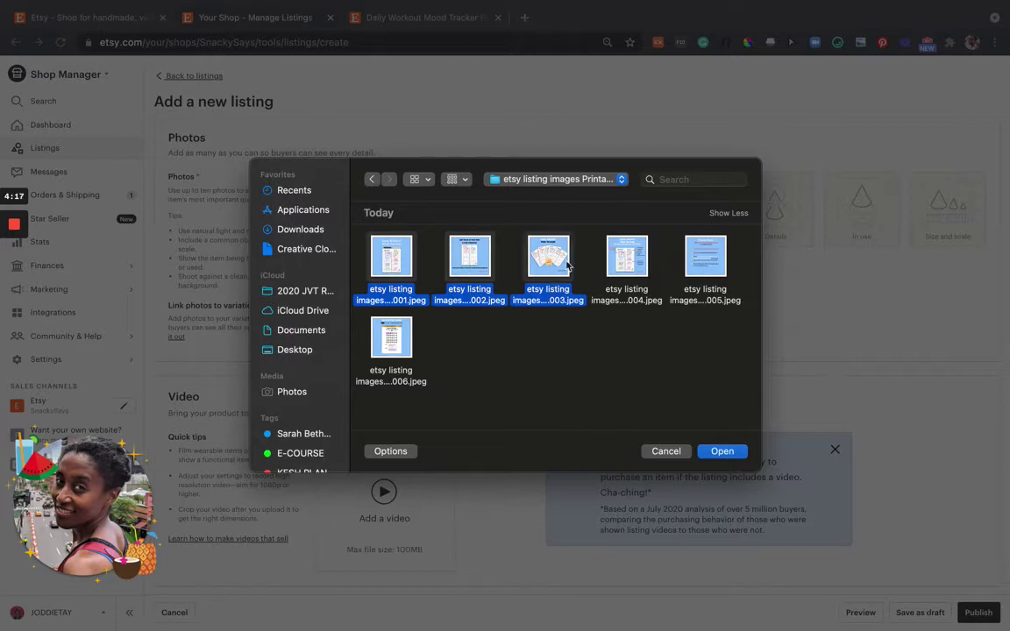
pyautogui.keyDown('shift'); pyautogui.click(626, 258); pyautogui.keyUp('shift')
pyautogui.keyDown('shift'); pyautogui.click(689, 262); pyautogui.keyUp('shift')
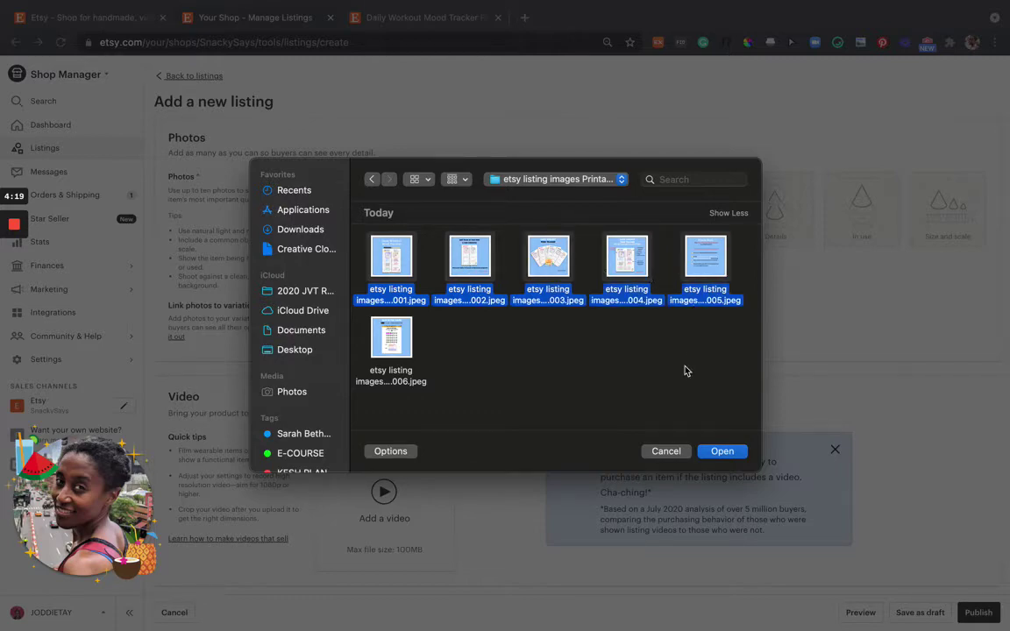
pyautogui.click(721, 451)
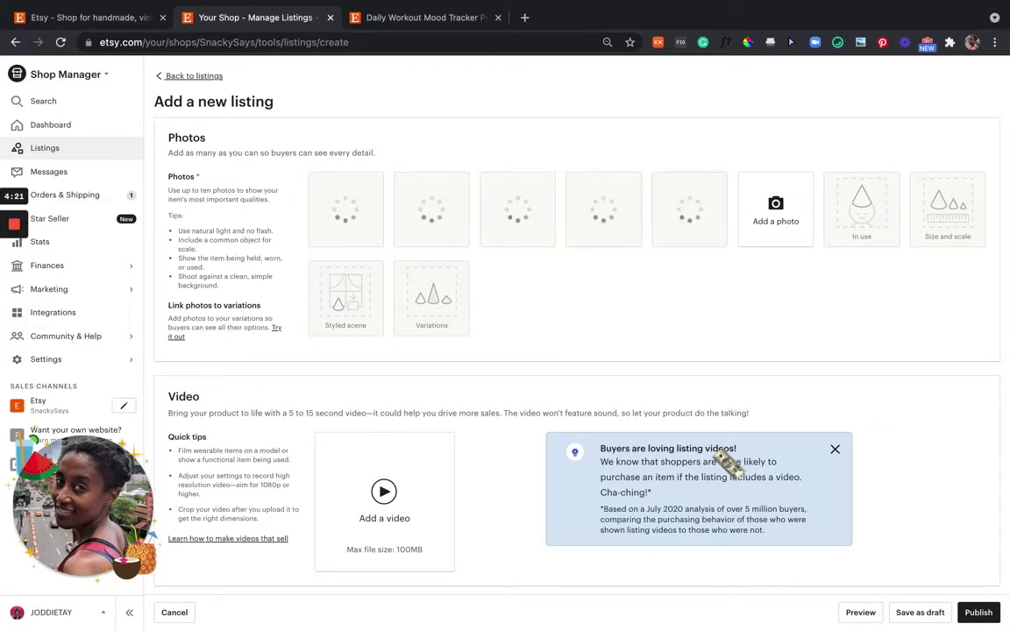
# Upload the "Printable Fitness" video file from the Downloads folder as the listing video
pyautogui.scroll(-2, 727, 465)
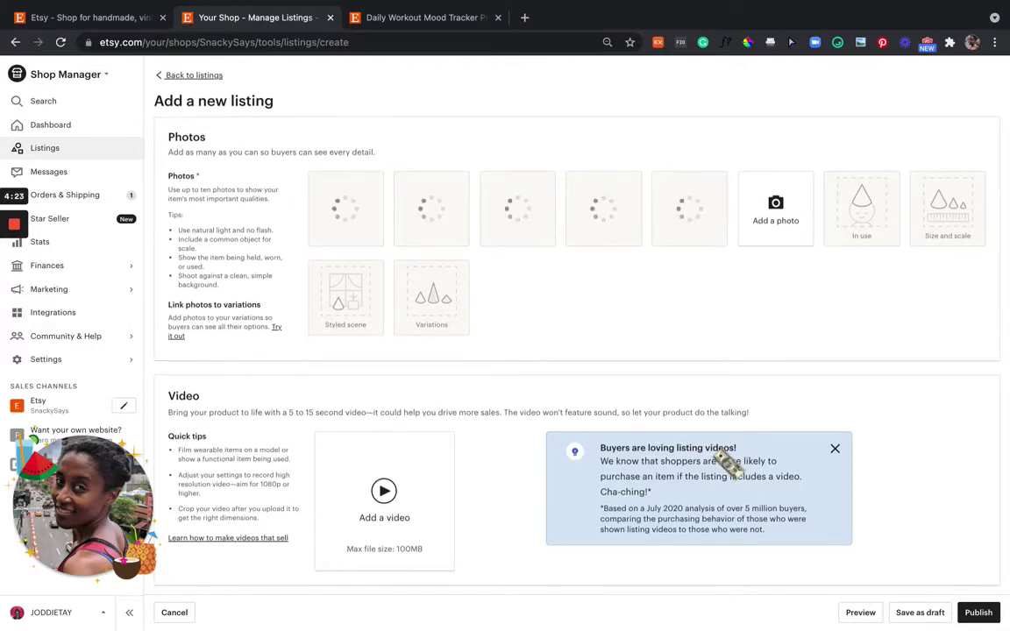
pyautogui.scroll(-1, 728, 464)
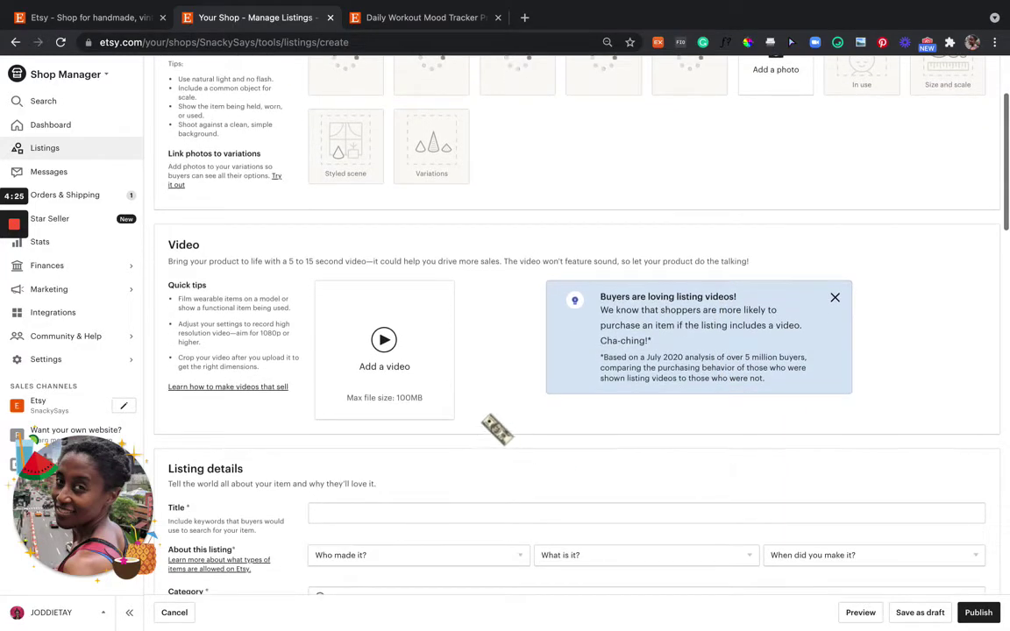
pyautogui.scroll(1, 440, 382)
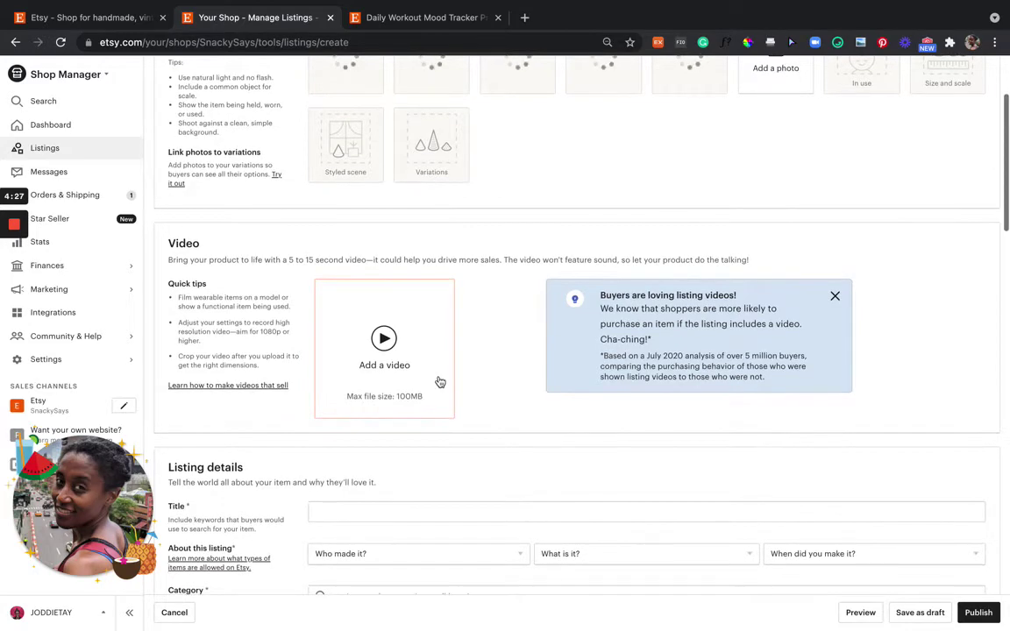
pyautogui.click(417, 372)
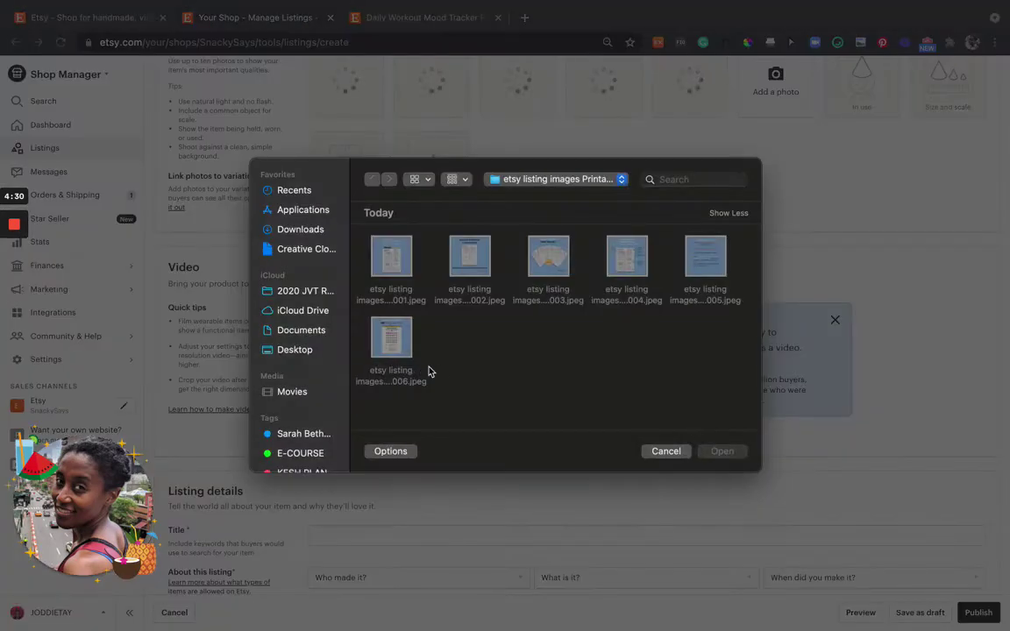
pyautogui.click(285, 228)
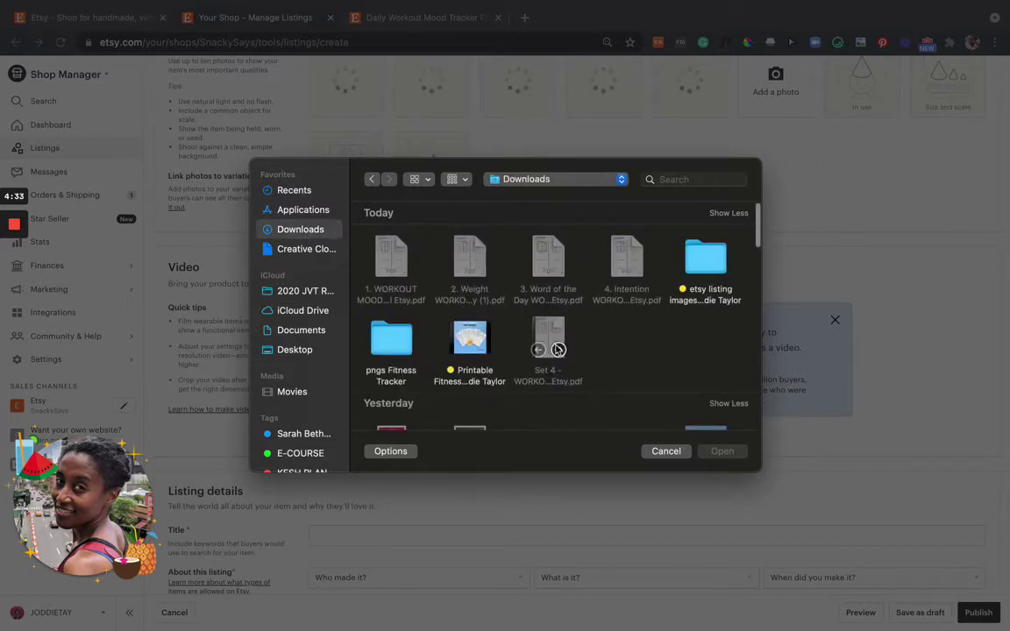
pyautogui.click(481, 349)
pyautogui.click(720, 451)
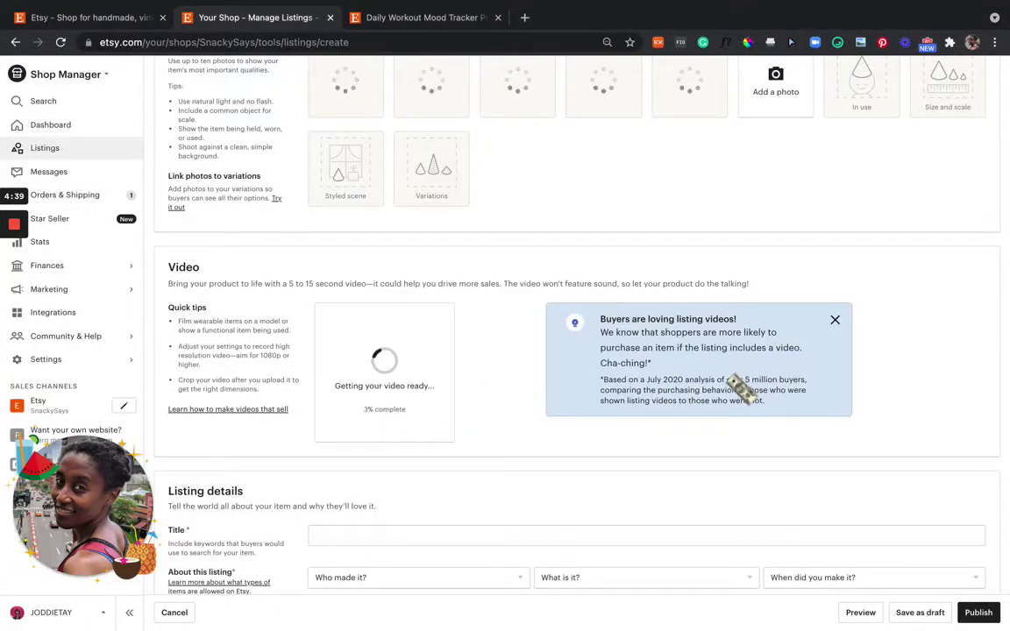
# Enter "Workout Tracker Printable/Ipad Digital Planner" as the listing title
pyautogui.scroll(-1, 741, 389)
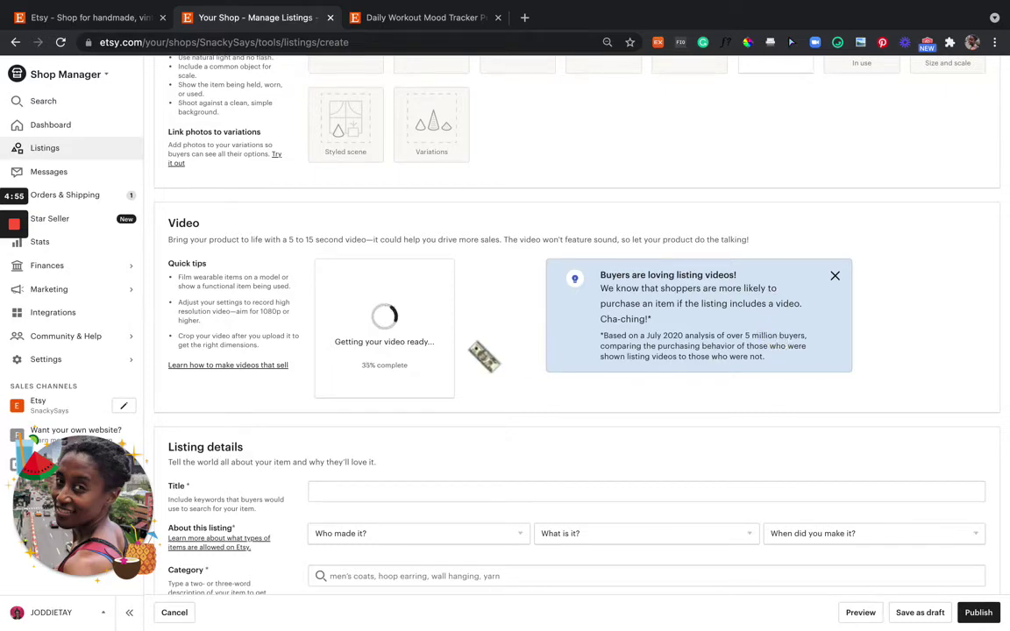
pyautogui.scroll(3, 482, 356)
pyautogui.scroll(-3, 482, 356)
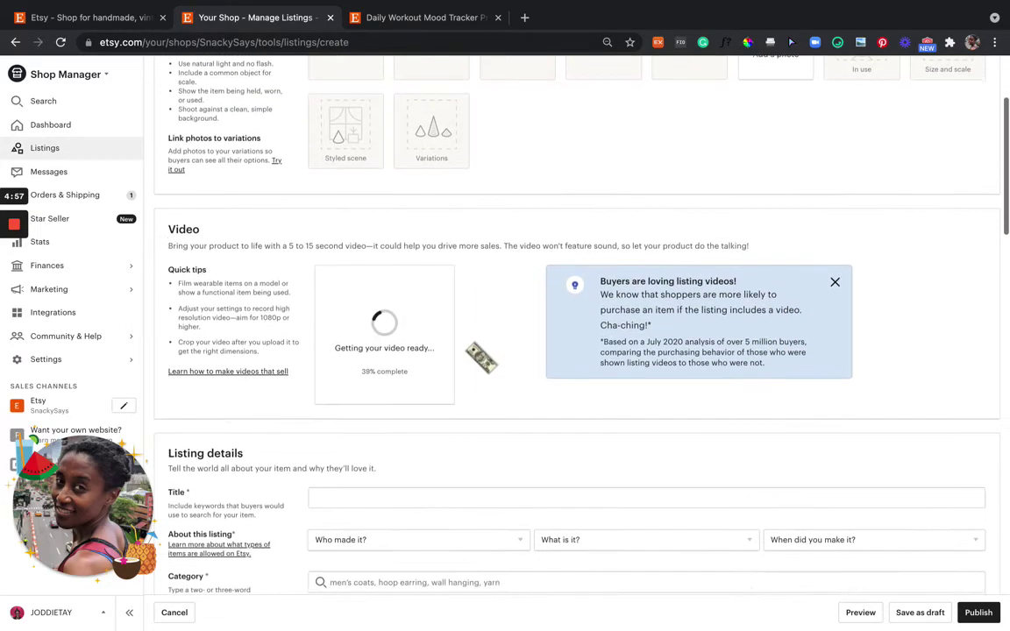
pyautogui.scroll(-5, 481, 358)
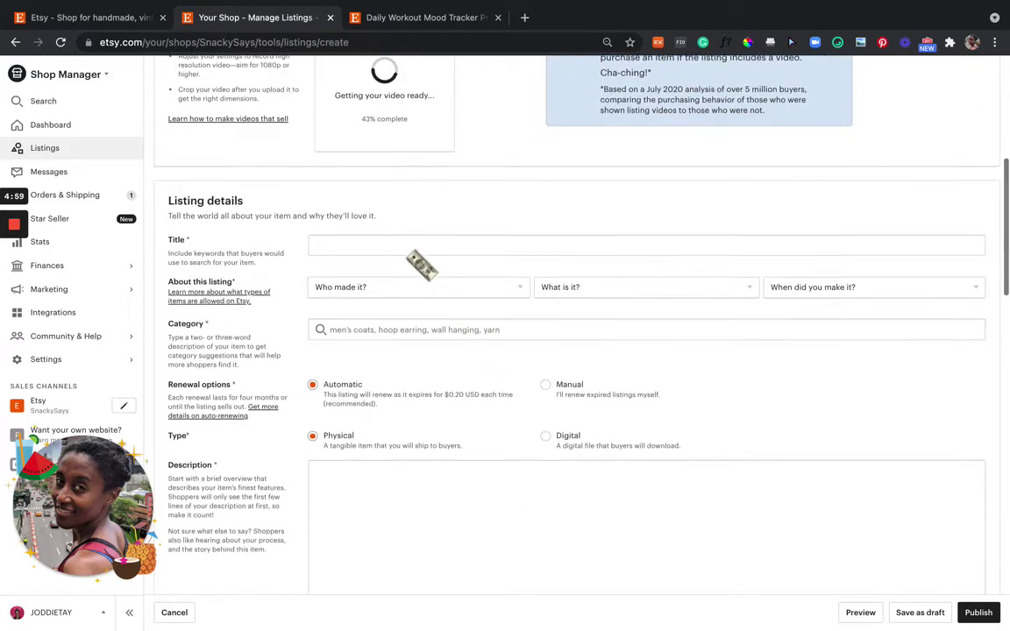
pyautogui.click(410, 252)
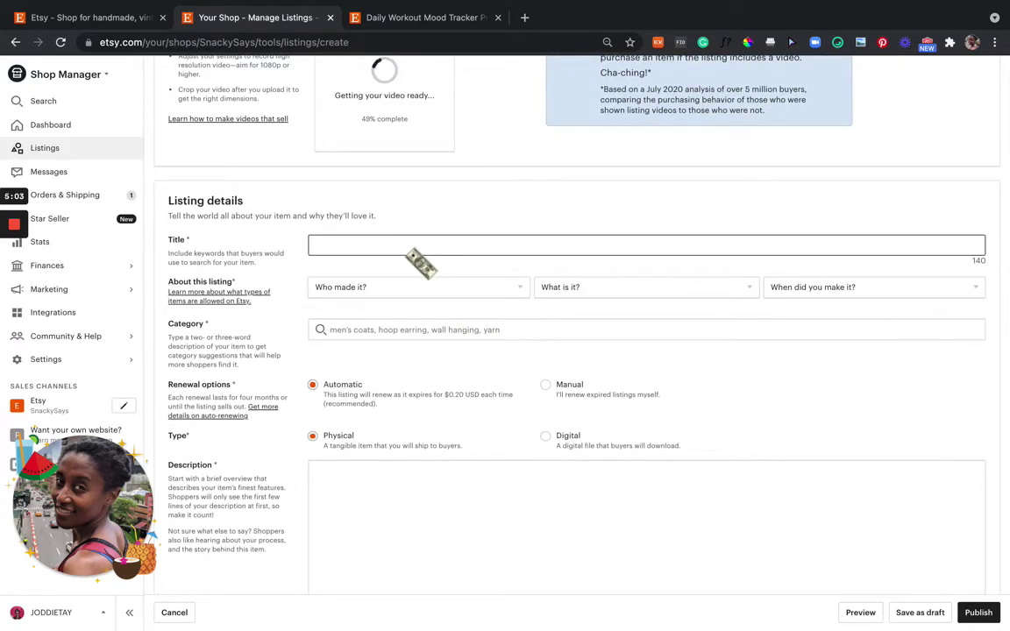
pyautogui.write('Wroke')
pyautogui.press('BackSpace')
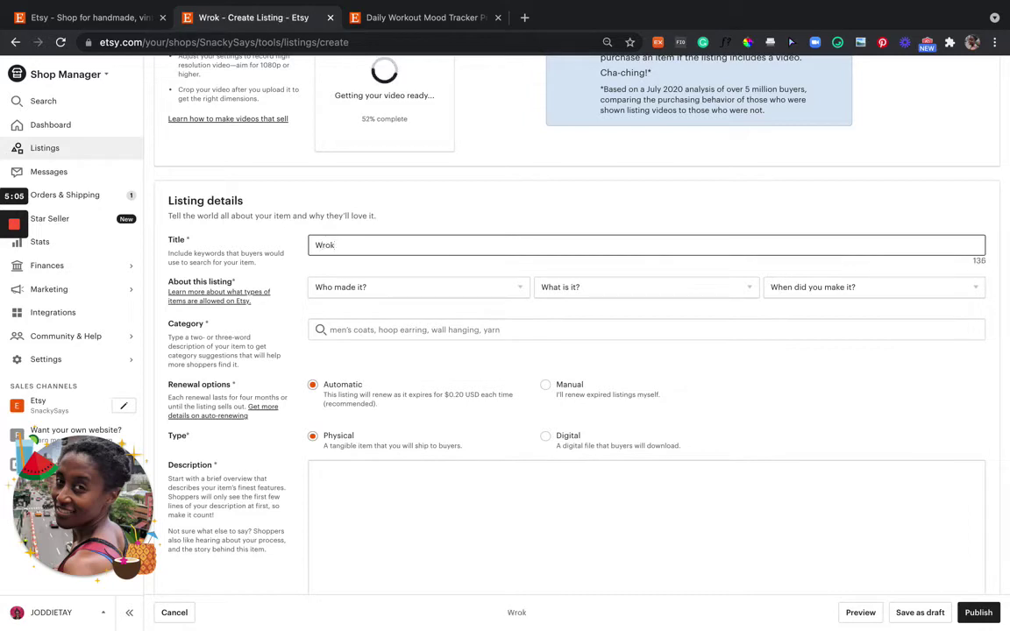
pyautogui.press('BackSpace')
pyautogui.press('BackSpace')
pyautogui.press('BackSpace')
pyautogui.write('orkout')
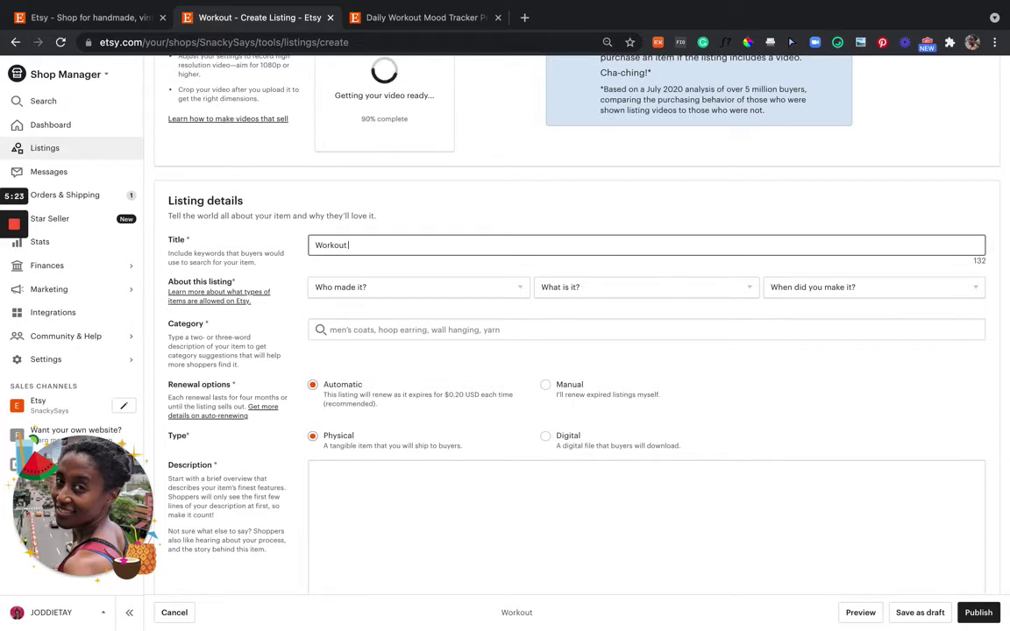
pyautogui.write('Tracker Printable/Ipad ')
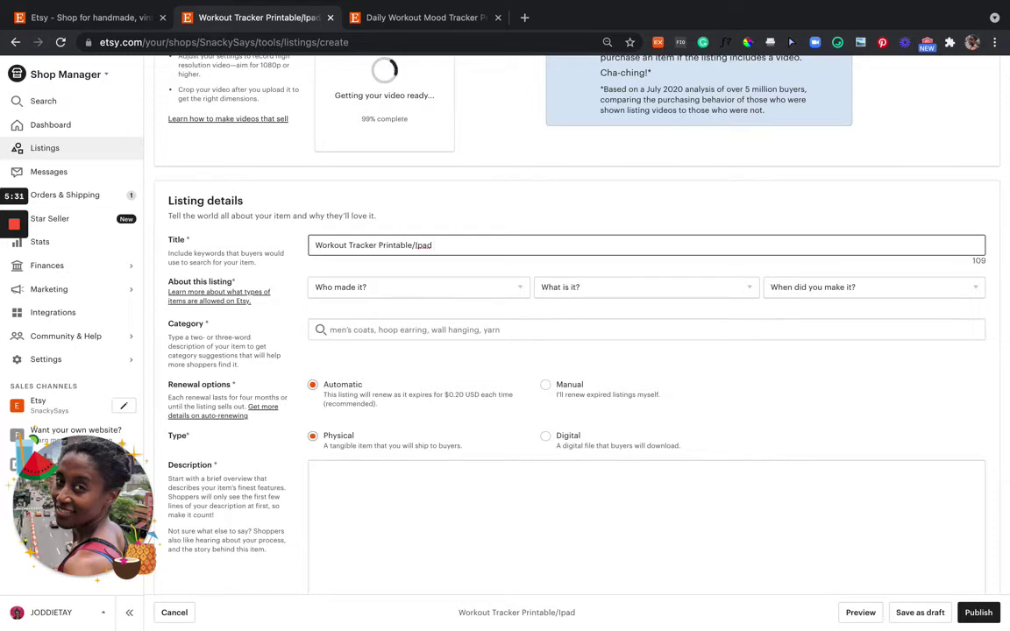
pyautogui.write('Digi')
pyautogui.write('ta')
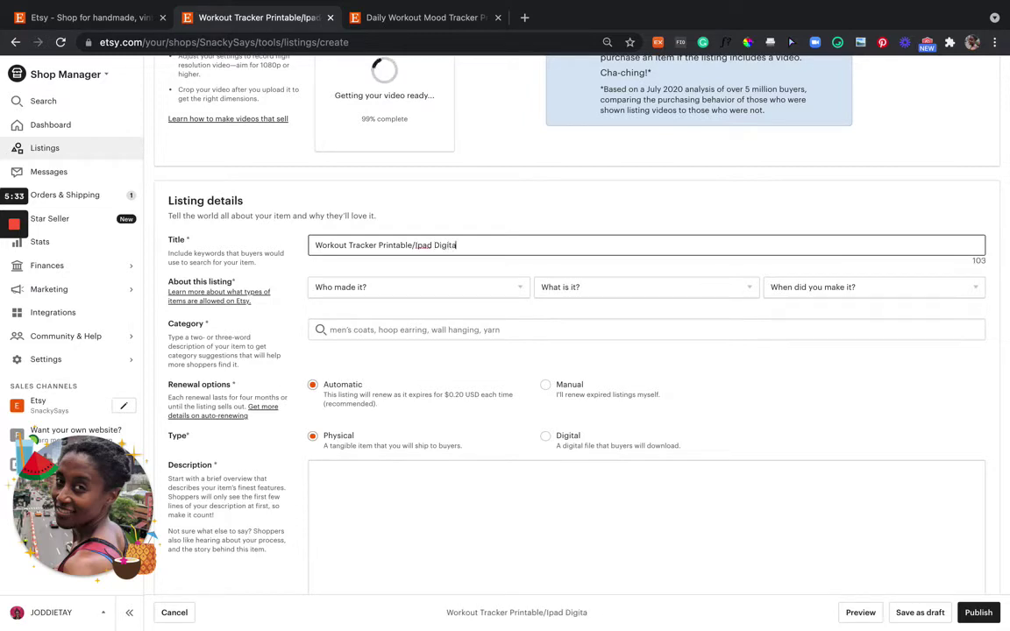
pyautogui.write('l Planner')
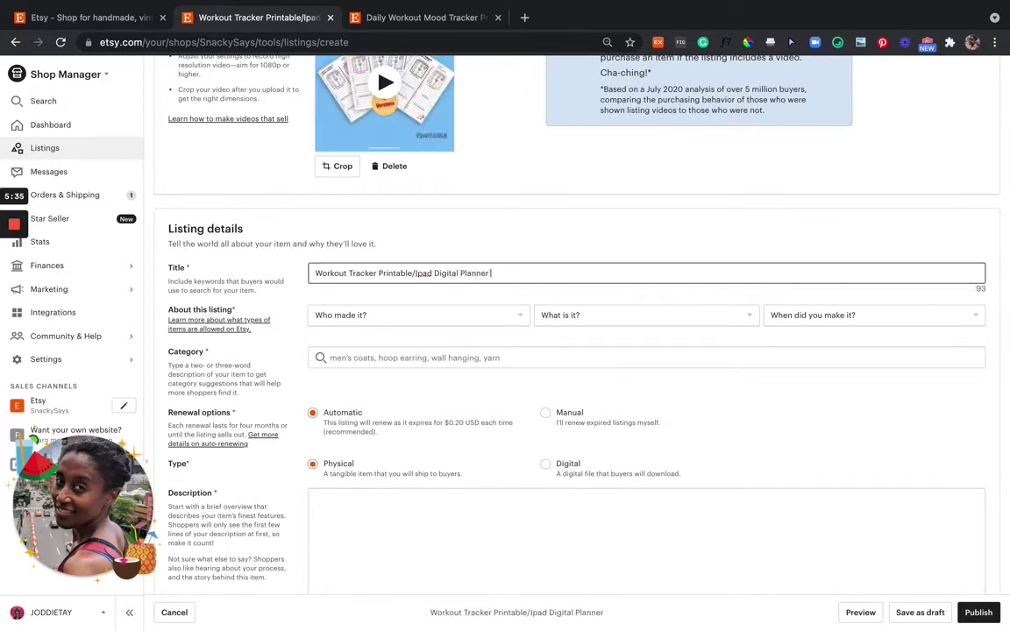
# Describe the listing as made by "I did", "A finished product", made in 2020 - 2021
pyautogui.scroll(5, 424, 256)
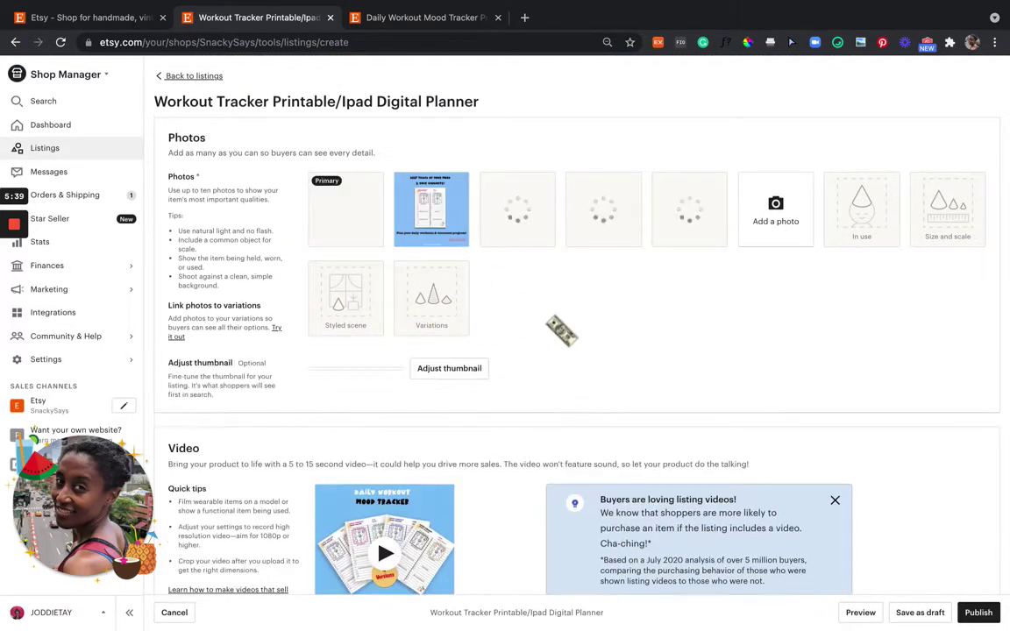
pyautogui.scroll(-4, 561, 330)
pyautogui.scroll(-3, 561, 330)
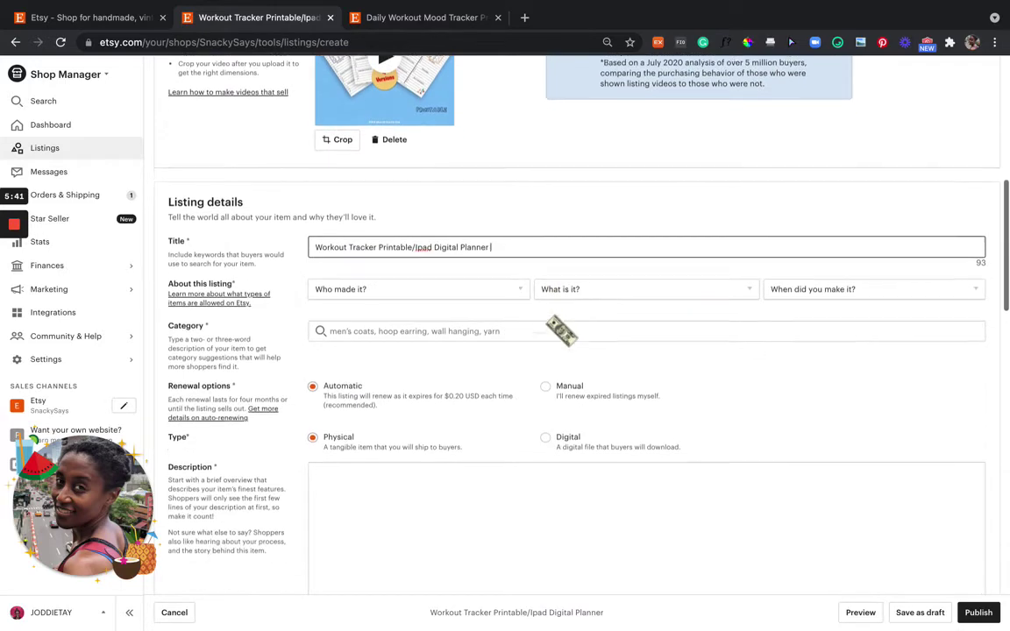
pyautogui.click(473, 244)
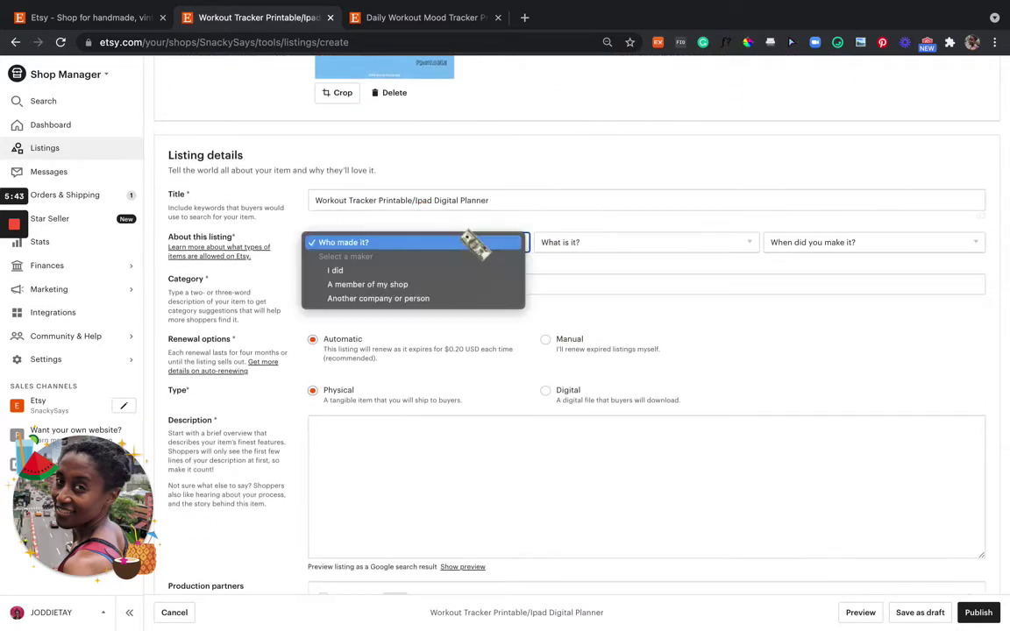
pyautogui.click(478, 271)
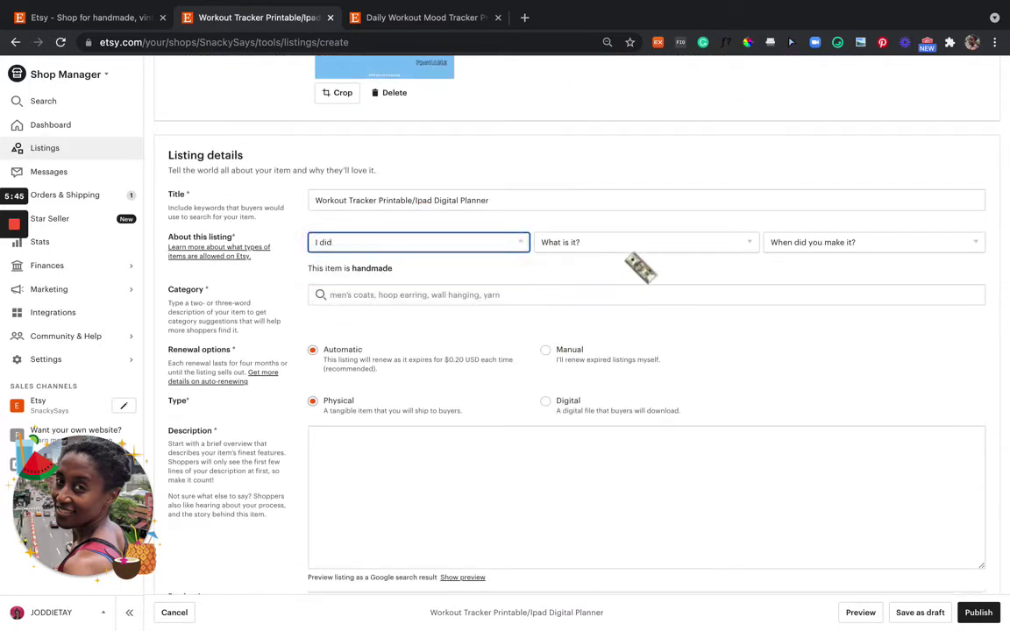
pyautogui.click(624, 246)
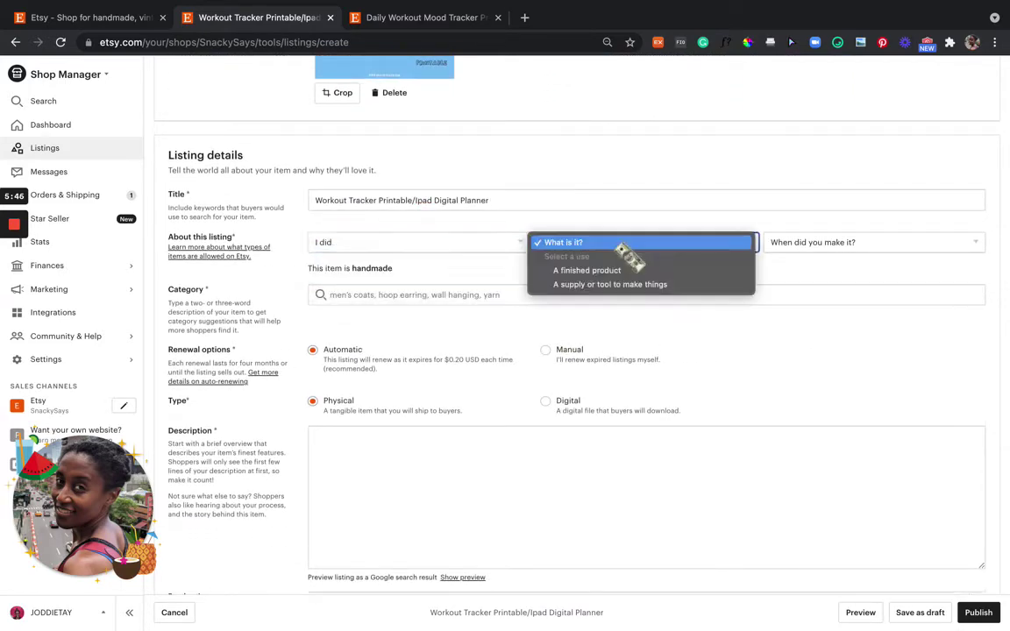
pyautogui.click(698, 274)
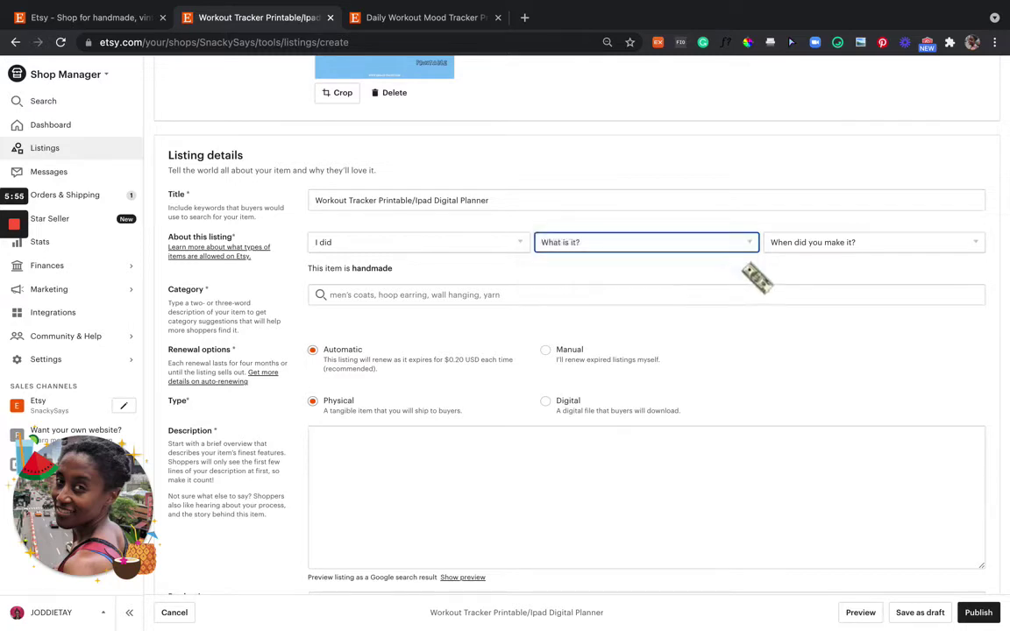
pyautogui.click(834, 244)
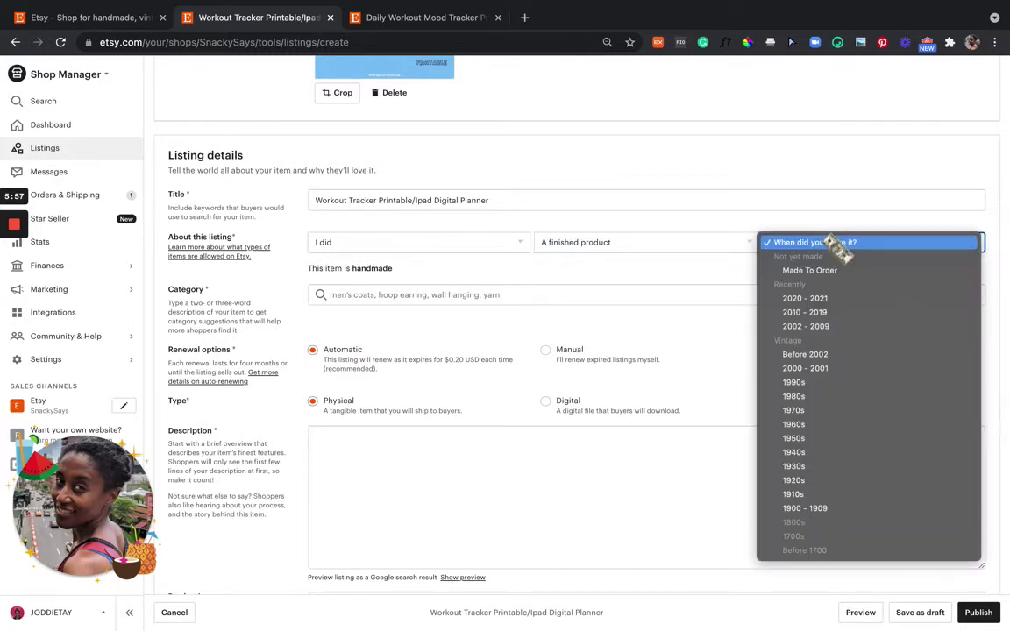
pyautogui.click(857, 299)
# Set the listing's category to Calendars & Planners and check the available occasion options without choosing one
pyautogui.click(495, 296)
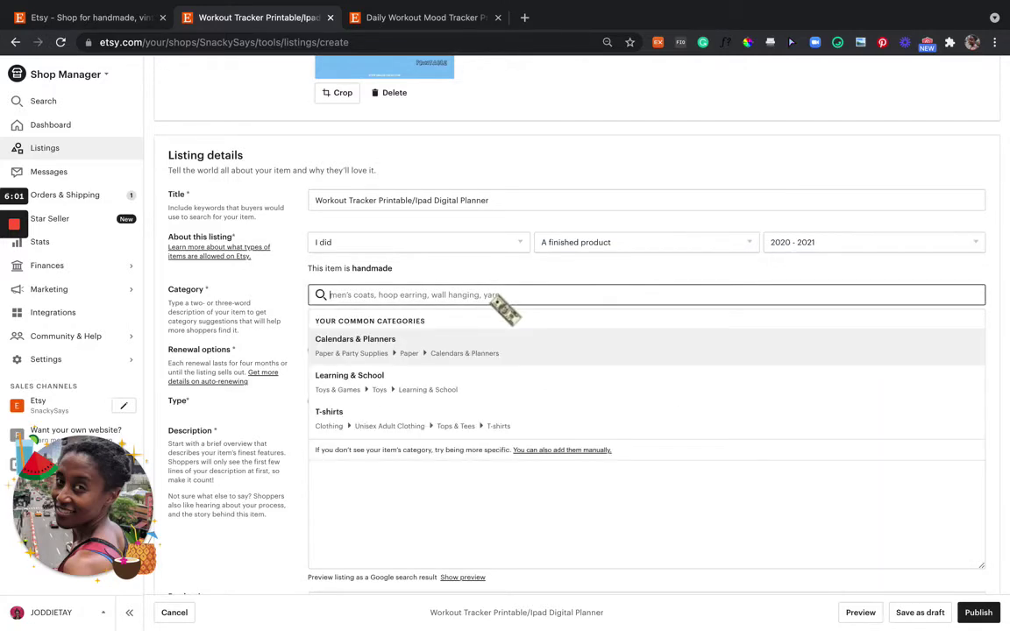
pyautogui.click(544, 360)
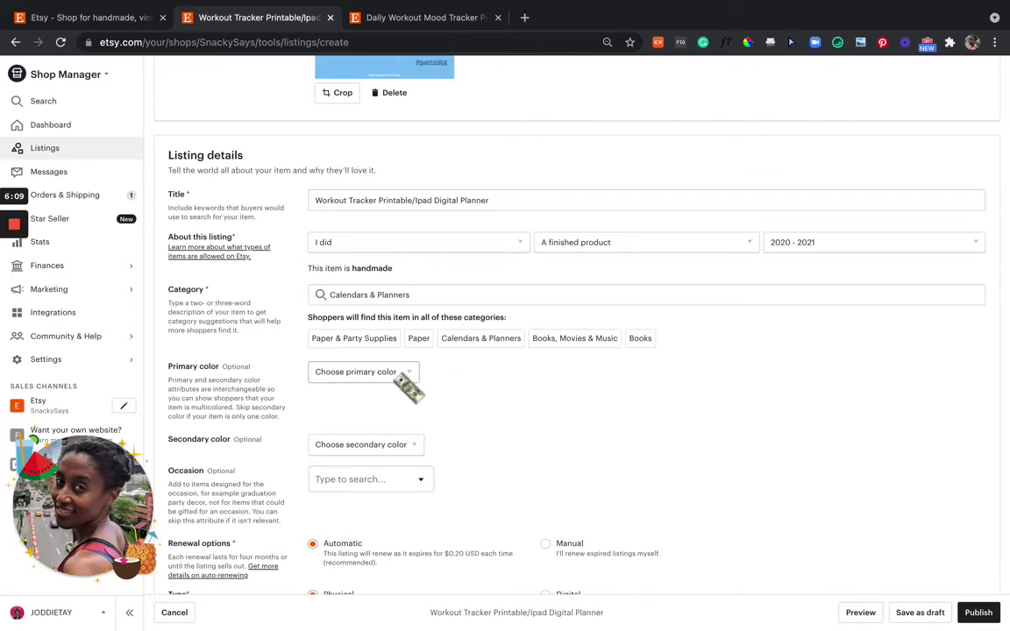
pyautogui.scroll(-5, 409, 387)
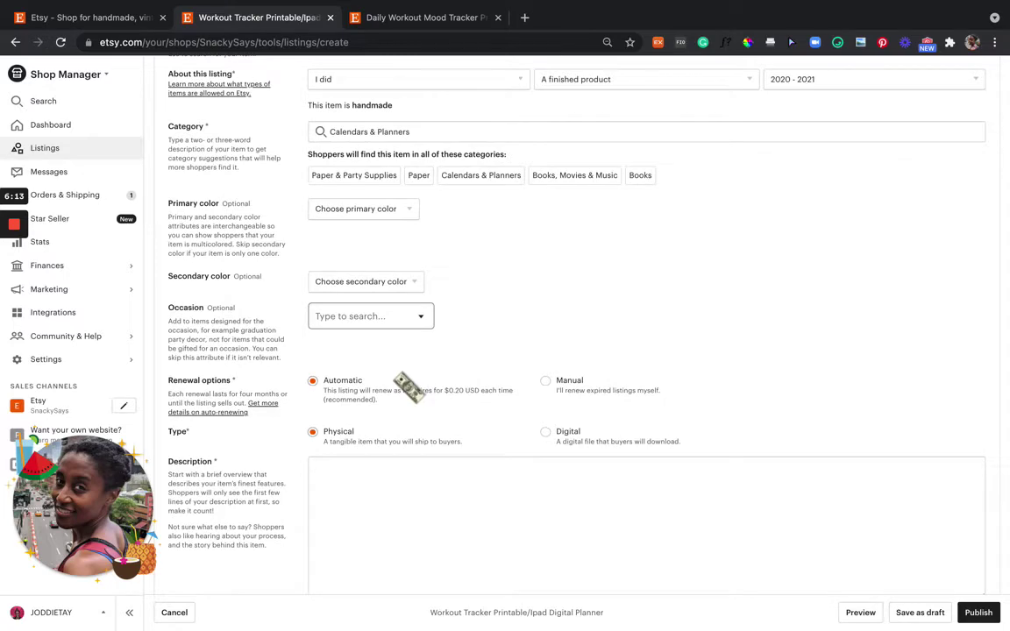
pyautogui.scroll(-1, 406, 383)
pyautogui.click(401, 316)
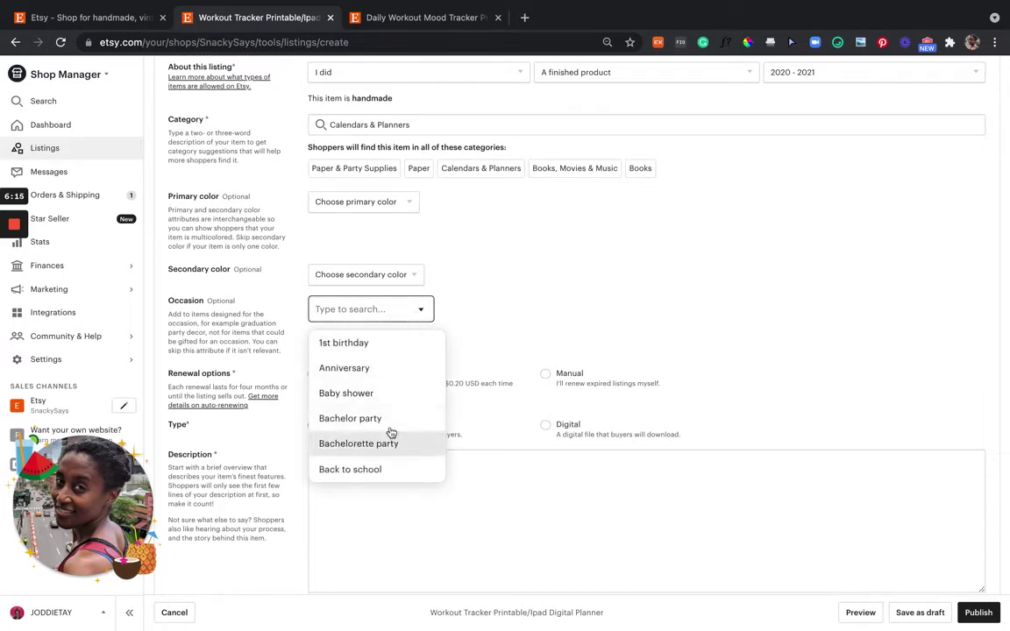
pyautogui.click(531, 370)
# Set the listing type to Digital
pyautogui.scroll(2, 529, 386)
pyautogui.scroll(-1, 529, 390)
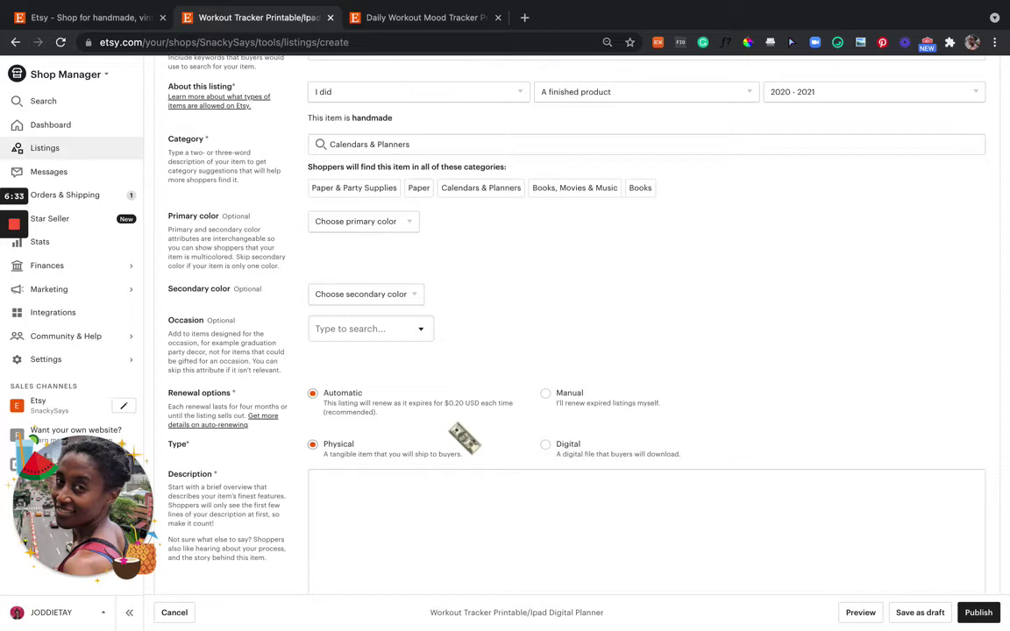
pyautogui.scroll(-2, 464, 438)
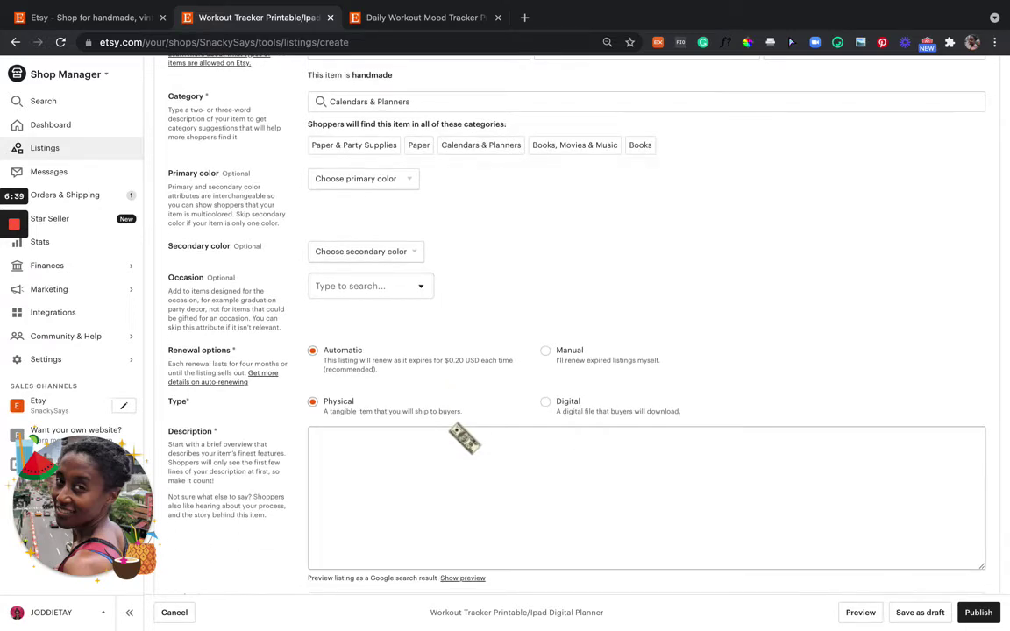
pyautogui.scroll(-2, 465, 438)
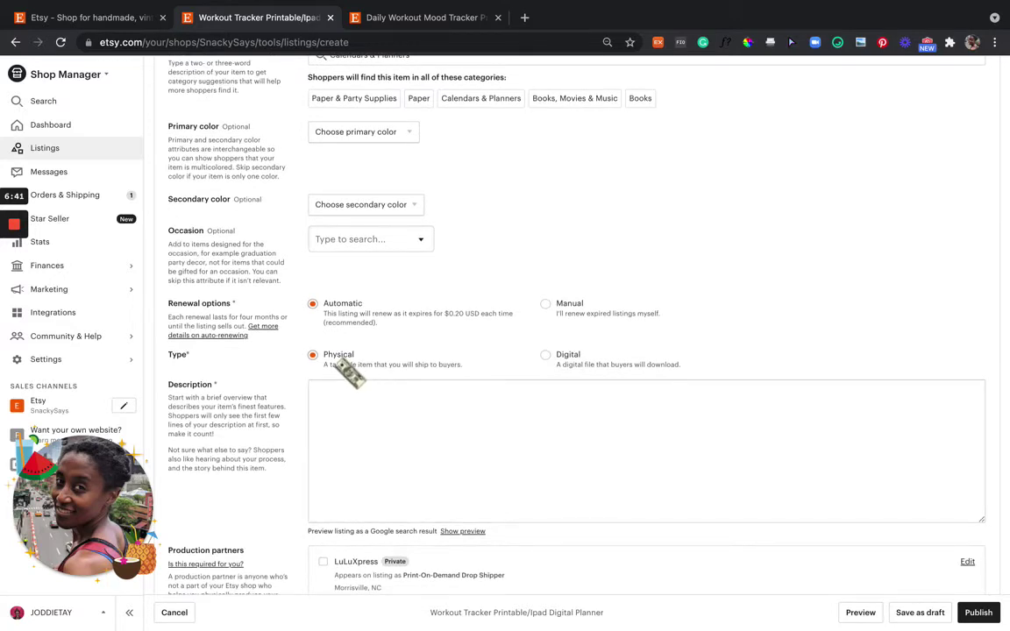
pyautogui.click(561, 359)
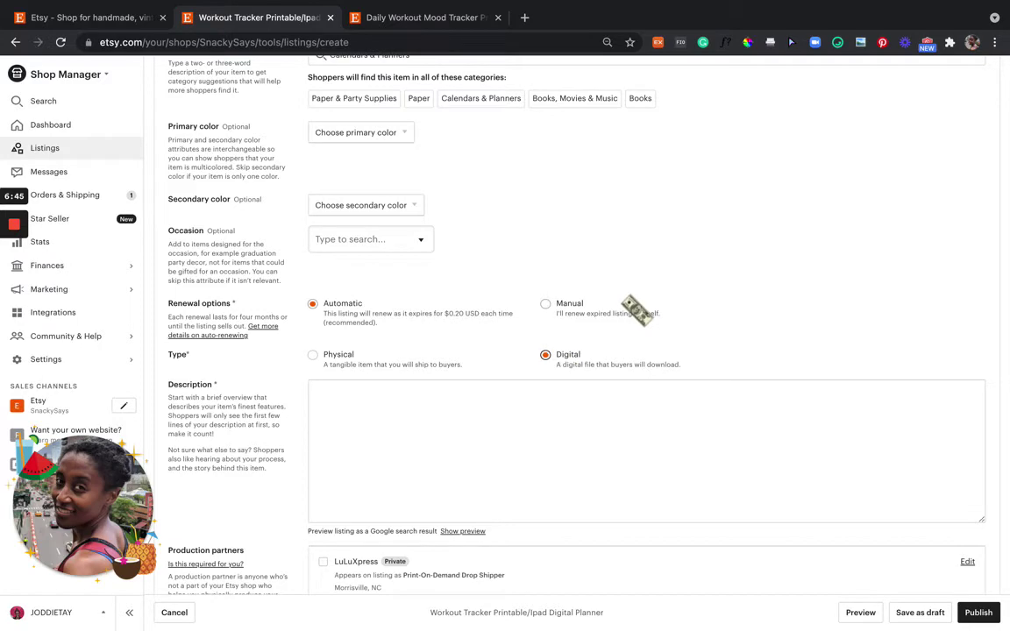
# Reorder the listing photos by moving the fourth photo, the labelled tracker features image, into third place
pyautogui.scroll(3, 637, 309)
pyautogui.scroll(10, 637, 309)
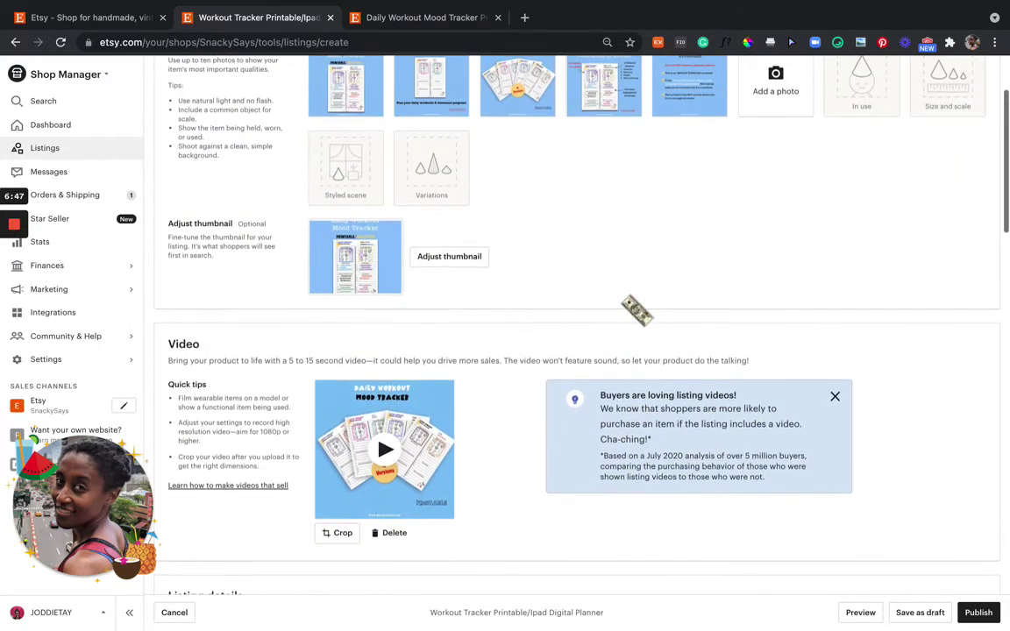
pyautogui.scroll(1, 636, 308)
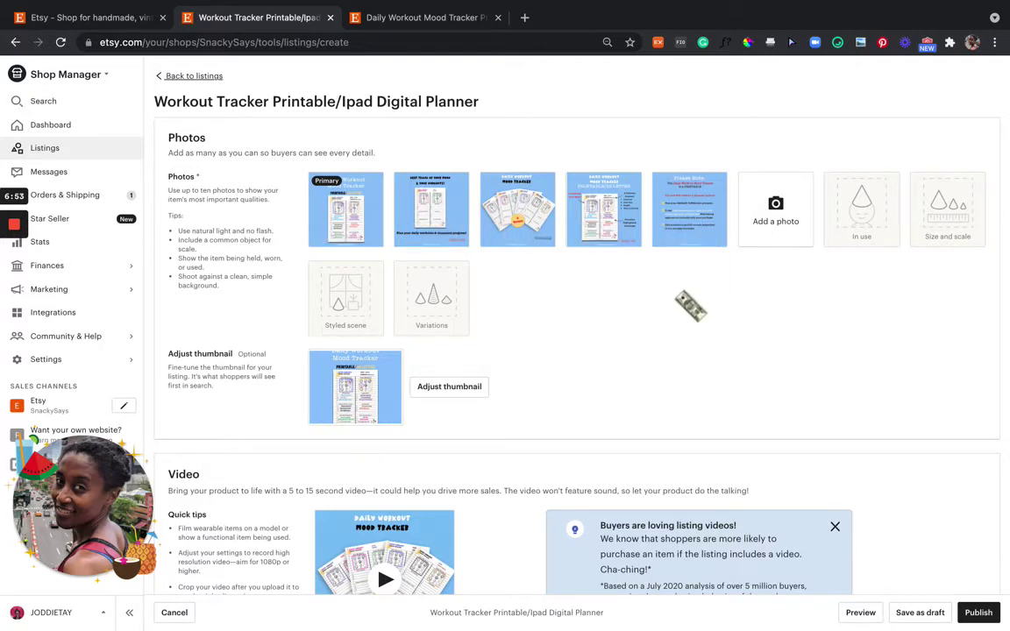
pyautogui.moveTo(619, 200); pyautogui.dragTo(491, 198)
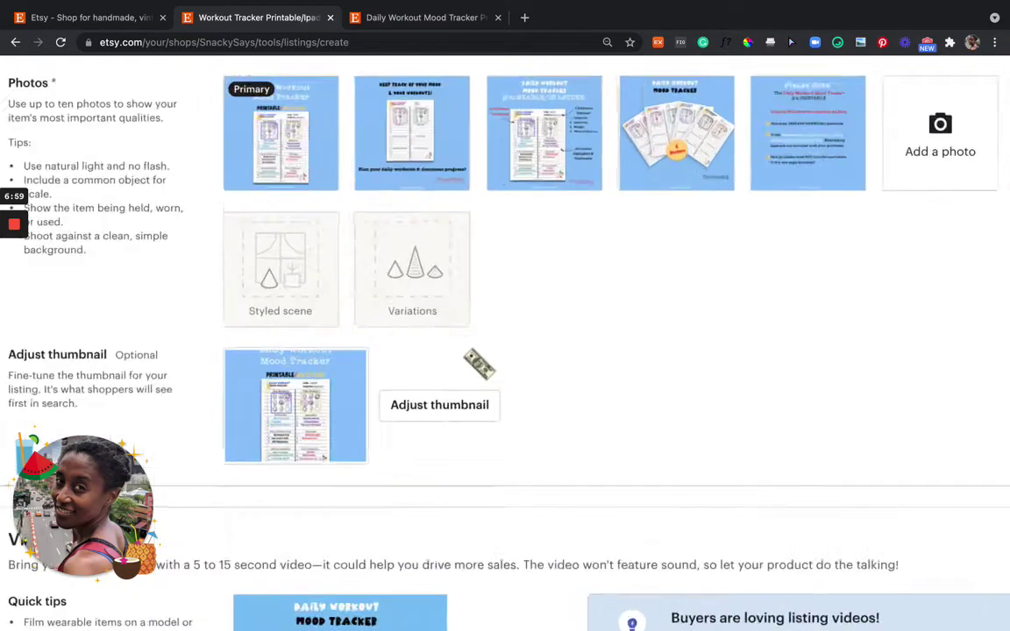
# Examine the five listing photos up close, along with their order and the thumbnail preview
pyautogui.scroll(5, 479, 363)
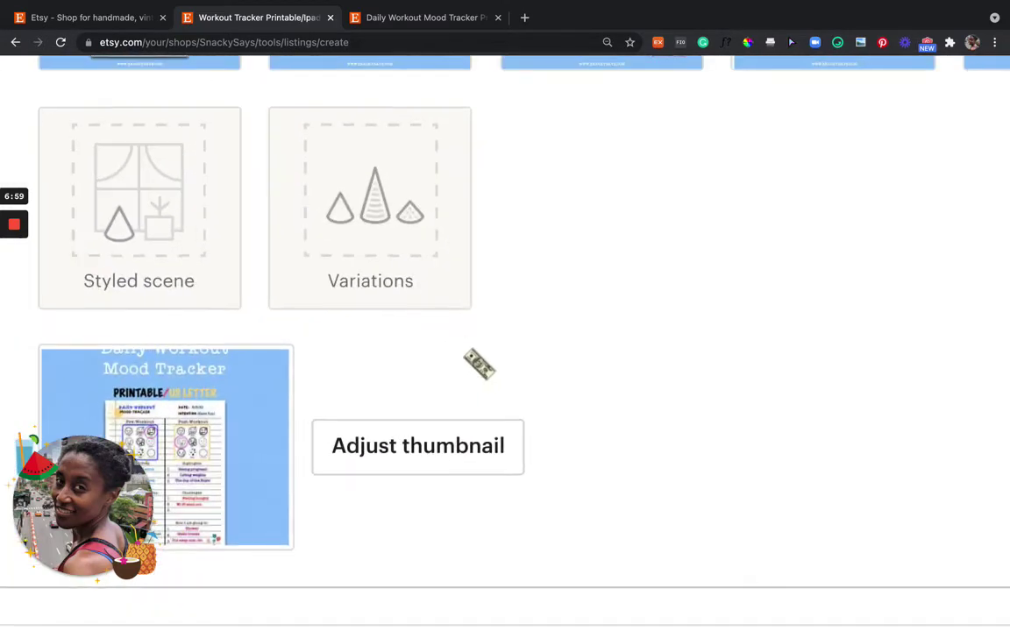
pyautogui.scroll(-3, 479, 363)
pyautogui.scroll(2, 479, 364)
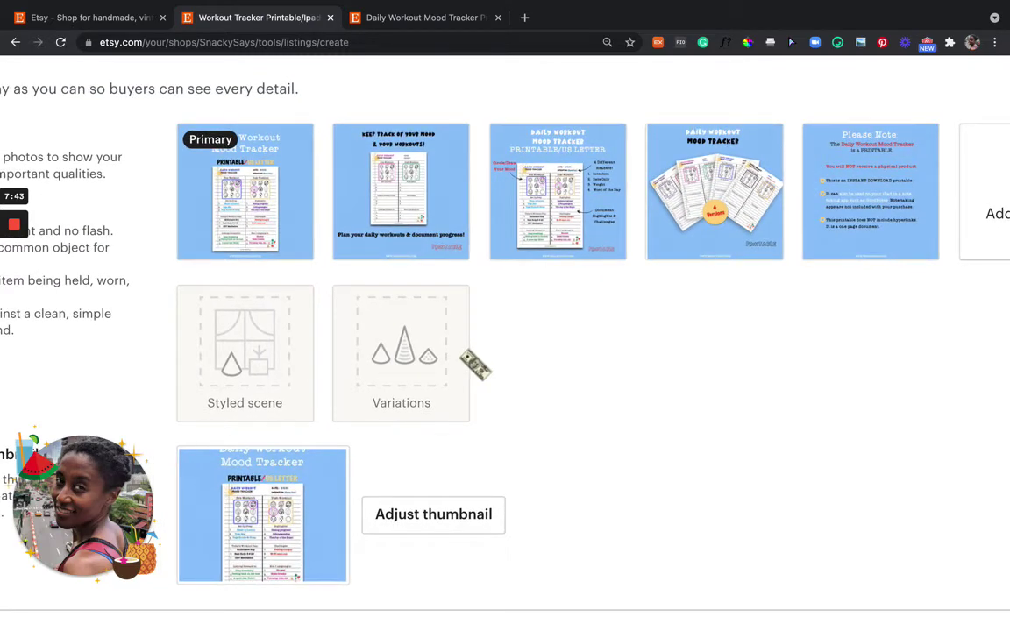
pyautogui.scroll(-2, 558, 356)
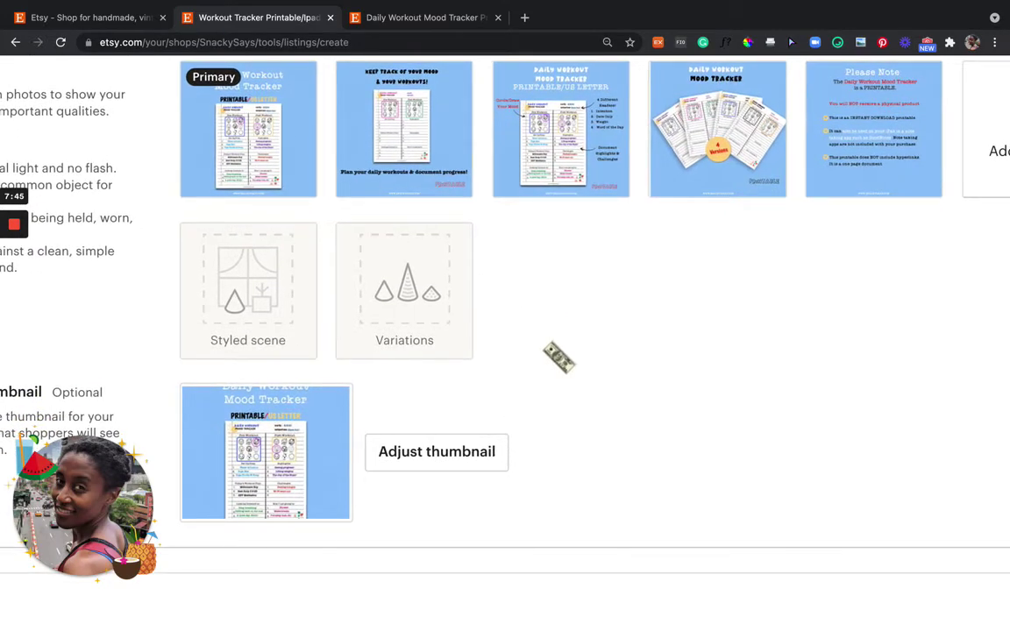
pyautogui.scroll(-1, 558, 357)
pyautogui.scroll(2, 465, 365)
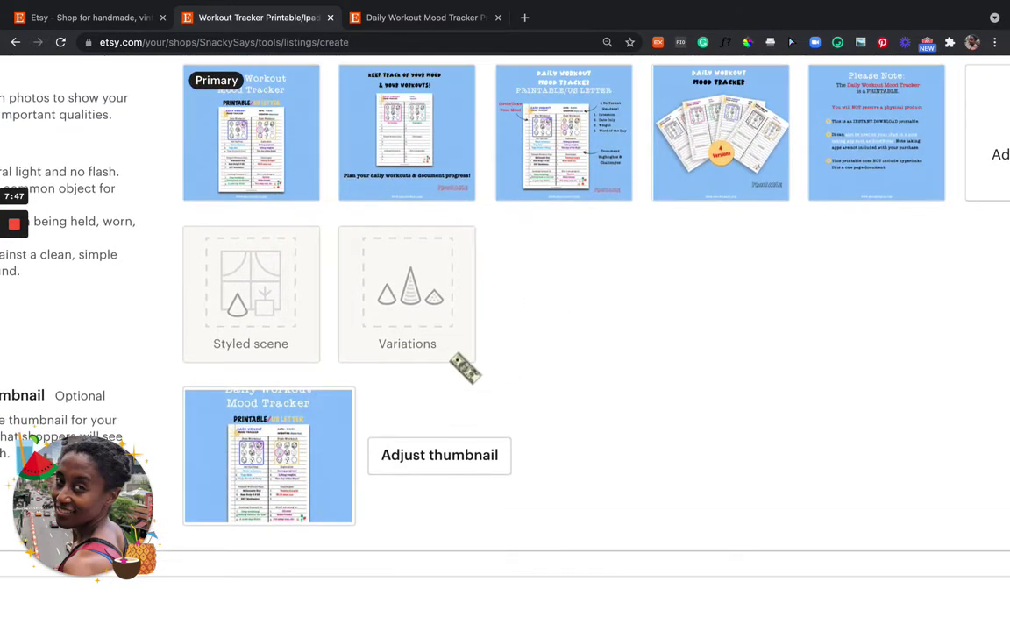
pyautogui.scroll(-1, 464, 368)
pyautogui.hscroll(1, 464, 369)
pyautogui.hscroll(-1, 465, 369)
pyautogui.scroll(2, 464, 368)
pyautogui.scroll(-2, 464, 367)
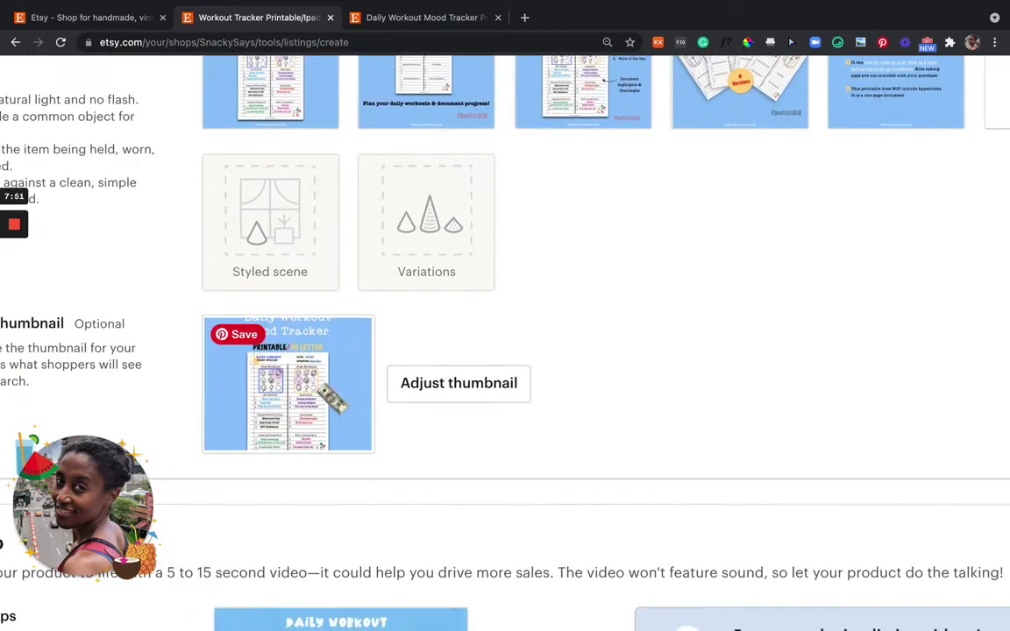
pyautogui.hscroll(-1, 331, 394)
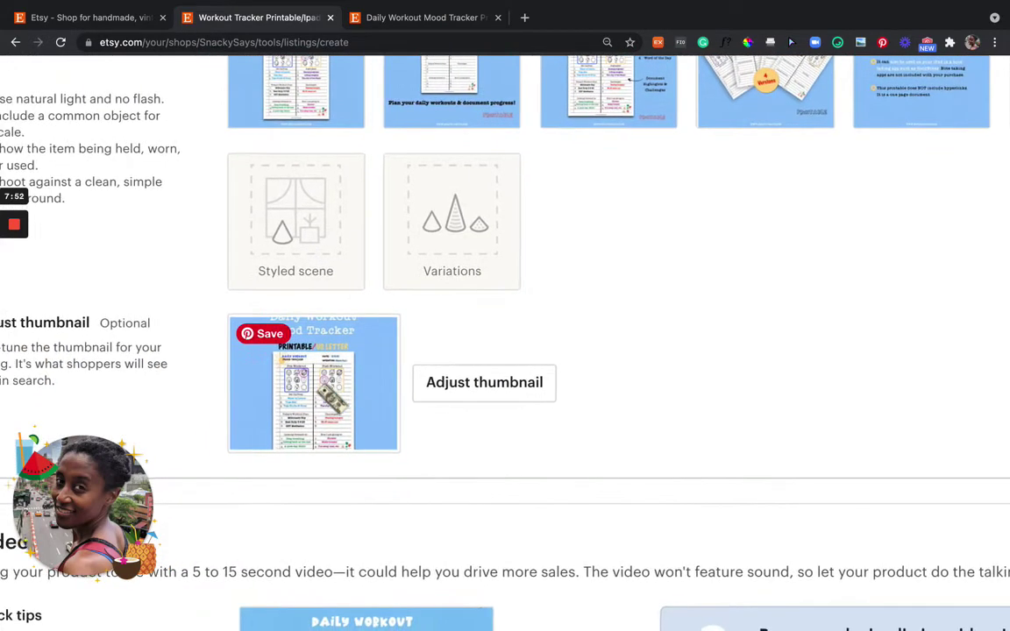
# Adjust the listing thumbnail by shifting the image down to include the full "Daily Workout Mood Tracker" heading at minimum zoom, and save it
pyautogui.click(454, 392)
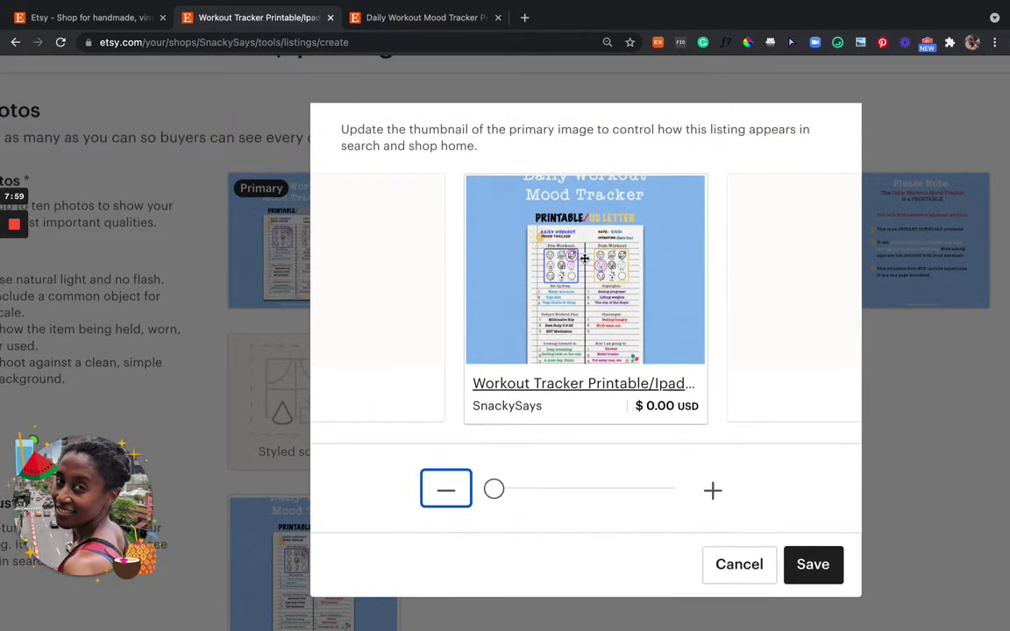
pyautogui.moveTo(584, 264); pyautogui.dragTo(643, 286)
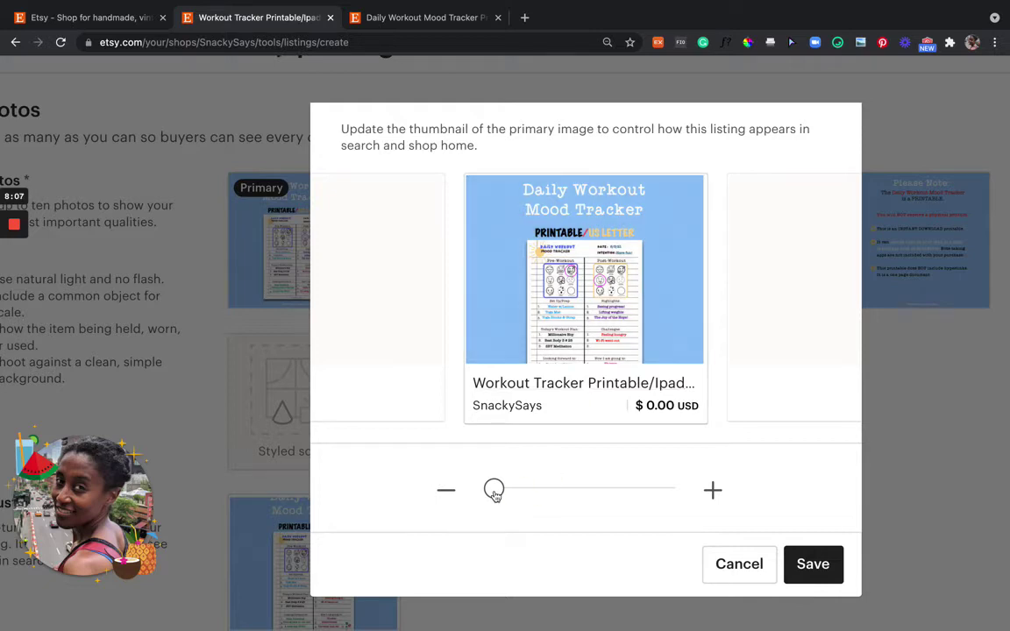
pyautogui.moveTo(506, 496)
pyautogui.mouseDown()
pyautogui.moveTo(526, 496)
pyautogui.moveTo(493, 497)
pyautogui.mouseUp()
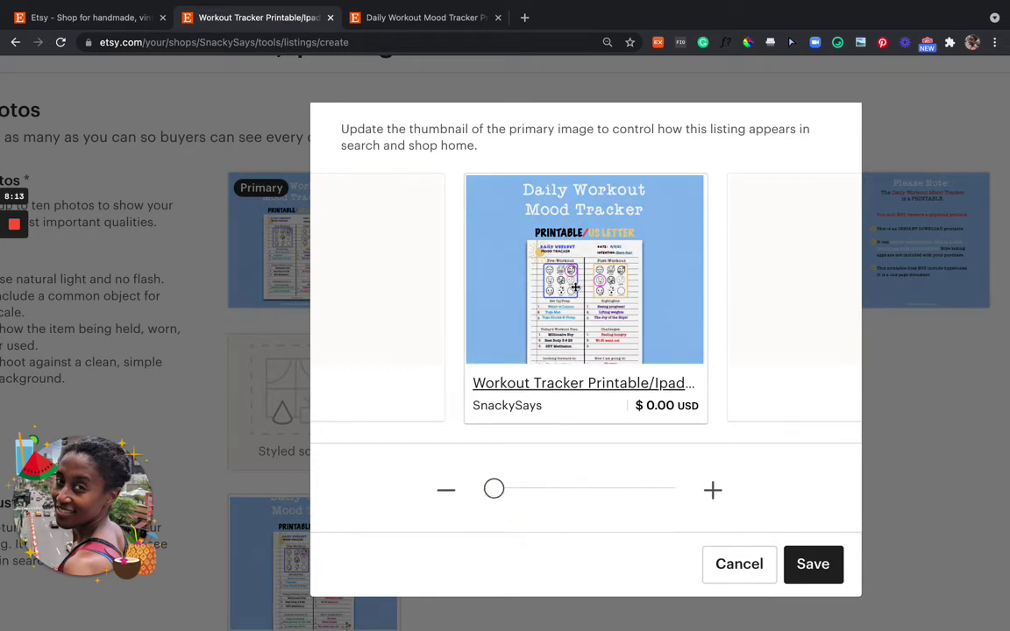
pyautogui.click(802, 567)
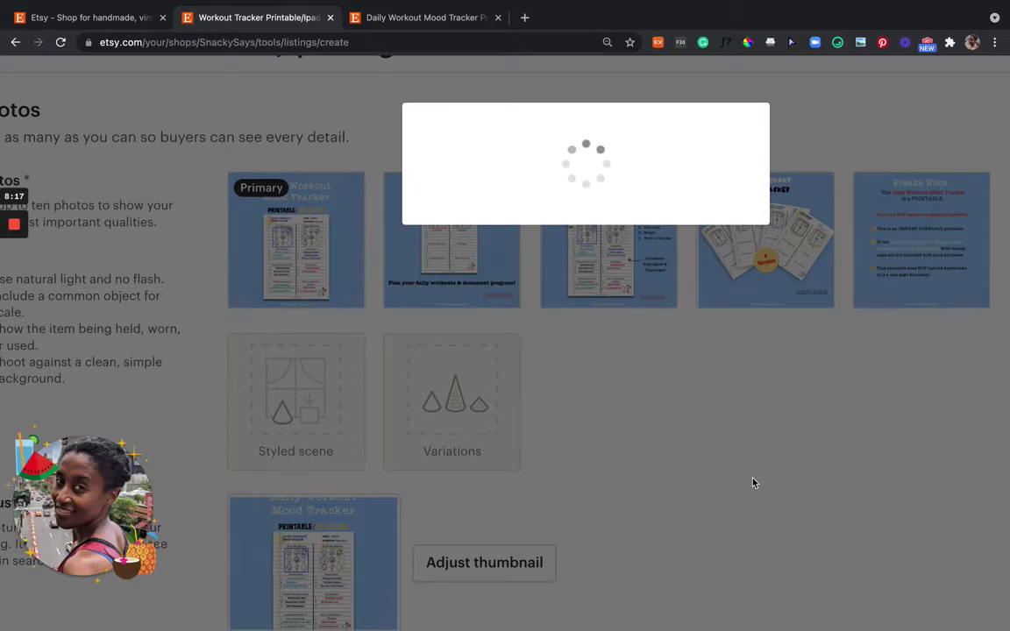
# Play the uploaded listing video and review the photos and adjusted thumbnail
pyautogui.scroll(-1, 752, 482)
pyautogui.scroll(-5, 751, 482)
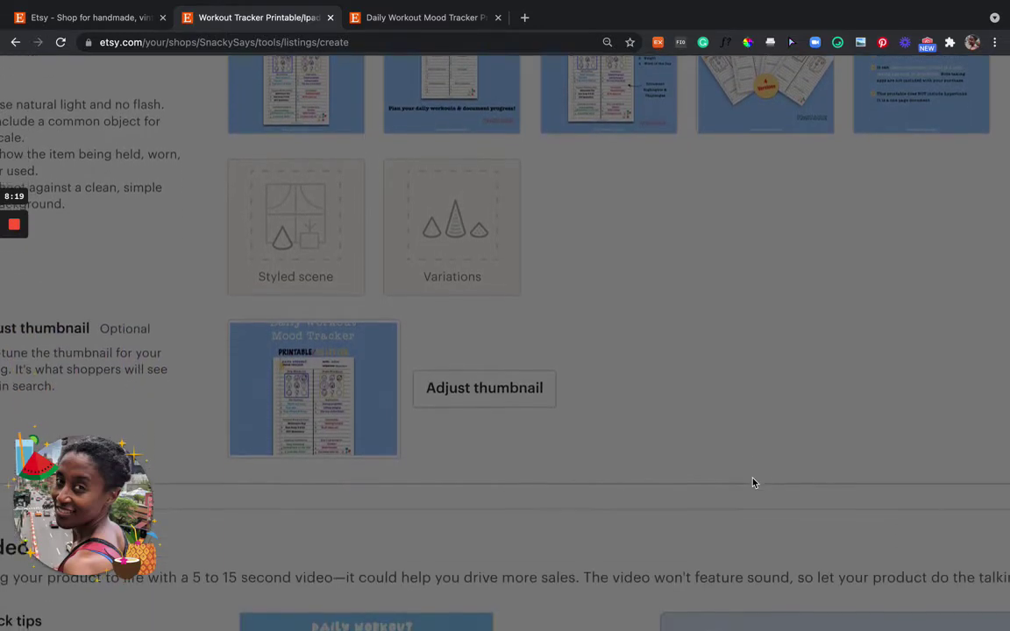
pyautogui.scroll(-5, 762, 486)
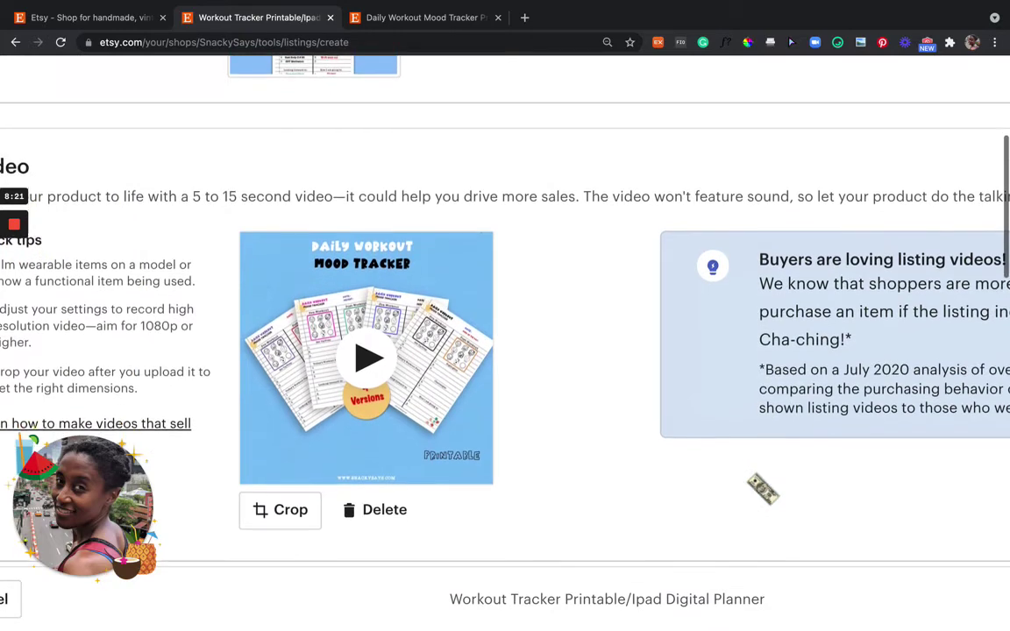
pyautogui.click(366, 335)
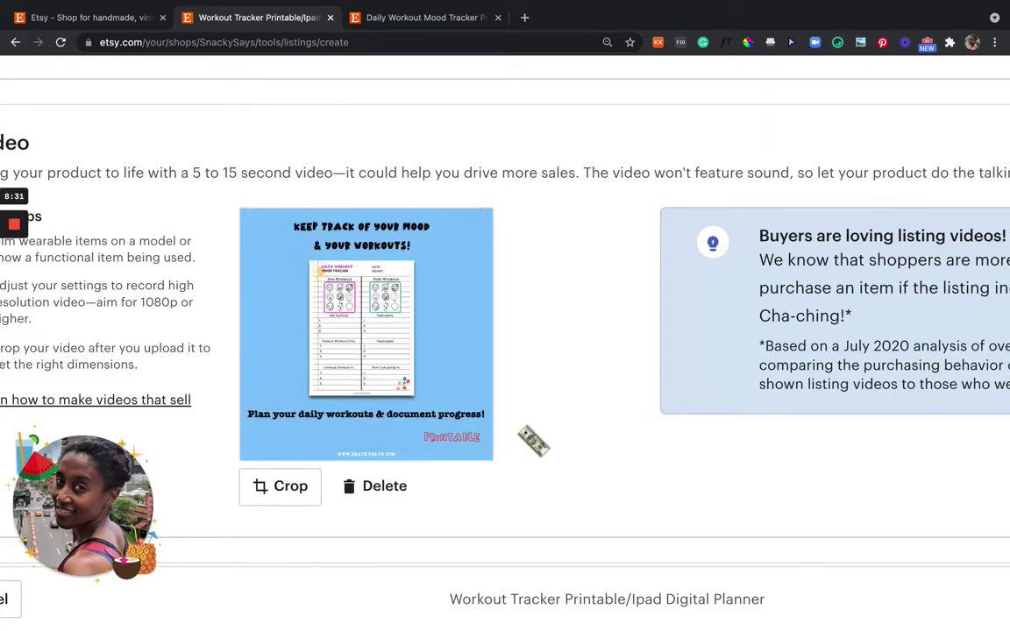
pyautogui.scroll(10, 533, 441)
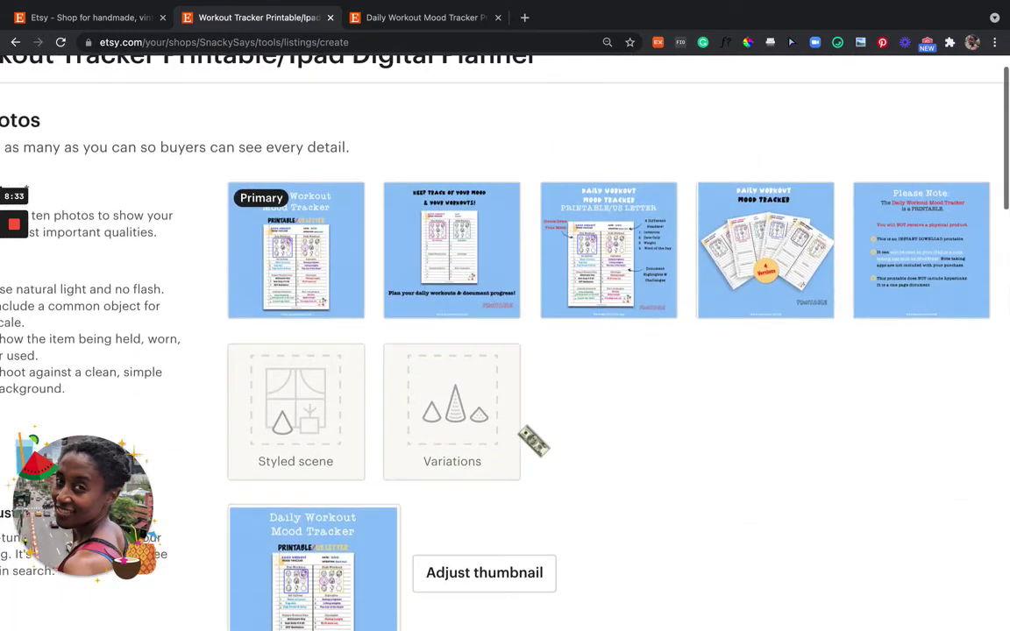
pyautogui.scroll(1, 533, 441)
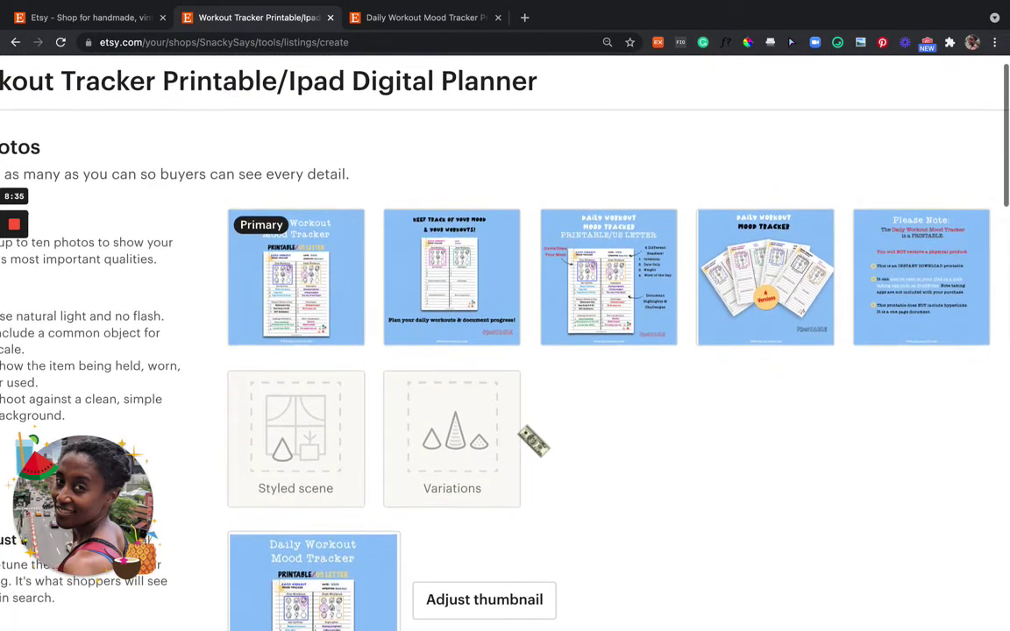
pyautogui.scroll(-3, 533, 441)
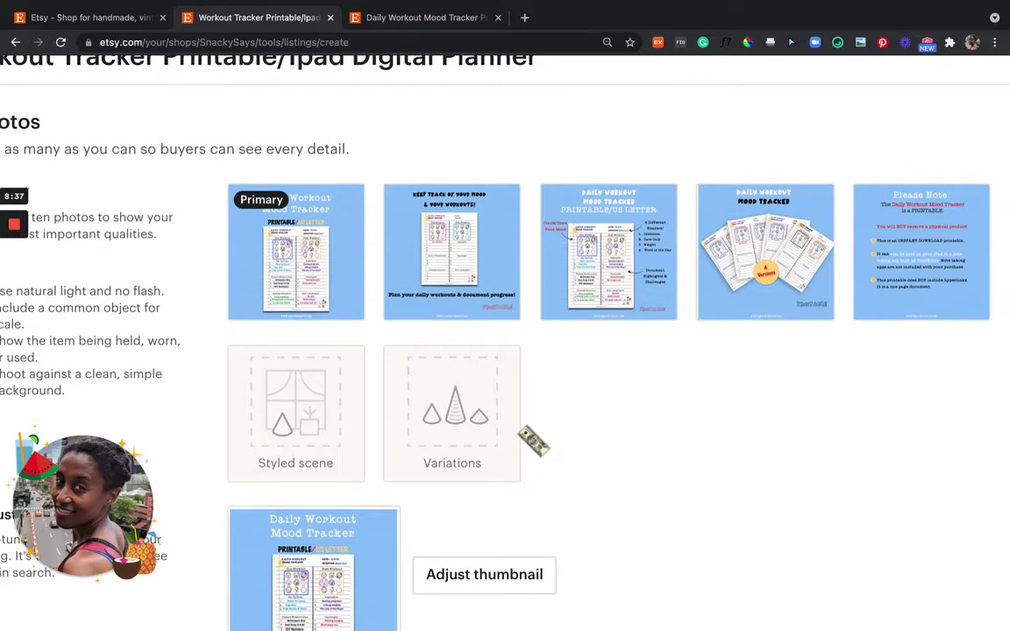
pyautogui.scroll(-5, 533, 441)
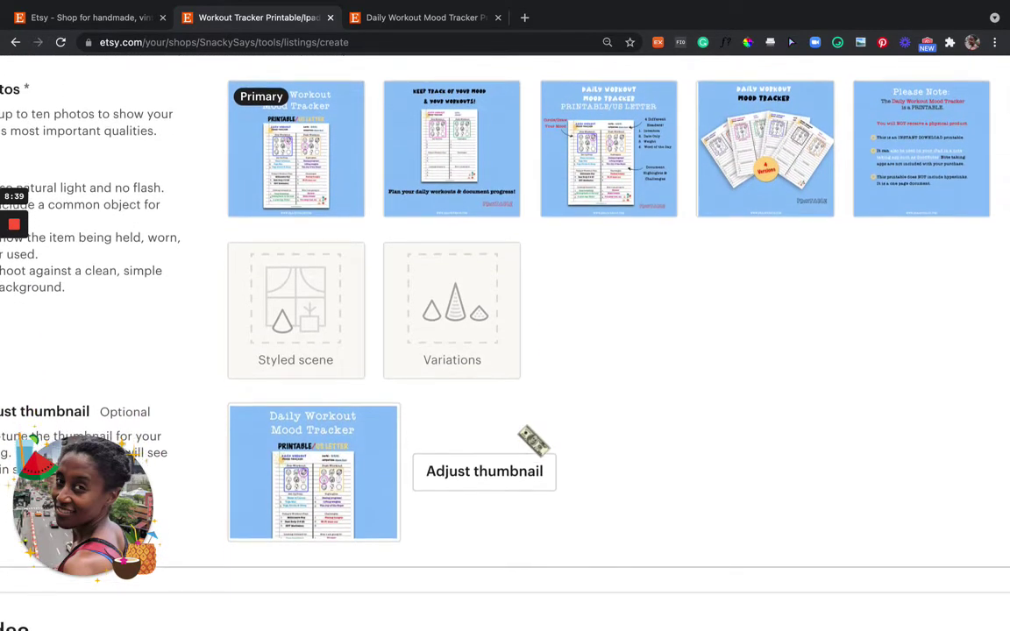
# Review the listing form from the photos and video through the listing details, description, production partners and tags down to pricing
pyautogui.scroll(-5, 533, 441)
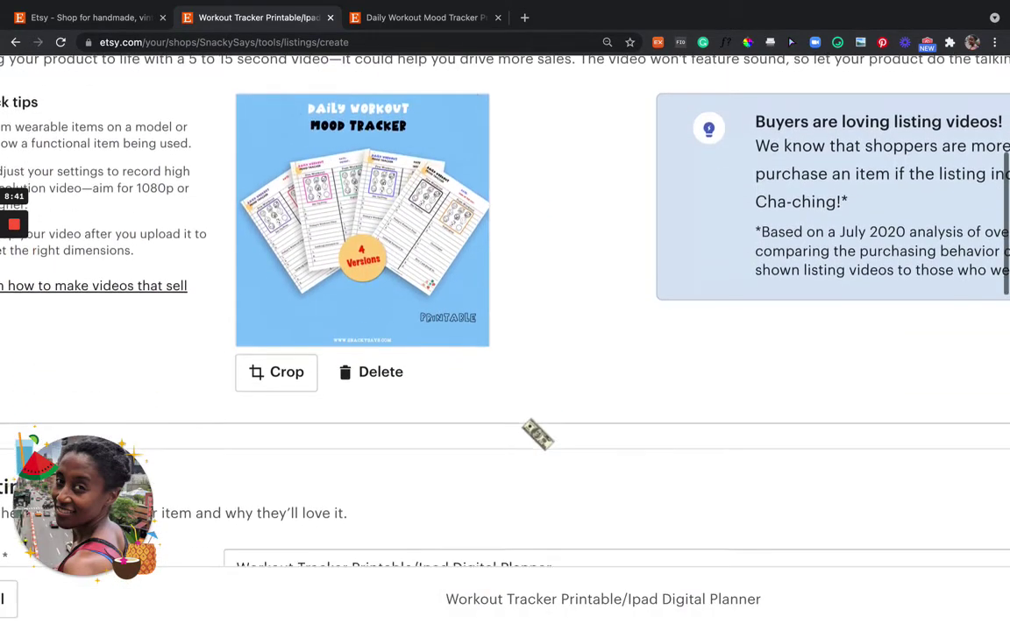
pyautogui.scroll(-5, 536, 434)
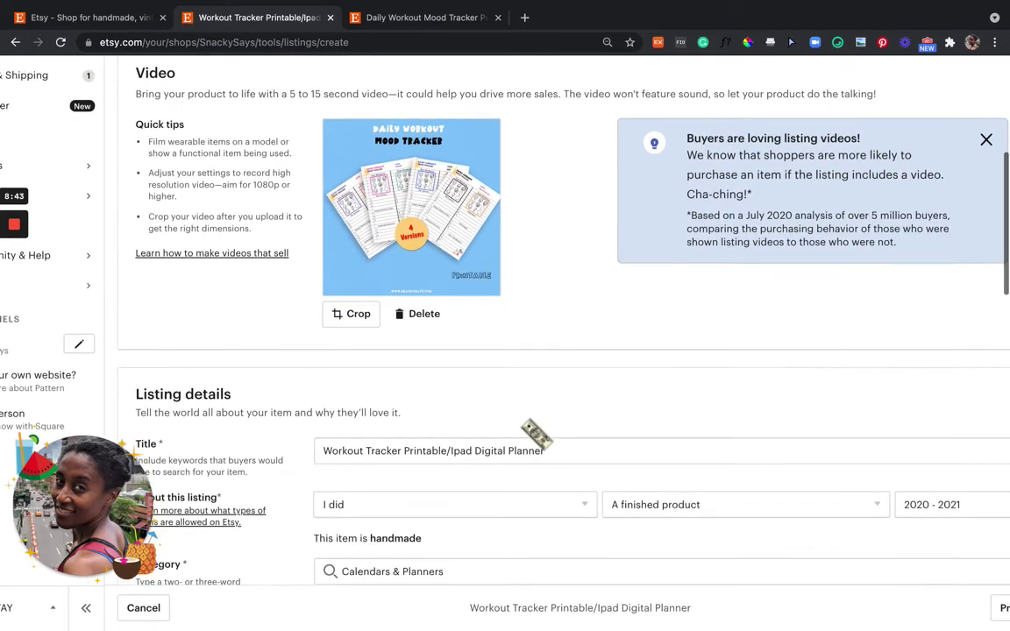
pyautogui.scroll(-2, 536, 433)
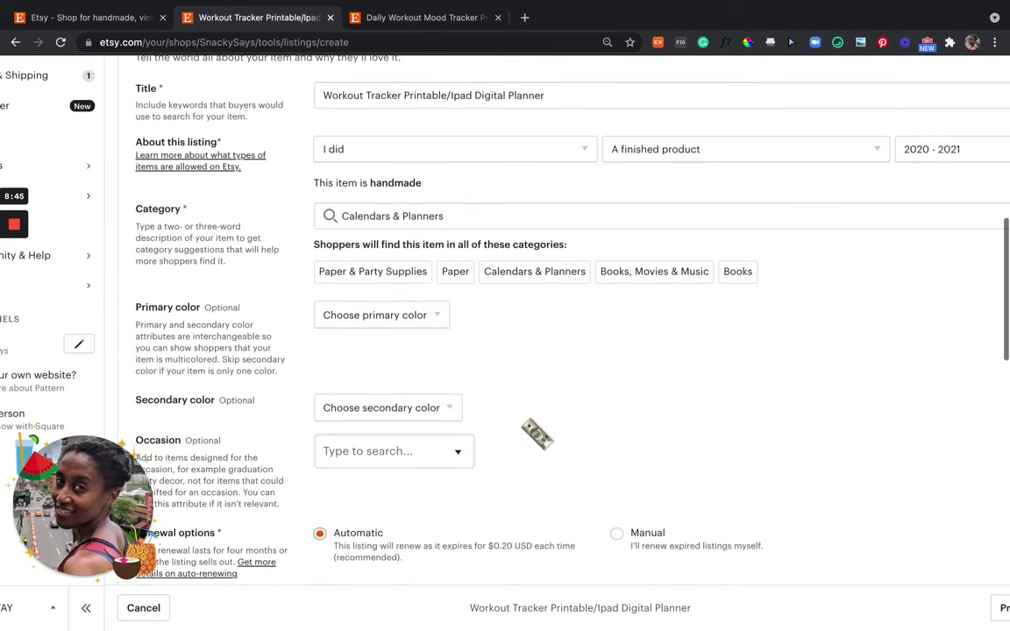
pyautogui.moveTo(68, 517); pyautogui.dragTo(666, 374)
pyautogui.scroll(-3, 666, 375)
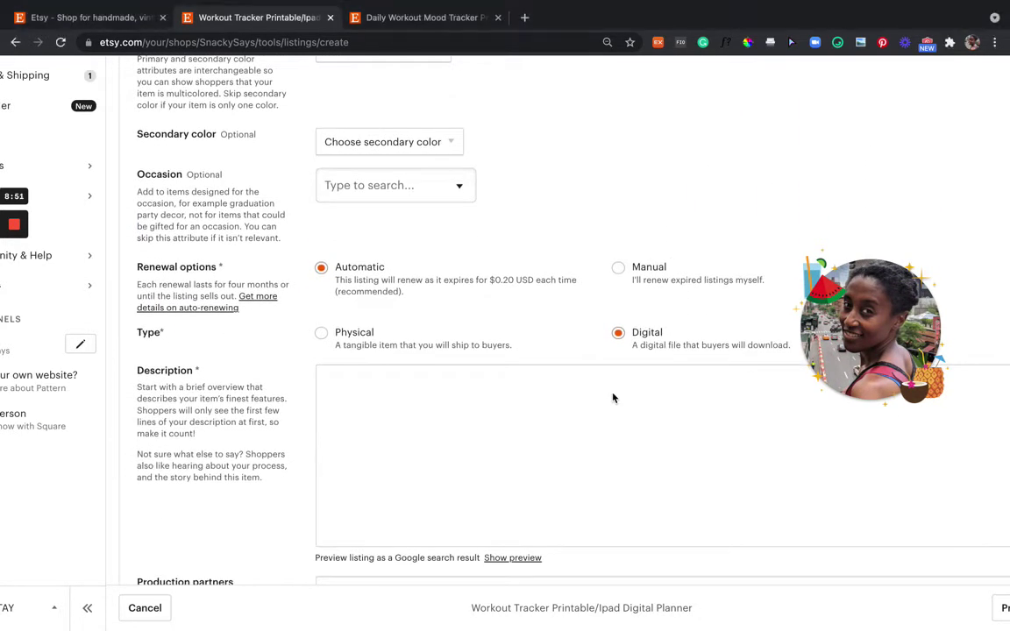
pyautogui.moveTo(833, 326)
pyautogui.moveTo(834, 255); pyautogui.dragTo(822, 205)
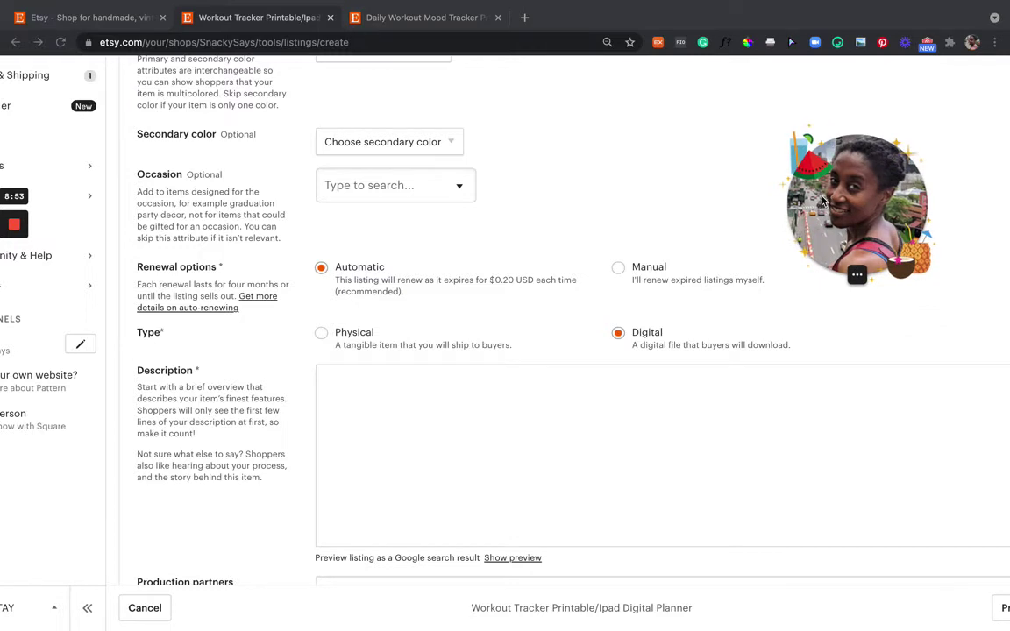
pyautogui.scroll(-1, 478, 444)
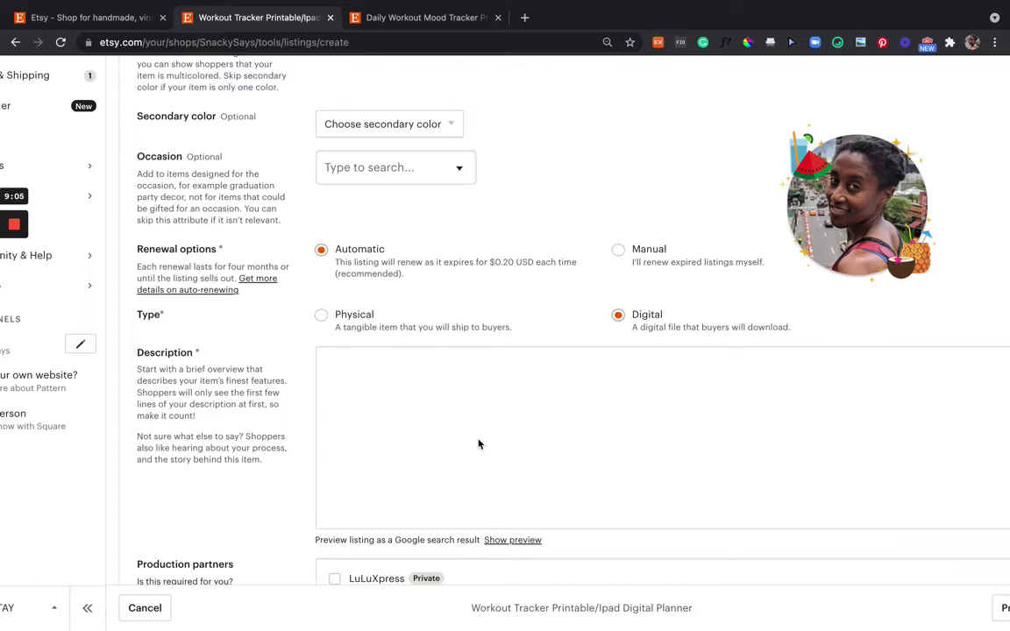
pyautogui.scroll(-3, 479, 445)
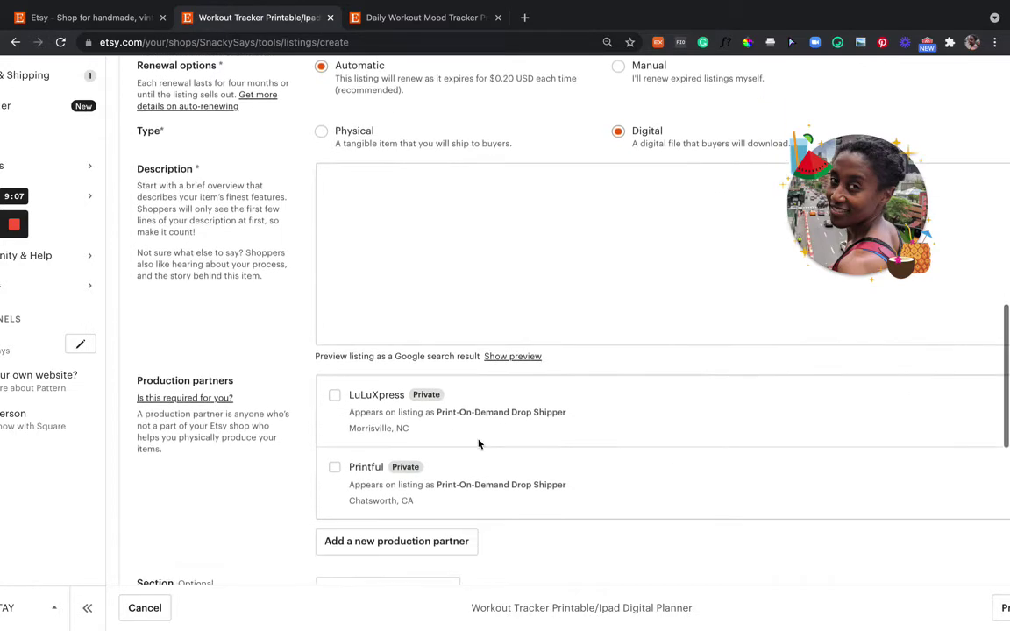
pyautogui.scroll(-3, 478, 444)
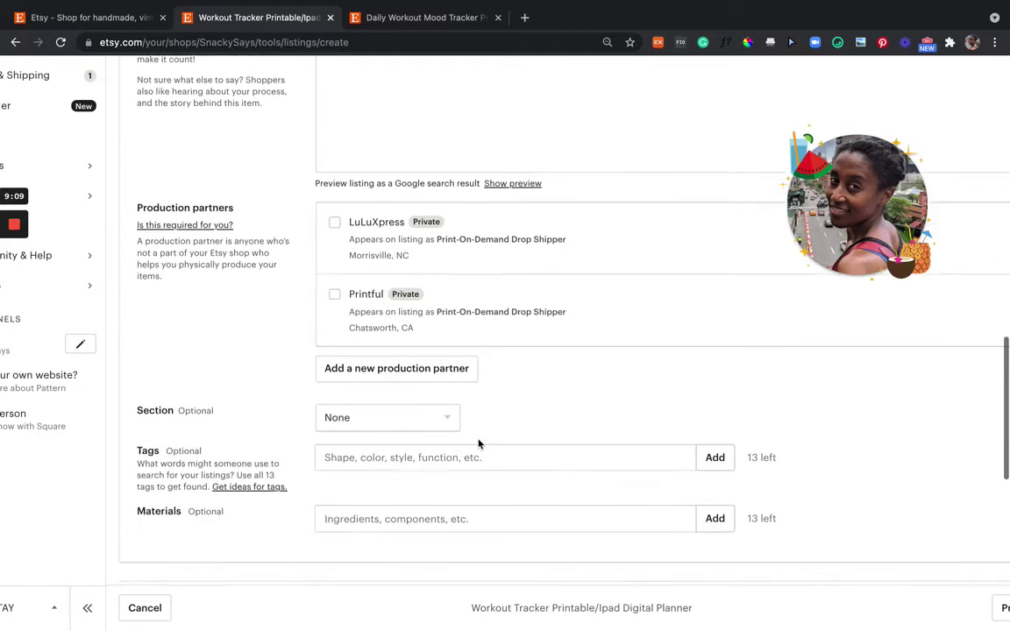
pyautogui.scroll(-1, 478, 444)
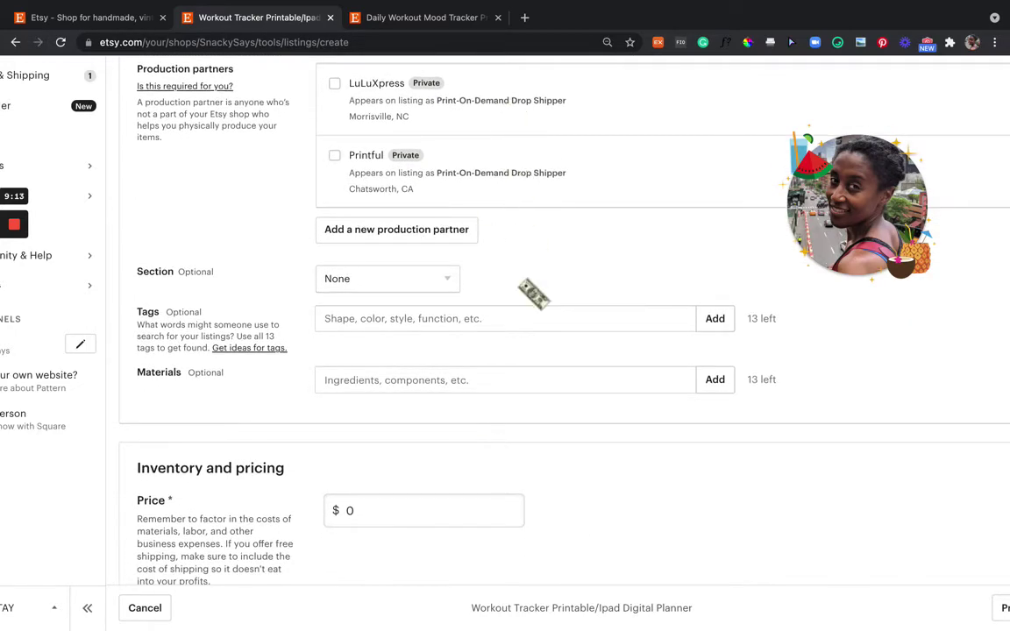
pyautogui.scroll(-1, 532, 292)
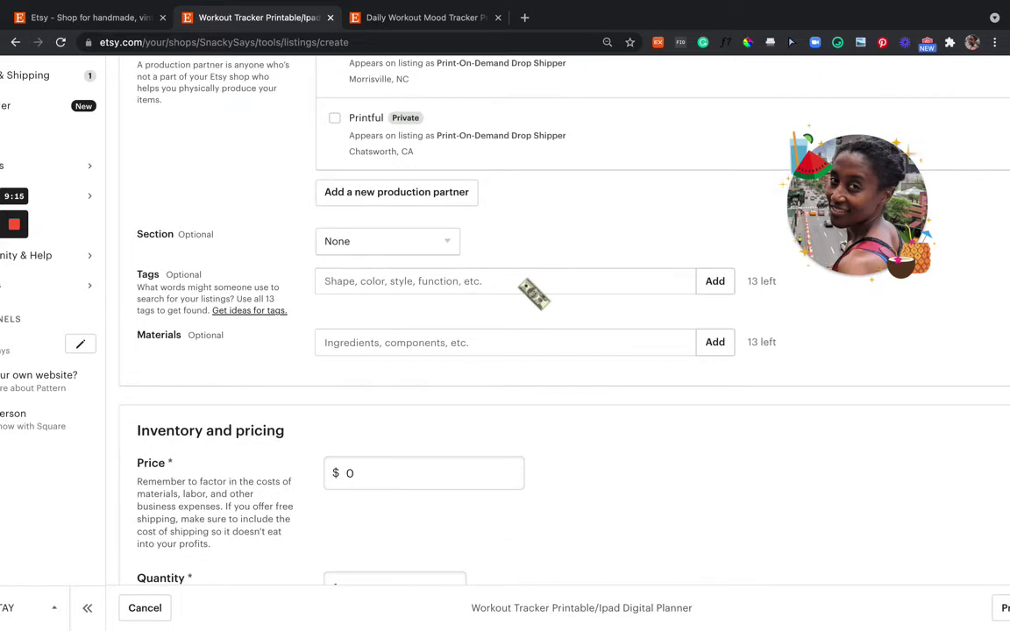
pyautogui.scroll(1, 533, 293)
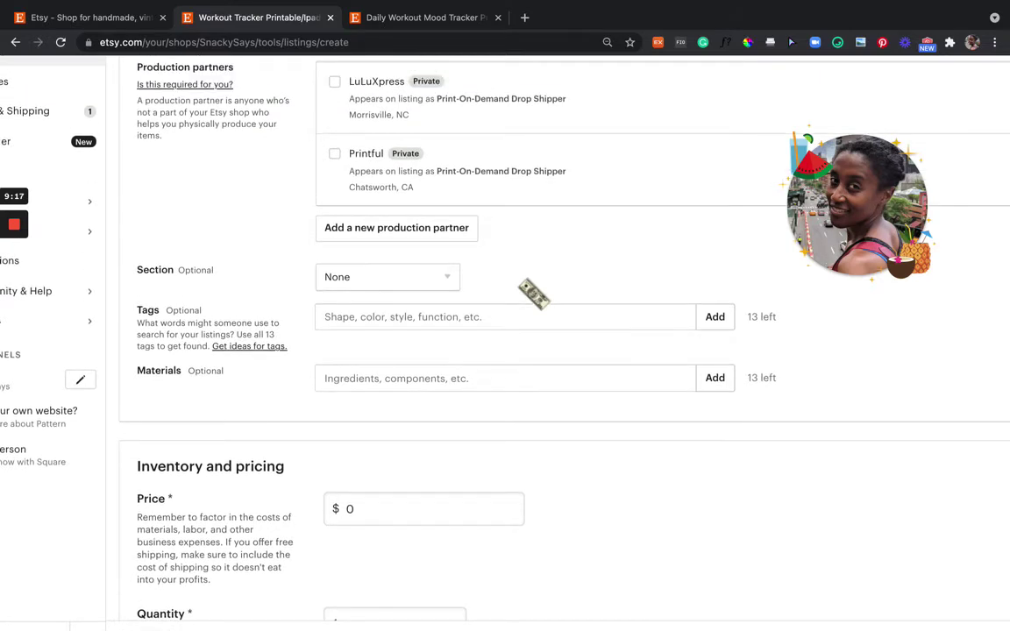
# Assign the listing to the DIGITAL PLANNERS shop section
pyautogui.scroll(-4, 532, 294)
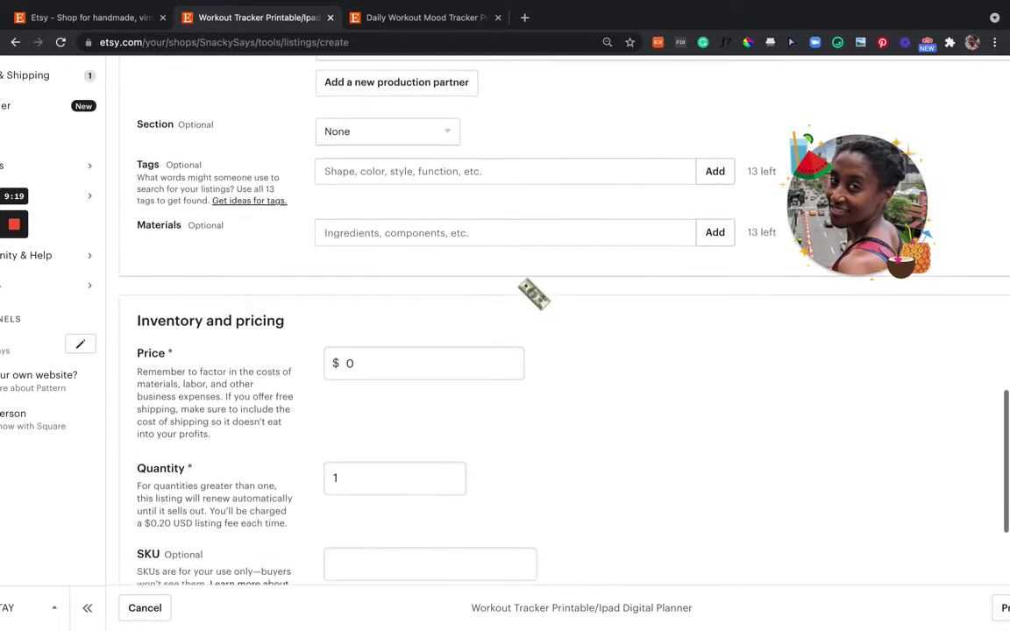
pyautogui.click(446, 111)
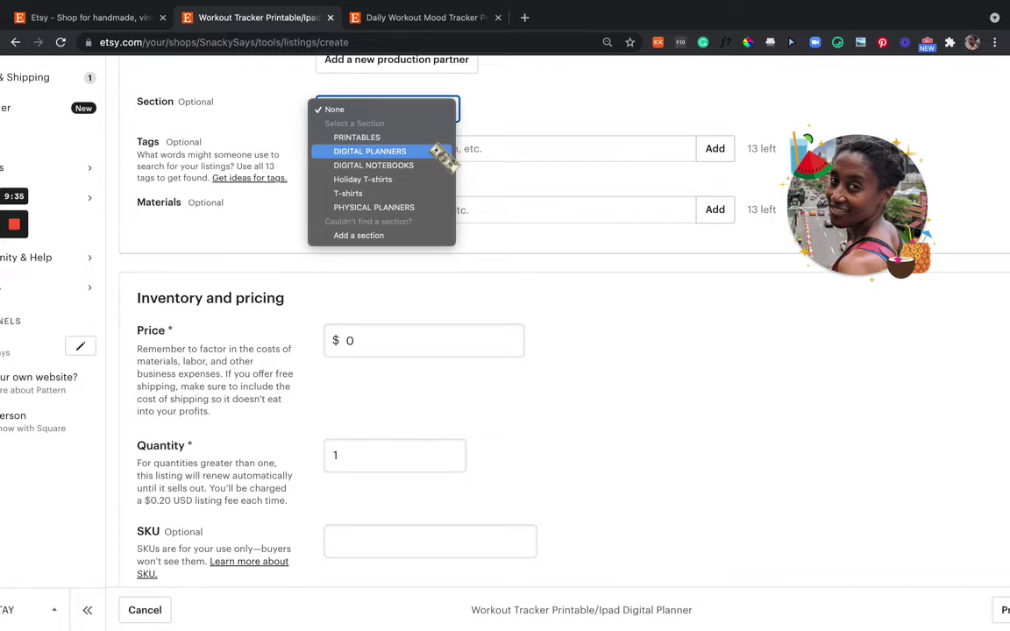
pyautogui.click(434, 151)
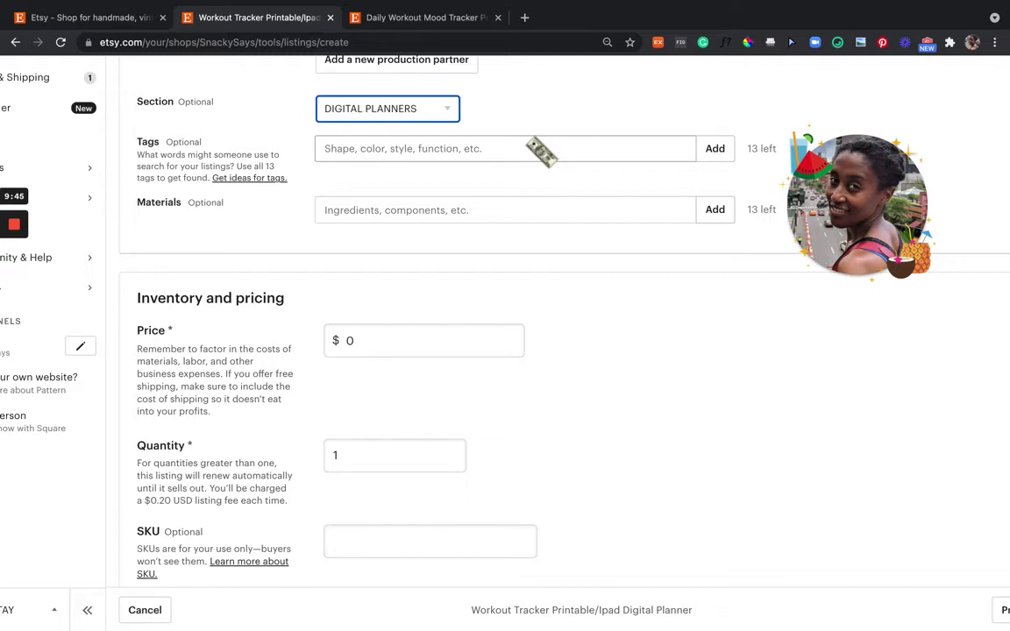
# Add the tags "printable exercise" and "fitness tracker" to the listing
pyautogui.scroll(-1, 541, 151)
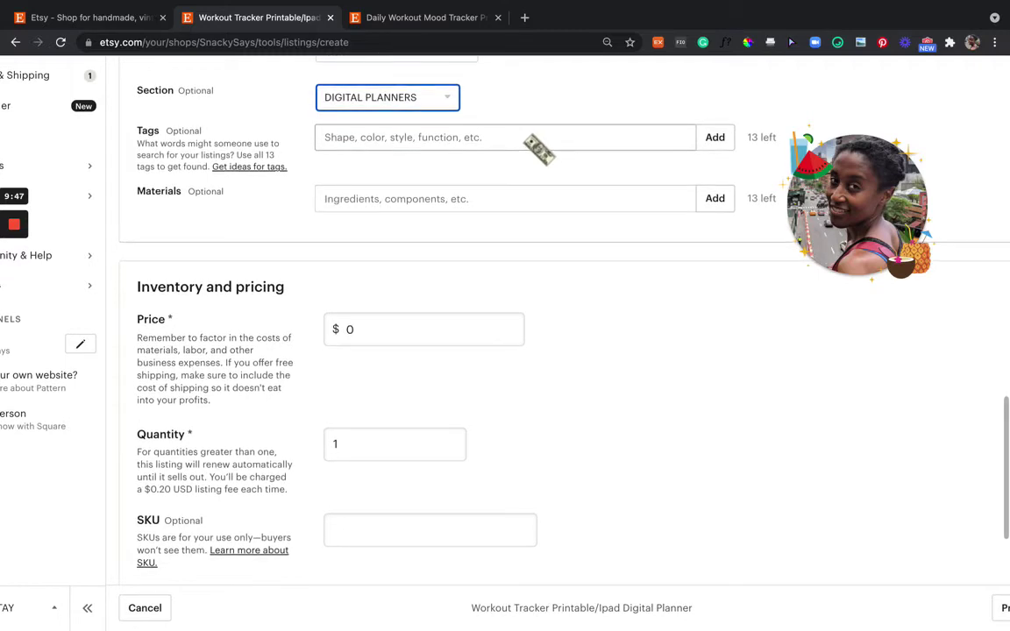
pyautogui.click(538, 149)
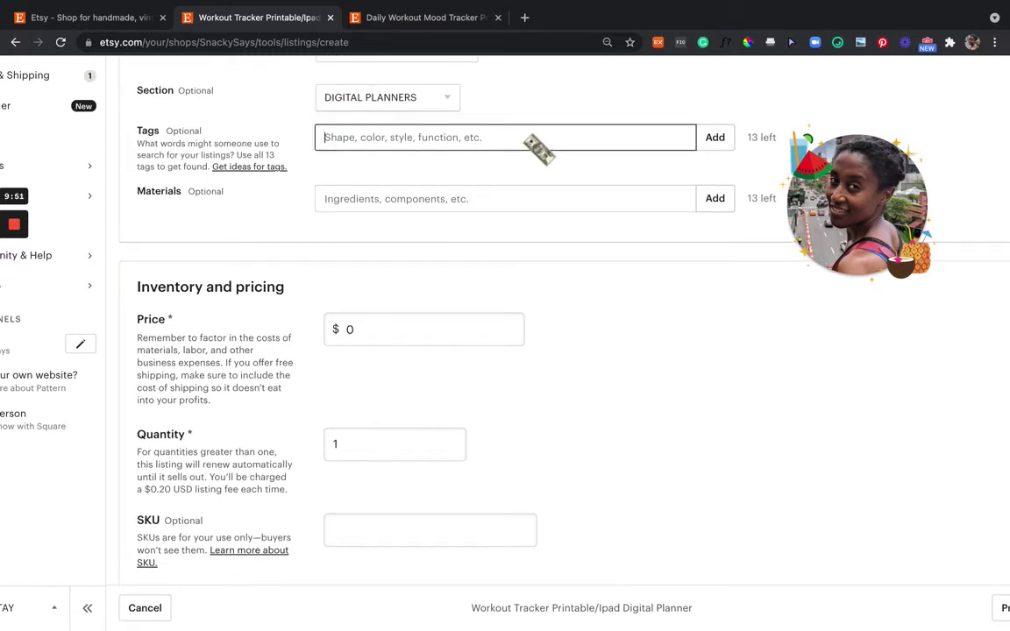
pyautogui.write('printable')
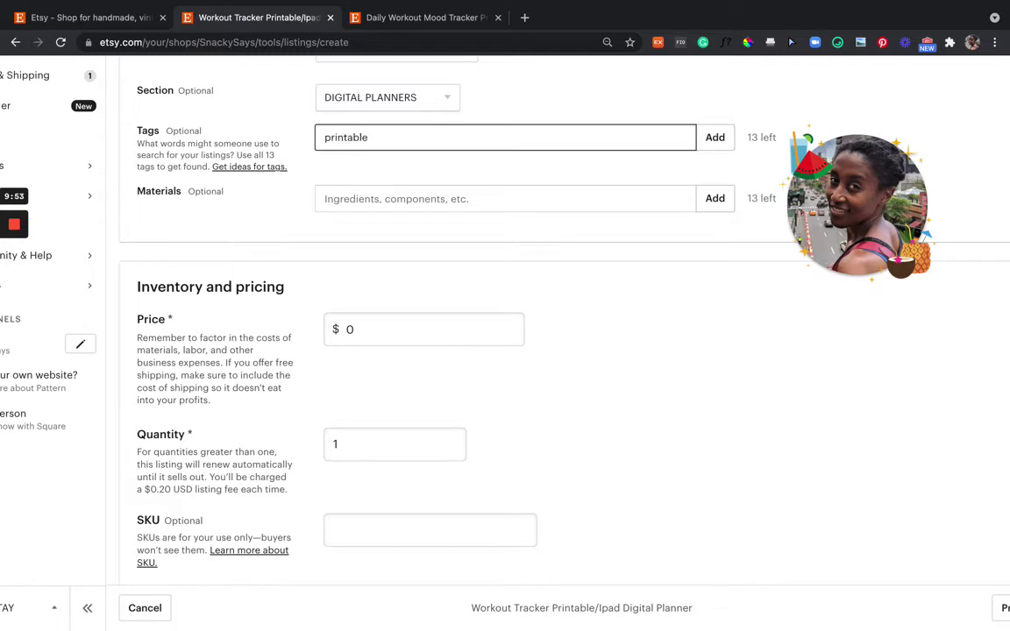
pyautogui.write(' exercise')
pyautogui.press('Return')
pyautogui.write('fitne')
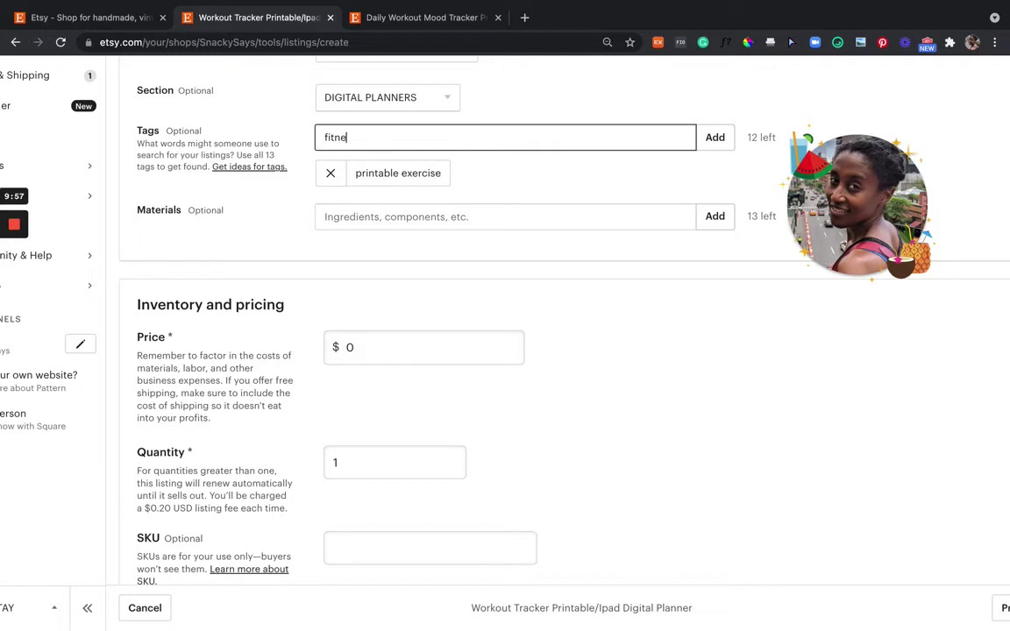
pyautogui.write('ss tracker')
pyautogui.press('Return')
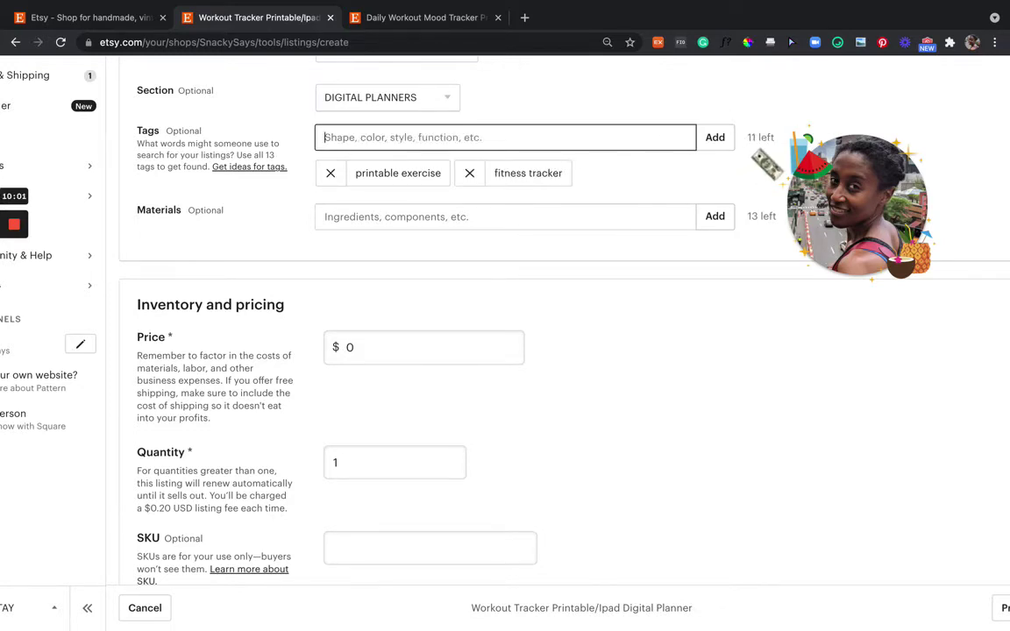
pyautogui.moveTo(816, 180)
pyautogui.moveTo(816, 179); pyautogui.dragTo(844, 192)
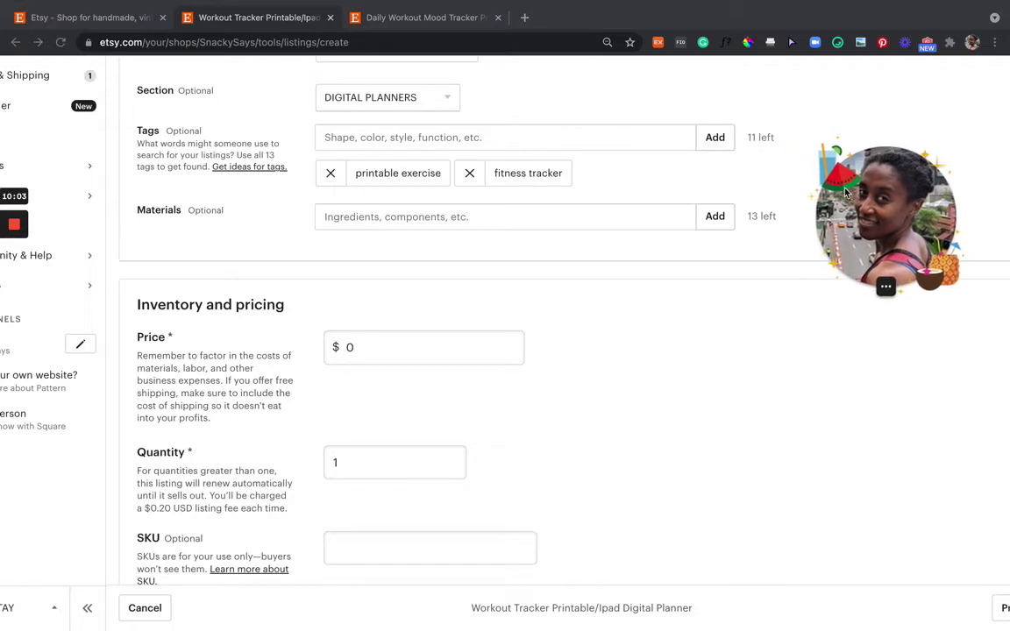
# Leave the materials empty, and set the listing's price to $3.00 and its quantity to 999
pyautogui.click(443, 221)
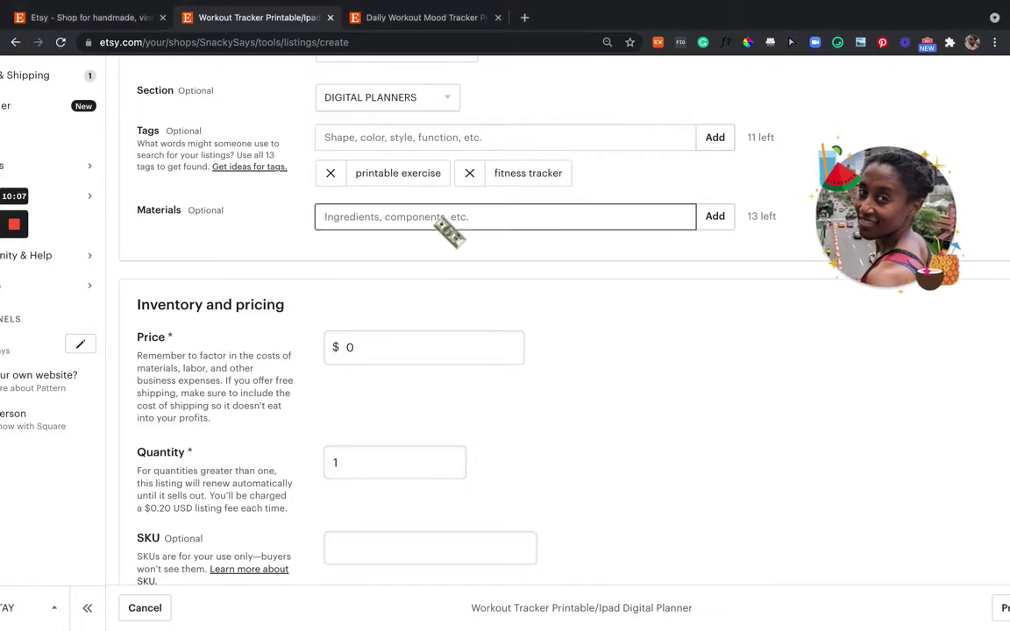
pyautogui.scroll(-3, 448, 231)
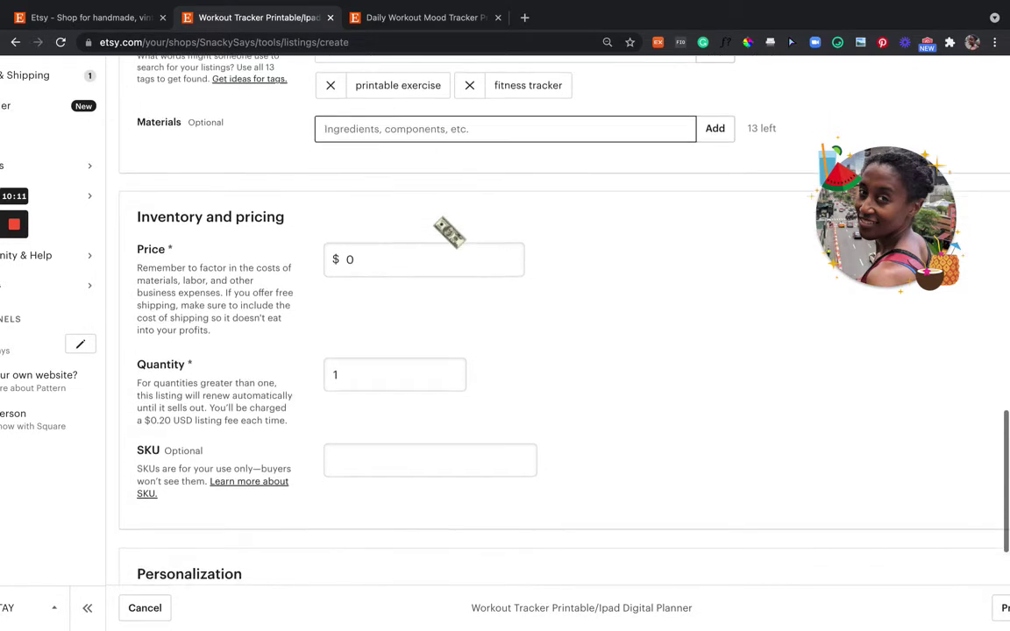
pyautogui.scroll(-2, 449, 232)
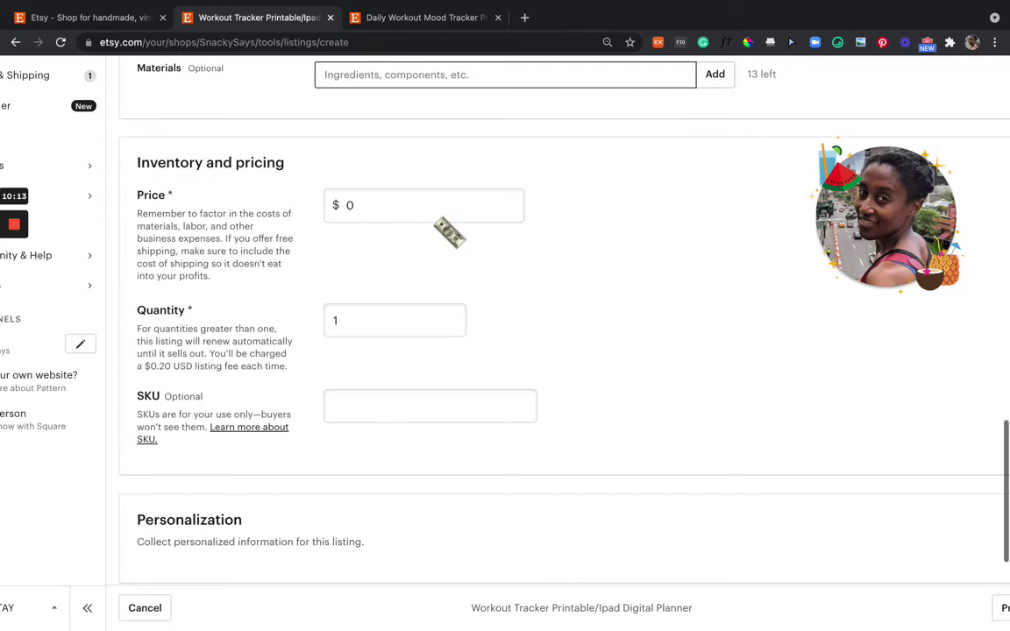
pyautogui.click(428, 220)
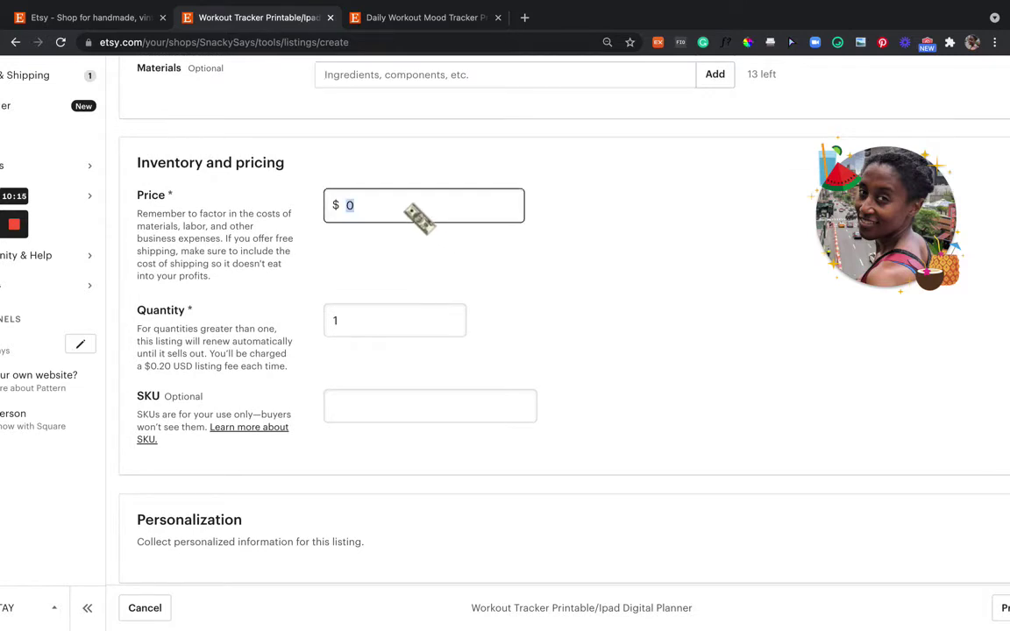
pyautogui.write('3.')
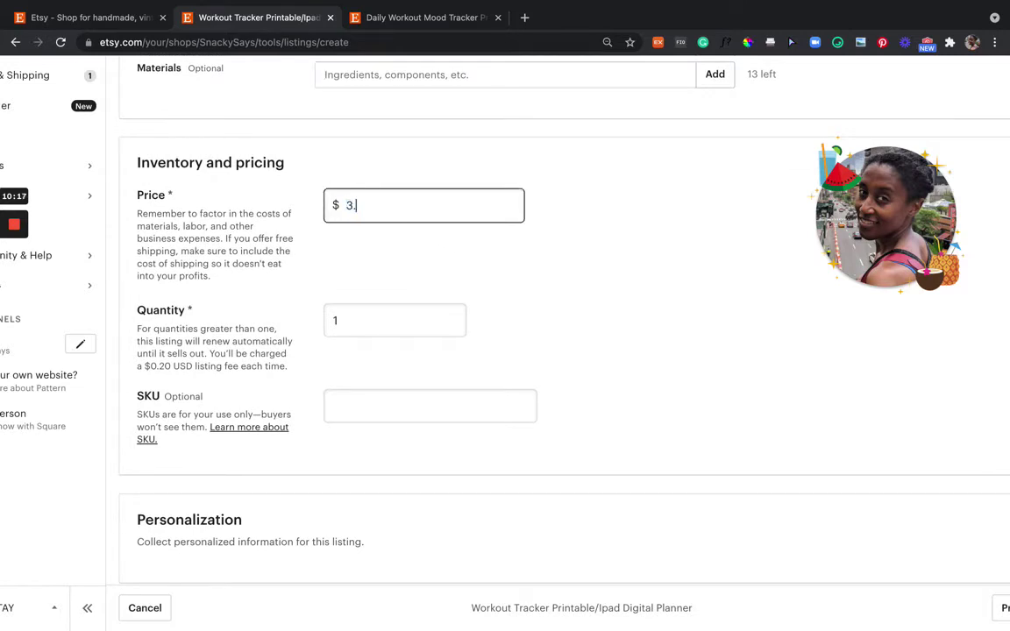
pyautogui.write('00')
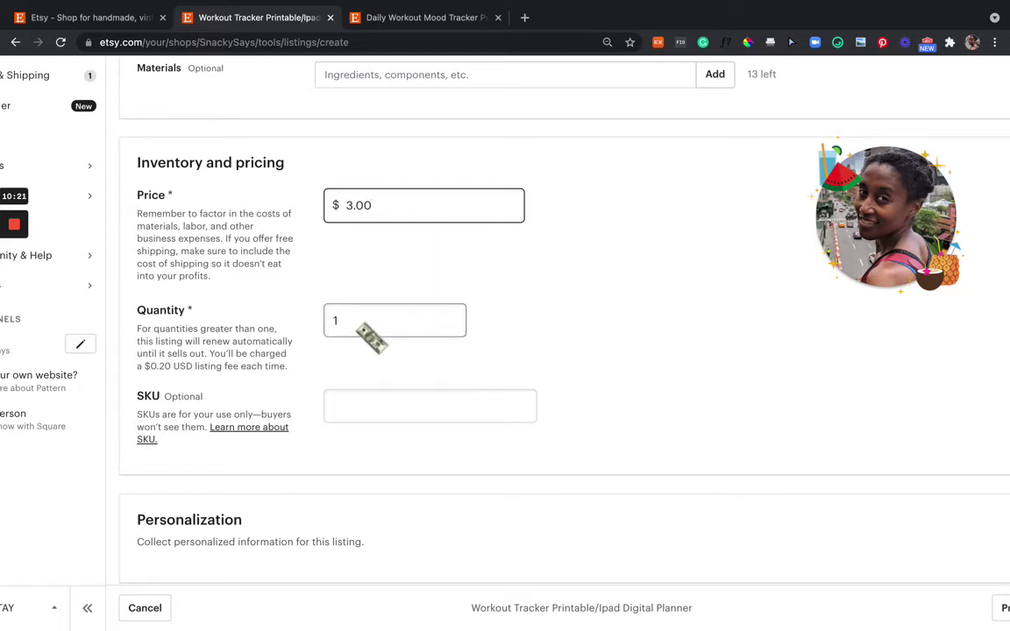
pyautogui.doubleClick(332, 320)
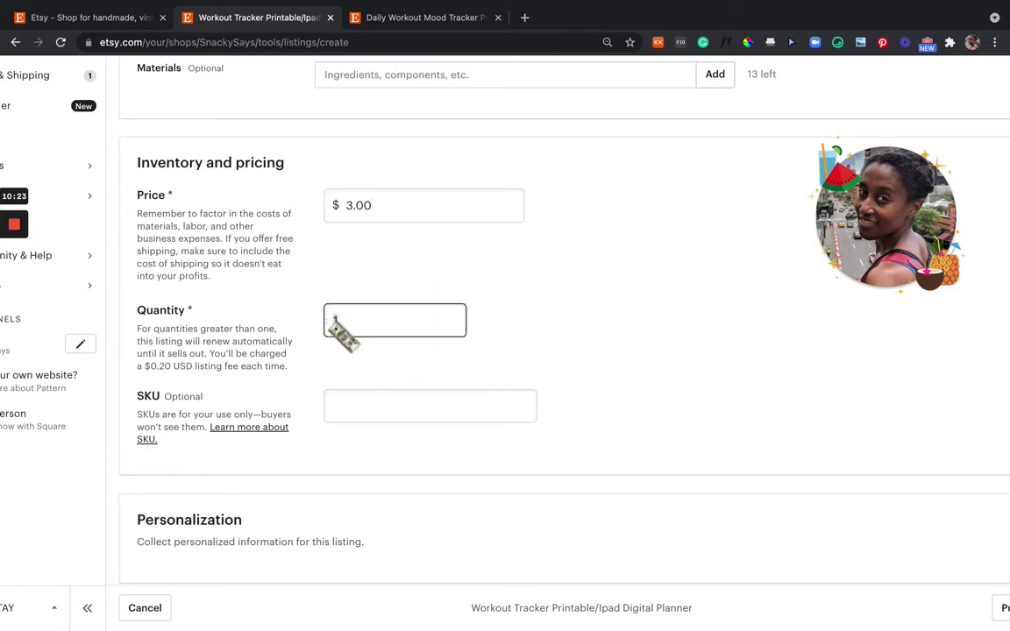
pyautogui.write('999')
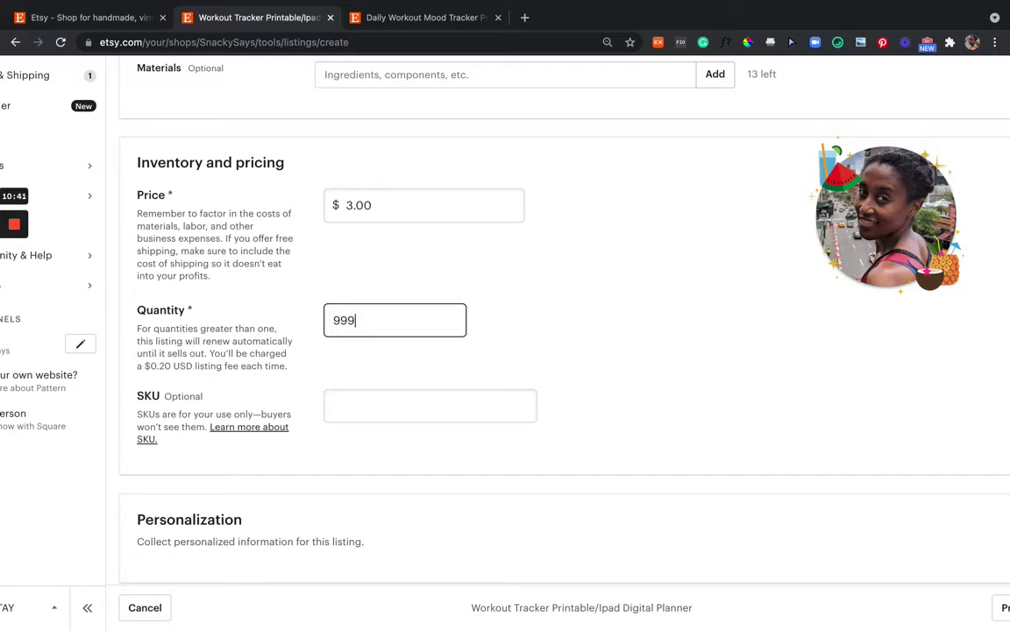
# Check the digital files section, then switch to the prepared Daily Workout Mood Tracker listing and examine its description, video, photos and title
pyautogui.scroll(-5, 389, 408)
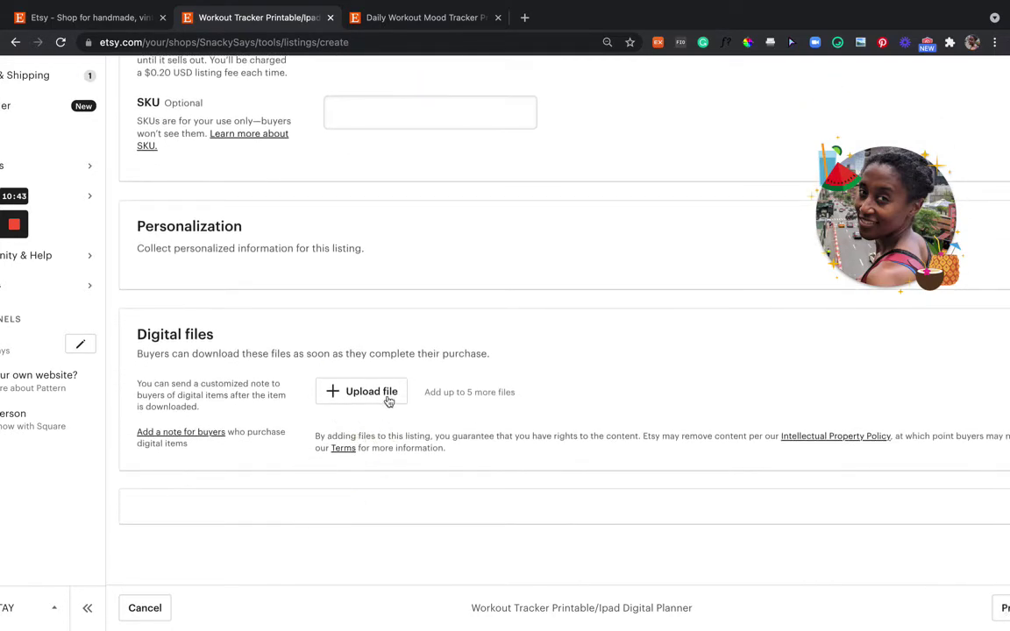
pyautogui.scroll(10, 342, 377)
pyautogui.scroll(15, 352, 371)
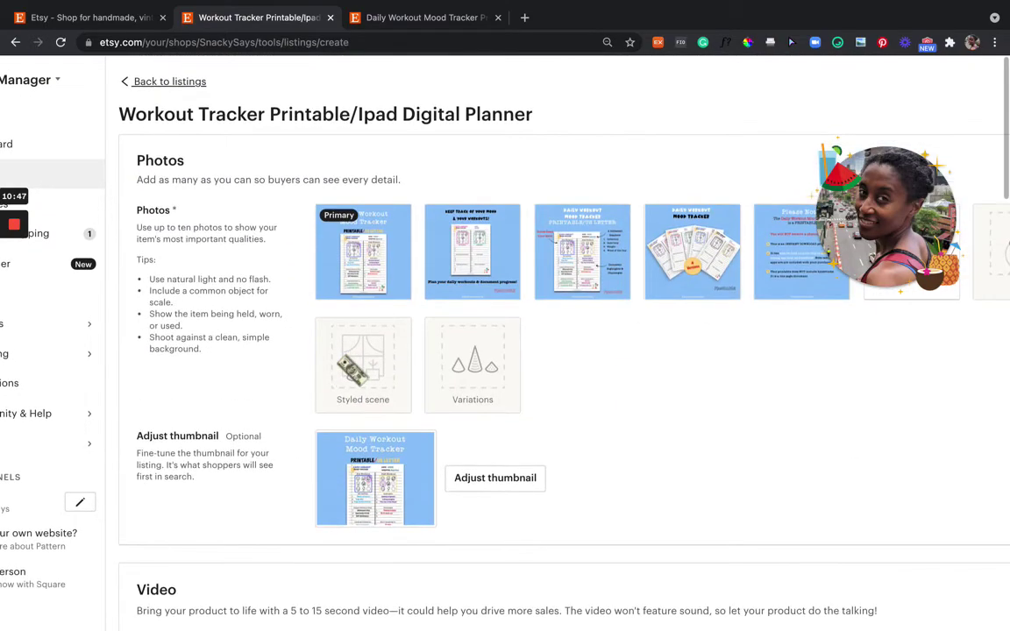
pyautogui.click(423, 18)
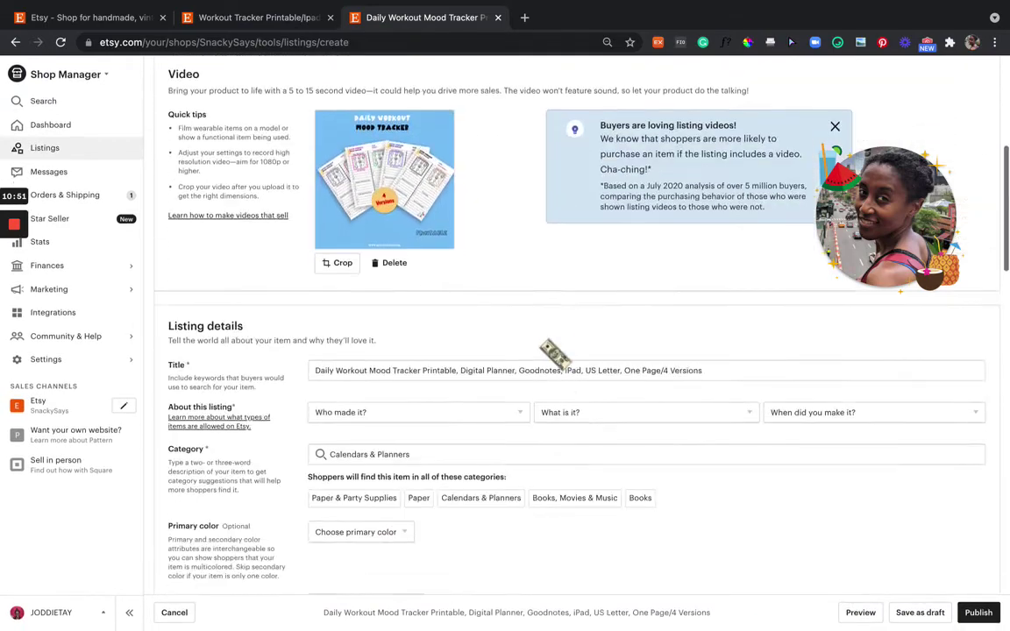
pyautogui.scroll(-6, 554, 353)
pyautogui.scroll(-2, 555, 353)
pyautogui.scroll(3, 554, 353)
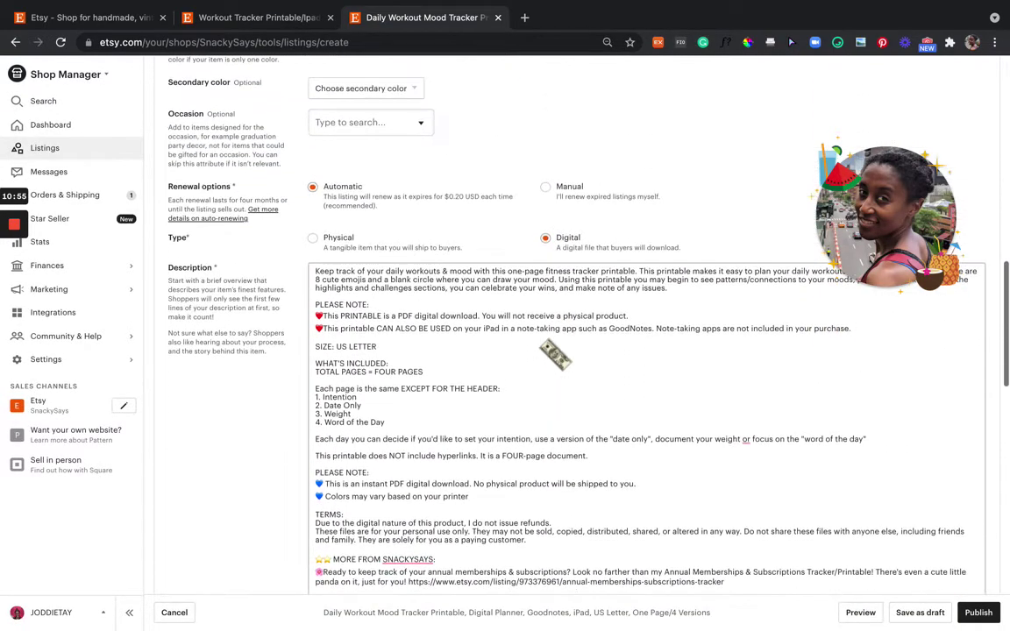
pyautogui.scroll(6, 555, 353)
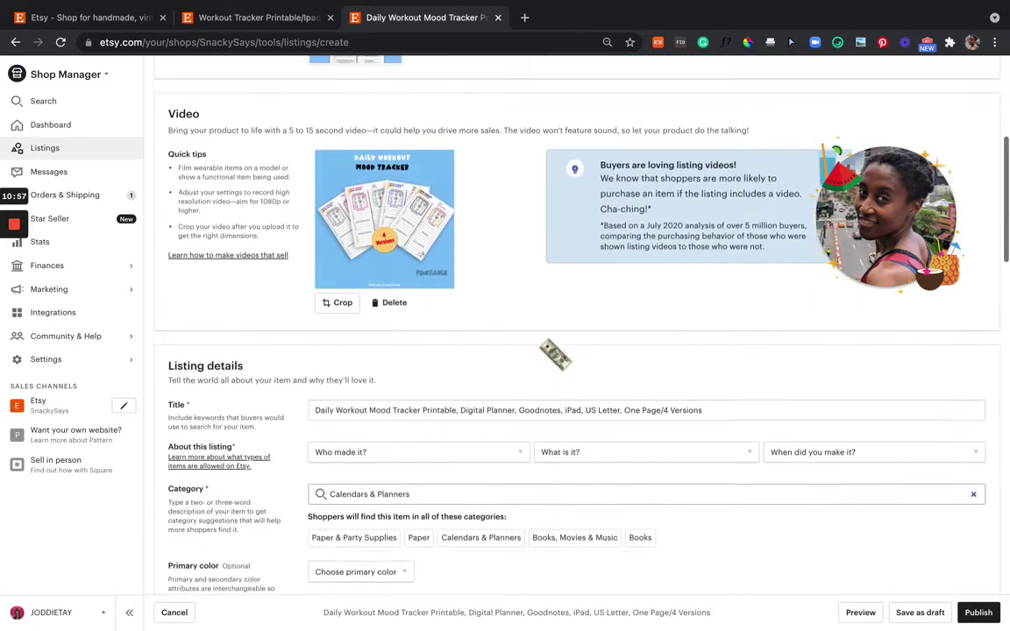
pyautogui.scroll(3, 554, 353)
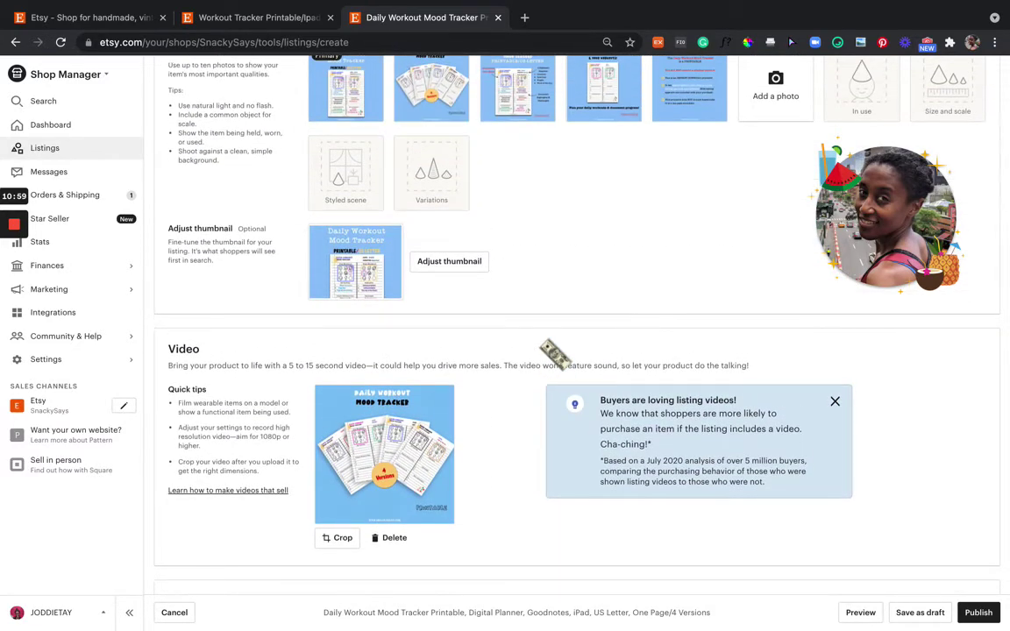
pyautogui.scroll(2, 555, 354)
pyautogui.scroll(-1, 555, 353)
pyautogui.scroll(1, 554, 353)
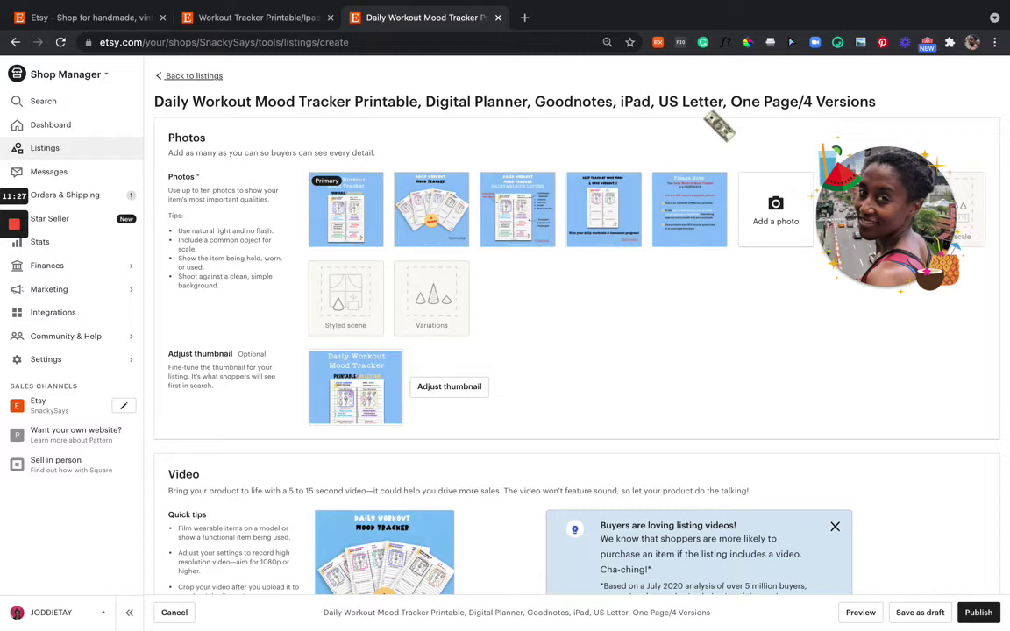
# Set the listing's maker to I did, its type to A finished product, and its making date to 2020 - 2021
pyautogui.scroll(-1, 718, 127)
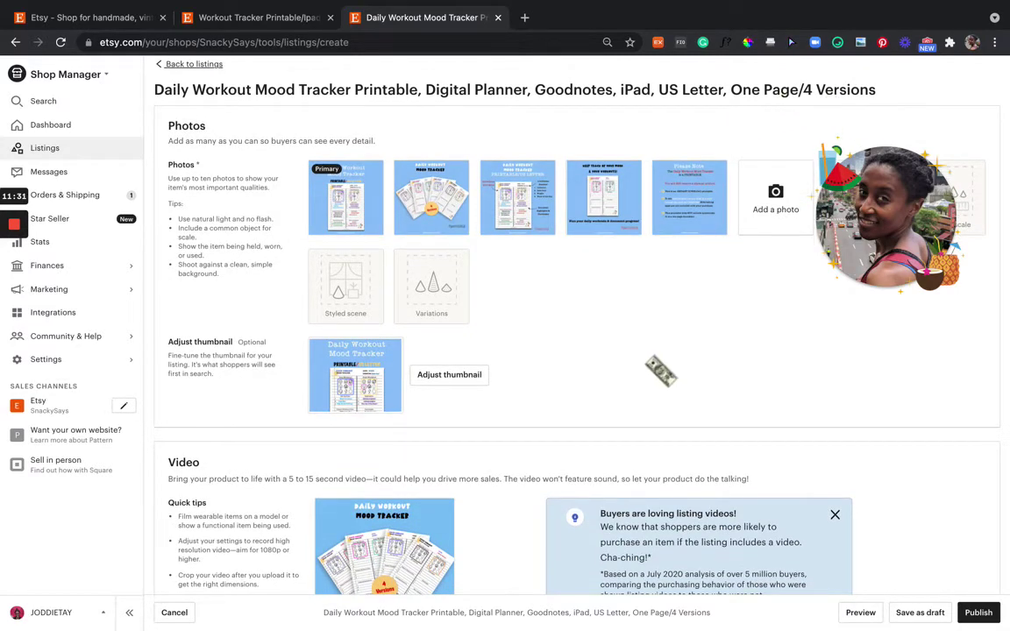
pyautogui.scroll(-3, 660, 368)
pyautogui.scroll(-5, 660, 371)
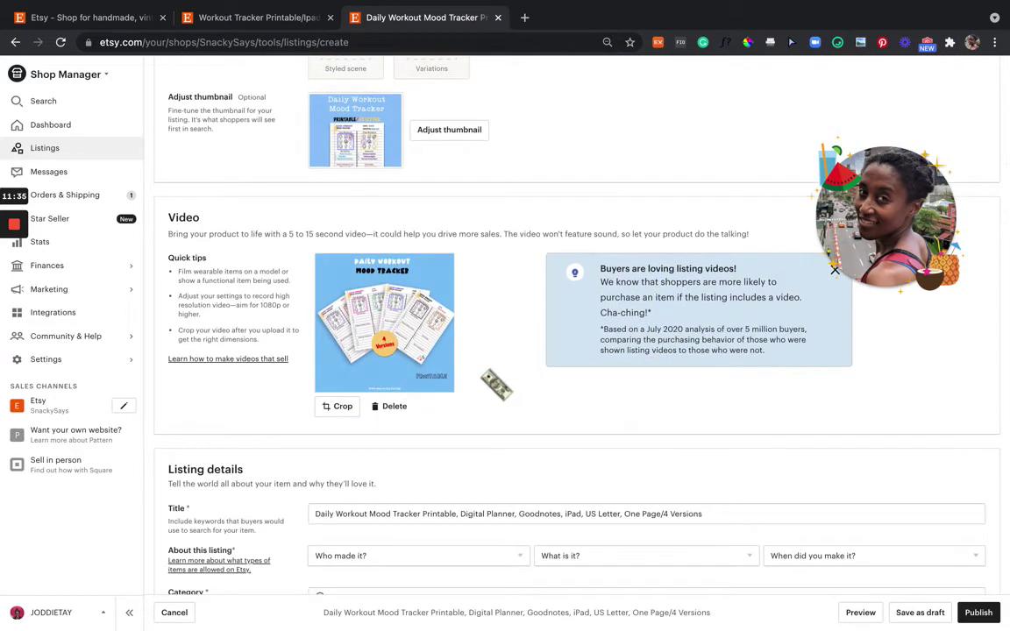
pyautogui.scroll(-5, 495, 288)
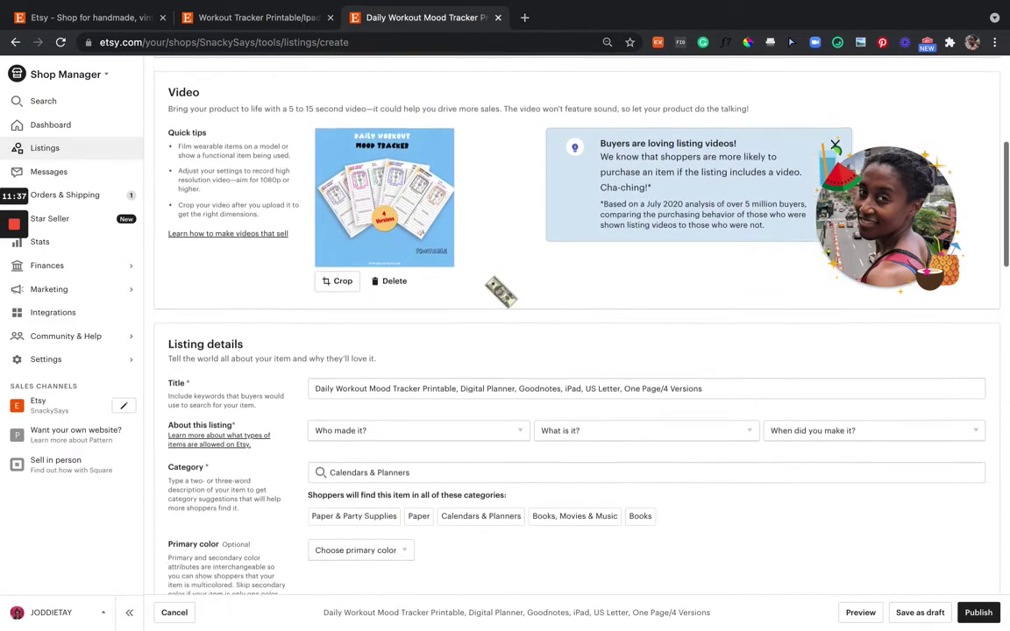
pyautogui.click(513, 363)
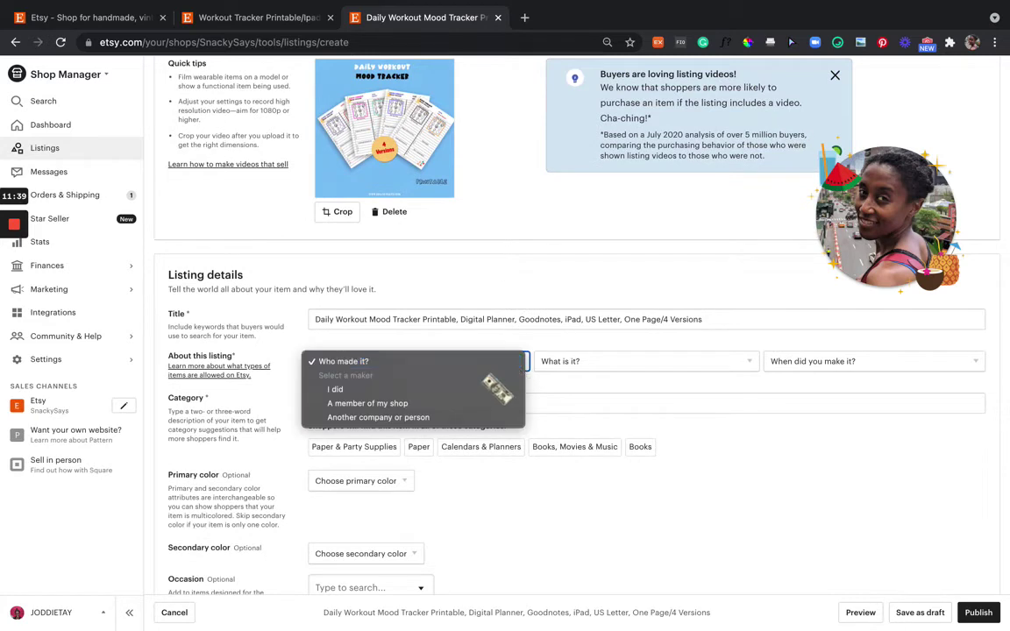
pyautogui.click(506, 389)
pyautogui.click(649, 363)
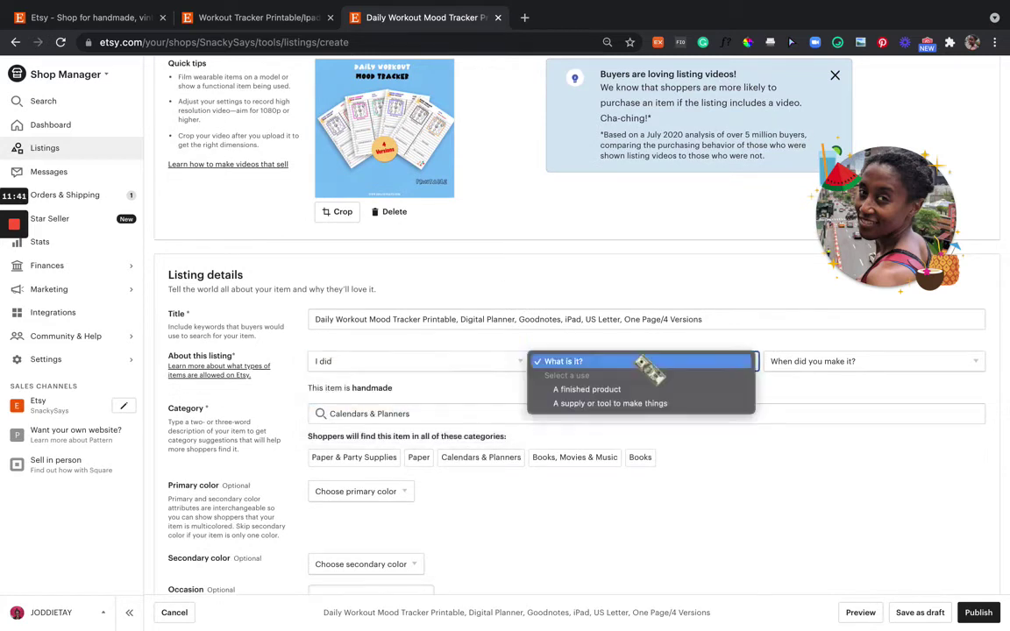
pyautogui.click(613, 389)
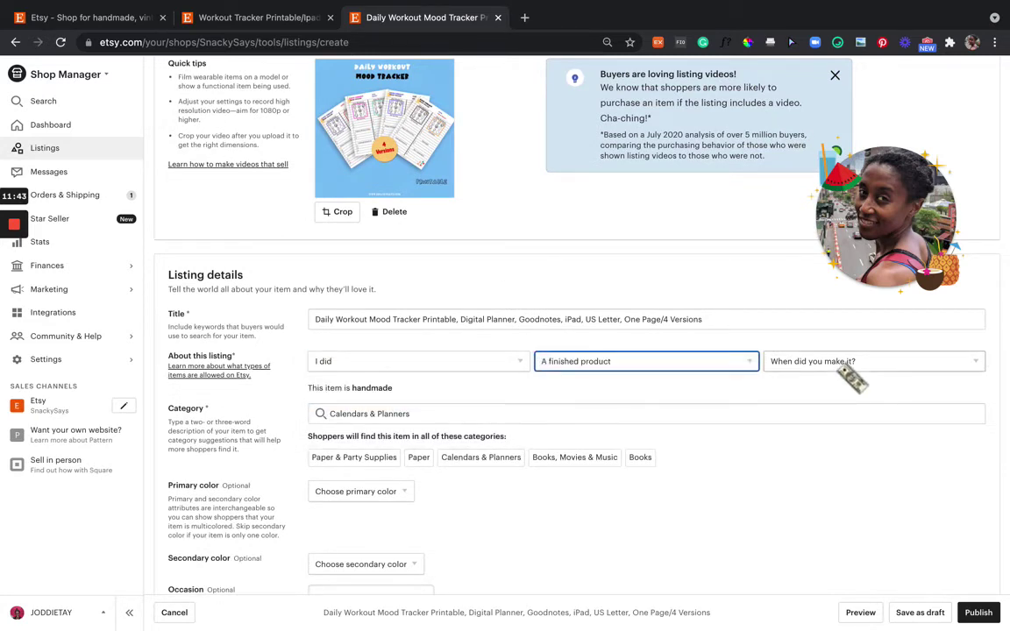
pyautogui.click(843, 363)
pyautogui.click(846, 421)
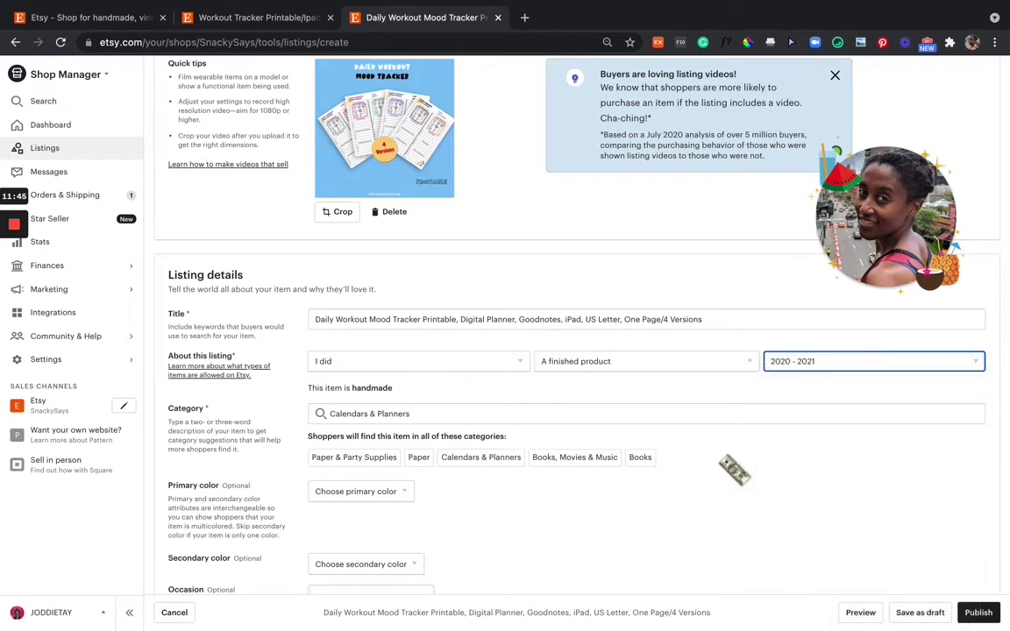
# Review the prepared listing's category, colors, occasion, renewal option and Digital type down to the start of the description
pyautogui.scroll(-1, 733, 467)
pyautogui.scroll(-2, 718, 462)
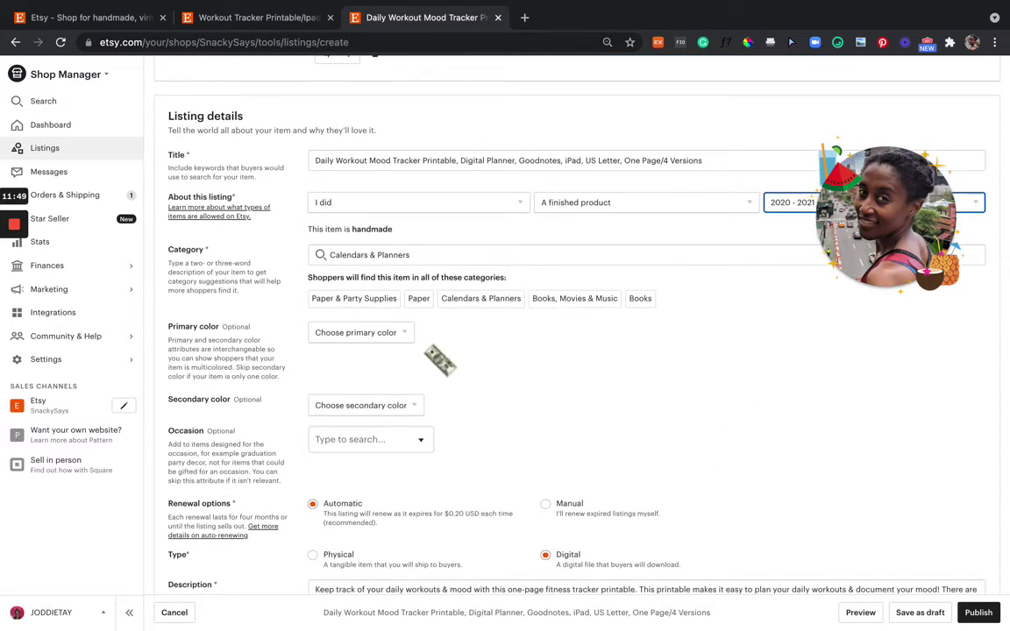
pyautogui.scroll(-1, 435, 355)
pyautogui.scroll(-1, 439, 357)
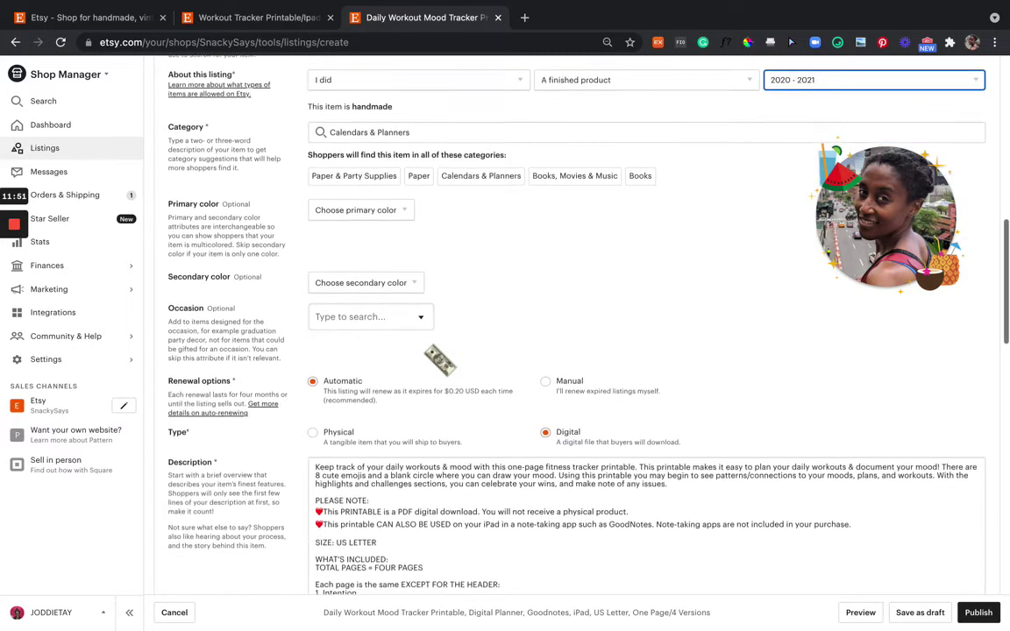
pyautogui.scroll(-2, 438, 357)
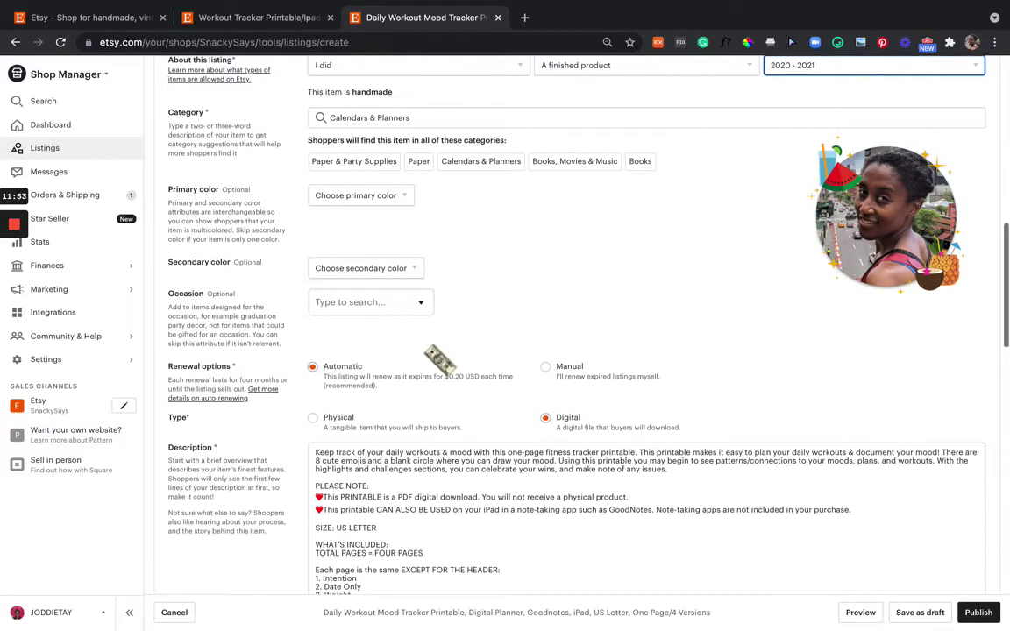
pyautogui.scroll(-1, 438, 357)
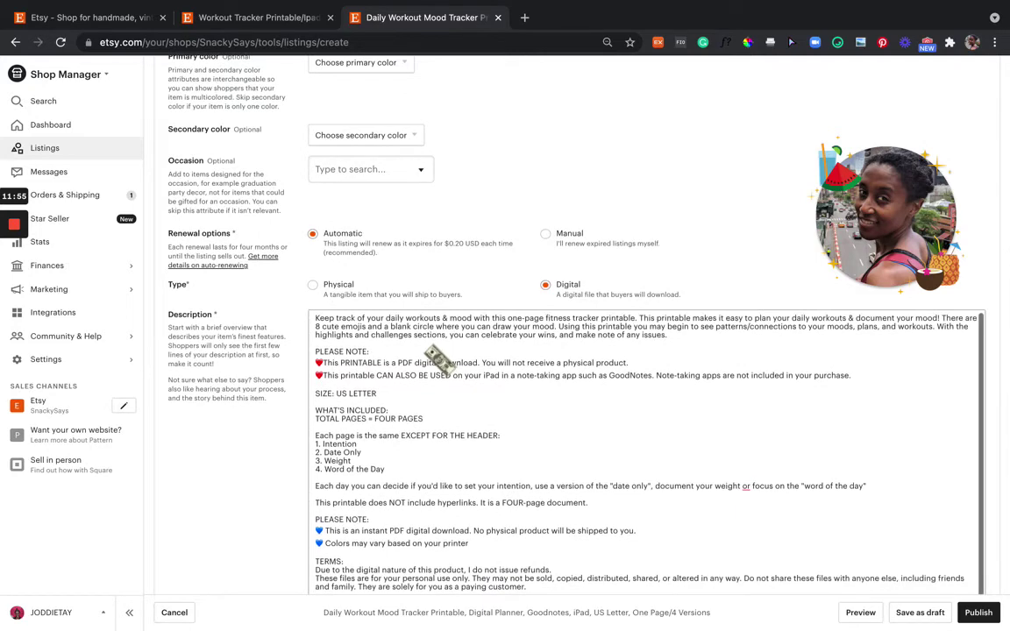
pyautogui.scroll(-1, 595, 425)
pyautogui.moveTo(910, 195); pyautogui.dragTo(923, 108)
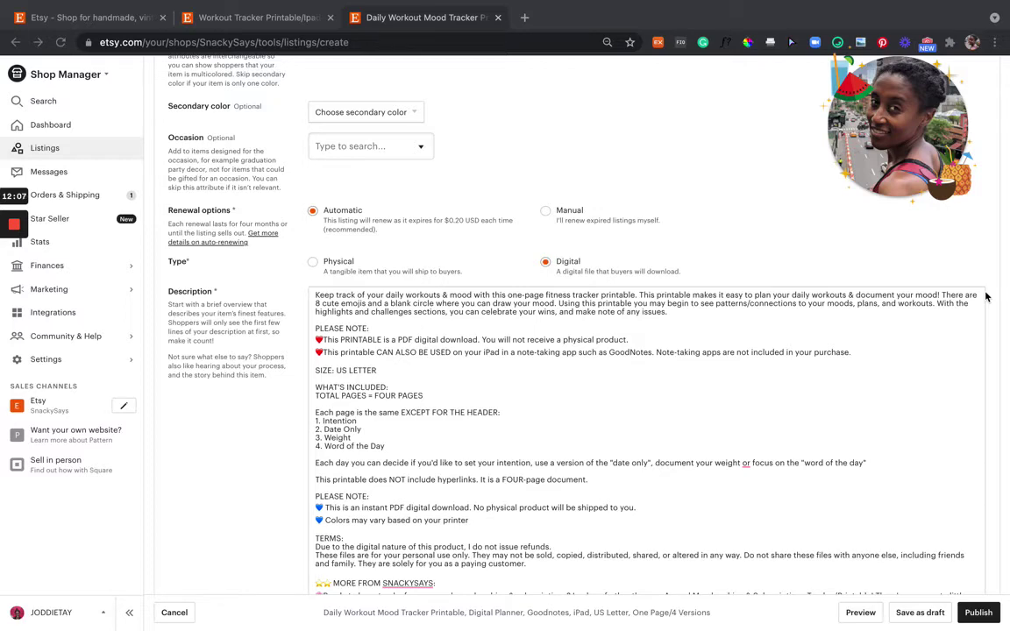
# Read through the full description text and check the production partners, section and tags below it
pyautogui.scroll(-2, 833, 404)
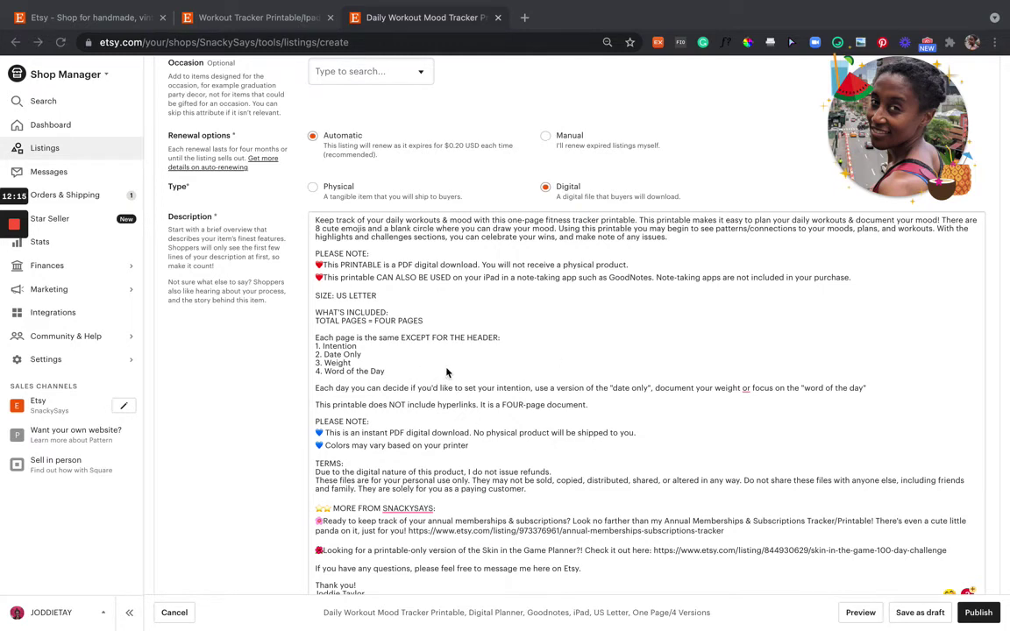
pyautogui.scroll(1, 446, 372)
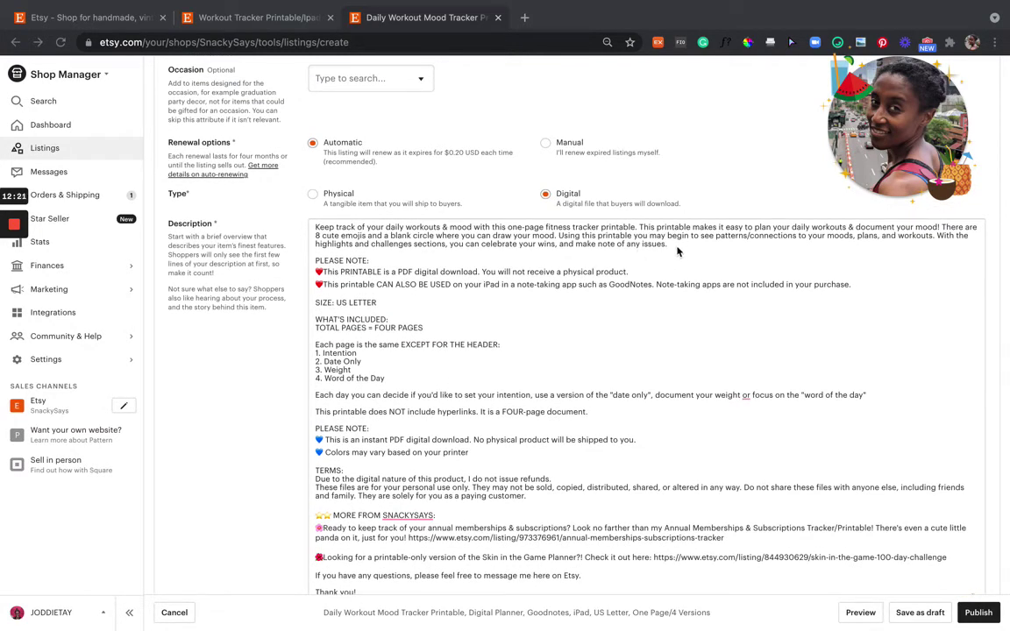
pyautogui.scroll(-2, 677, 251)
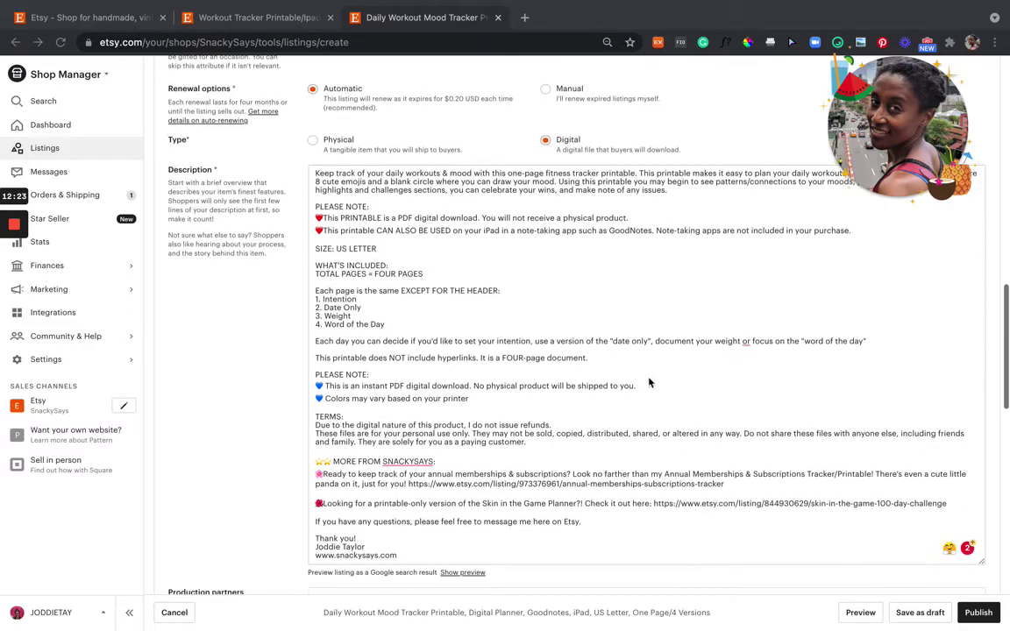
pyautogui.scroll(-2, 614, 437)
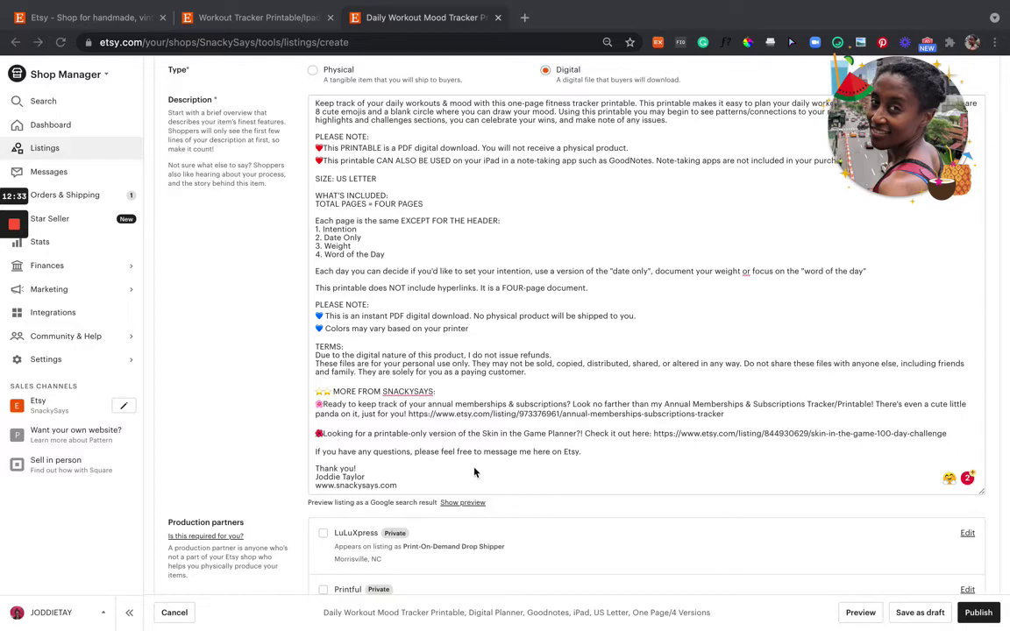
pyautogui.scroll(-2, 474, 447)
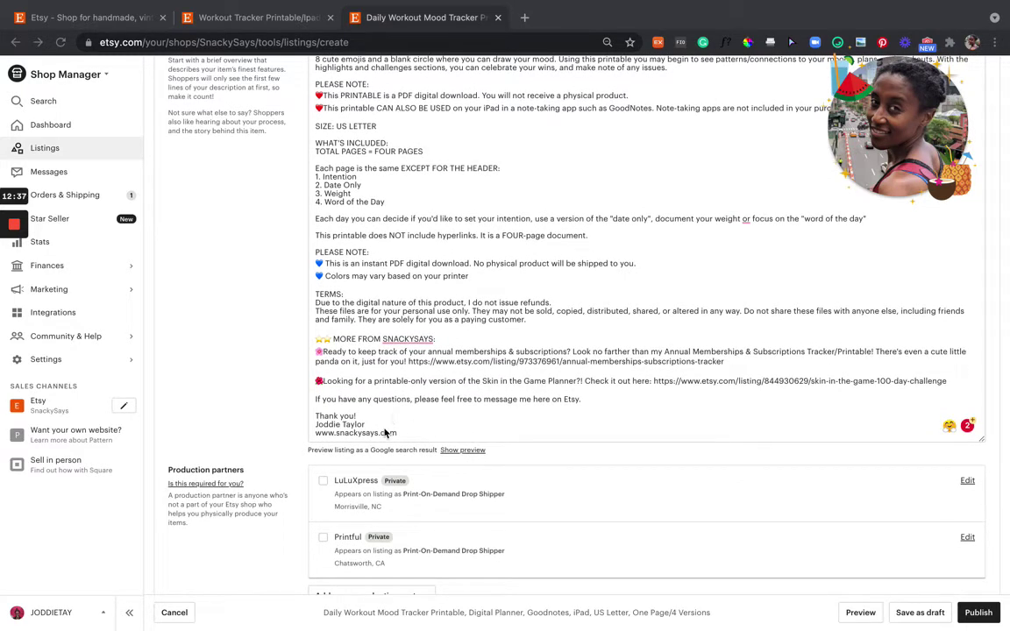
pyautogui.scroll(-5, 419, 438)
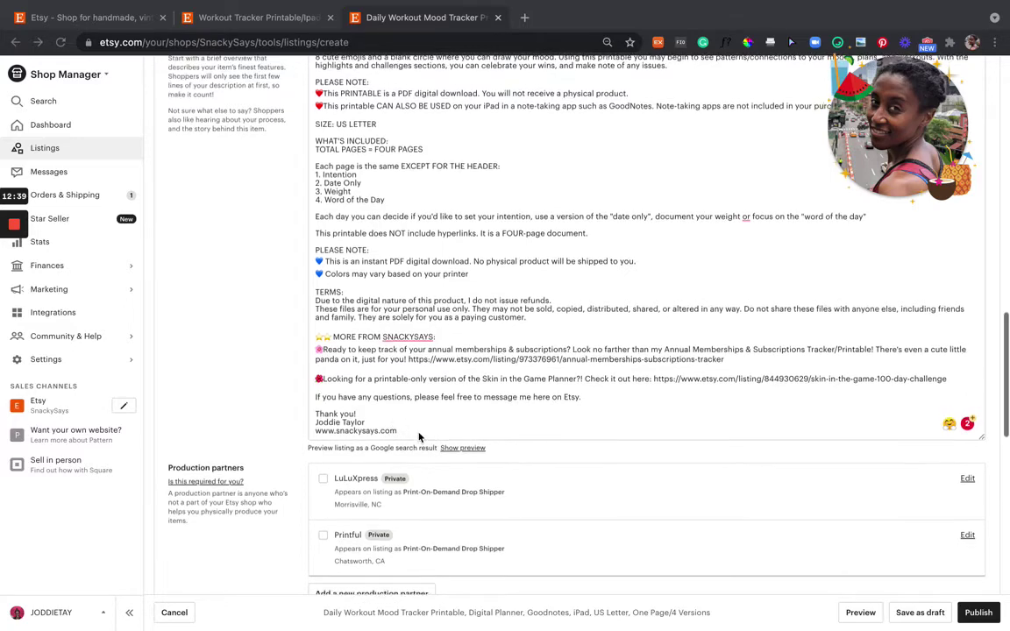
pyautogui.scroll(-2, 419, 438)
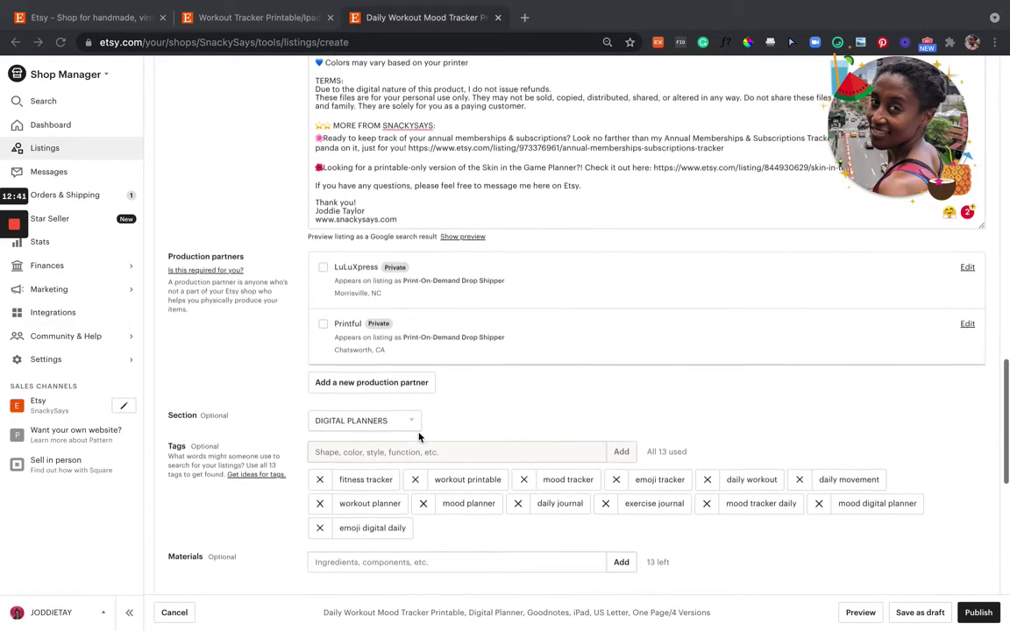
pyautogui.scroll(1, 418, 438)
pyautogui.scroll(-3, 419, 438)
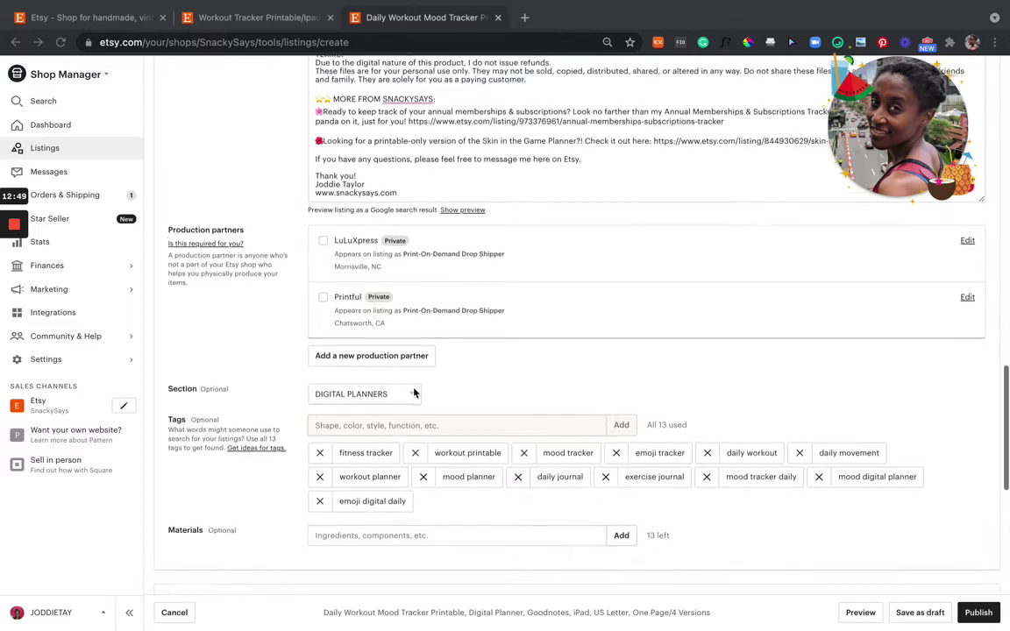
# Examine the description's notes and page details up close, then check the tags, materials, price and quantity
pyautogui.scroll(10, 414, 392)
pyautogui.scroll(2, 415, 393)
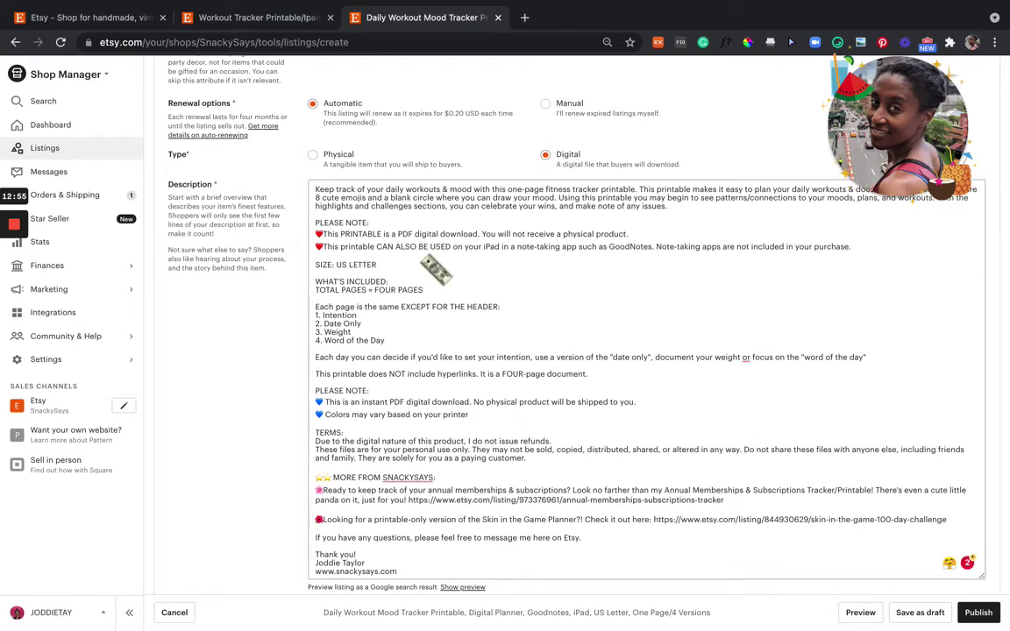
pyautogui.scroll(5, 435, 270)
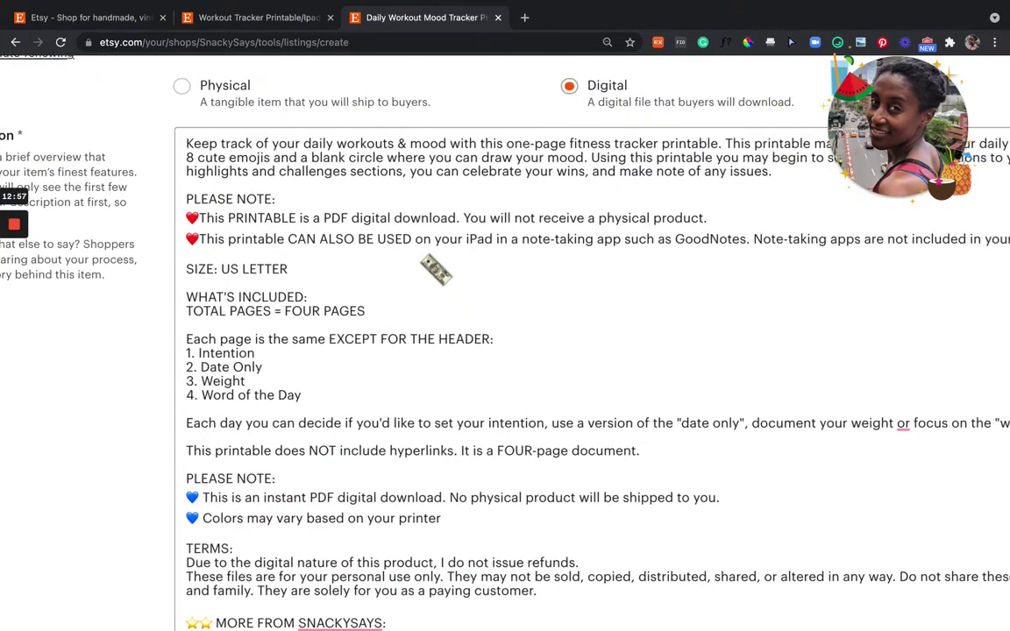
pyautogui.hscroll(3, 635, 344)
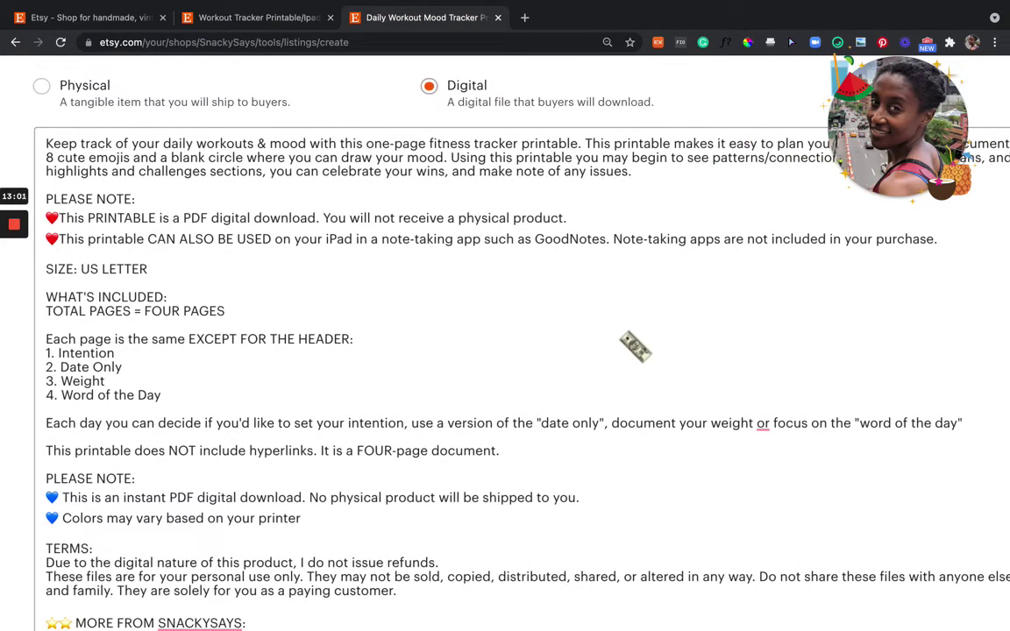
pyautogui.scroll(-5, 634, 344)
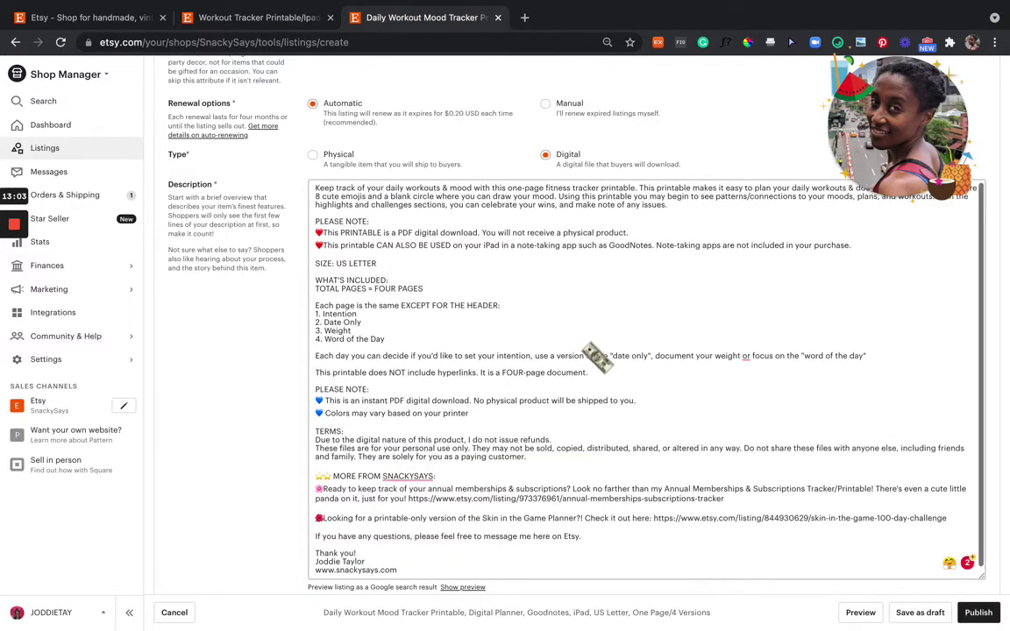
pyautogui.scroll(-5, 591, 354)
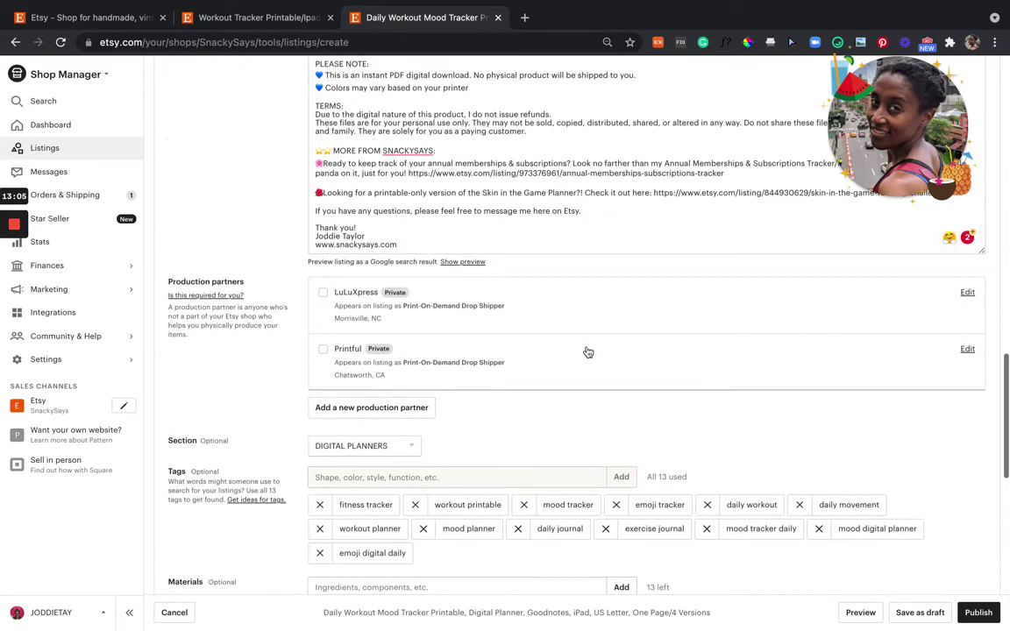
pyautogui.scroll(-3, 588, 351)
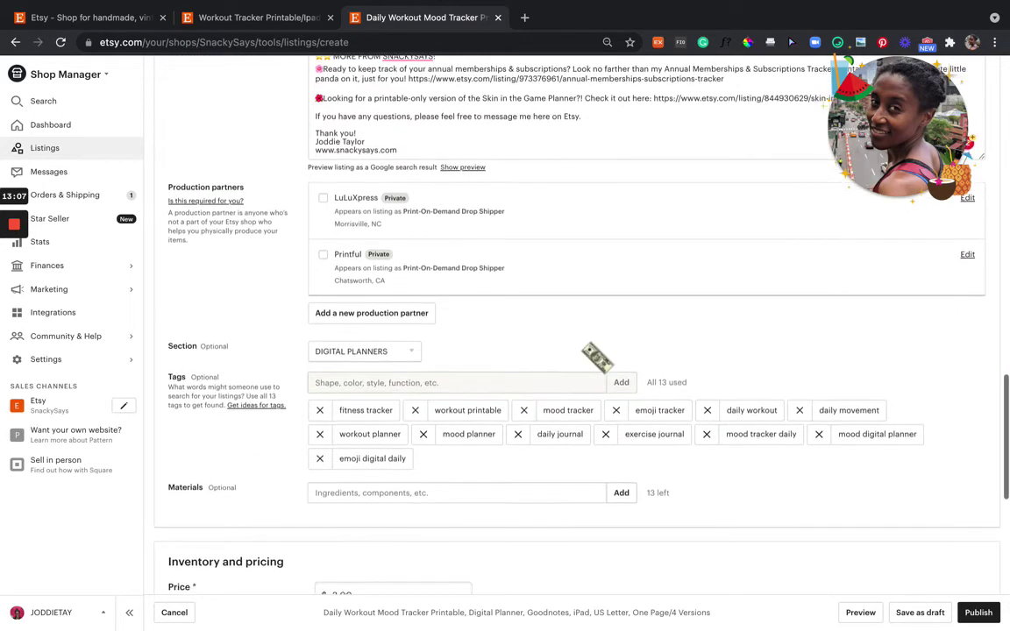
pyautogui.scroll(-4, 596, 357)
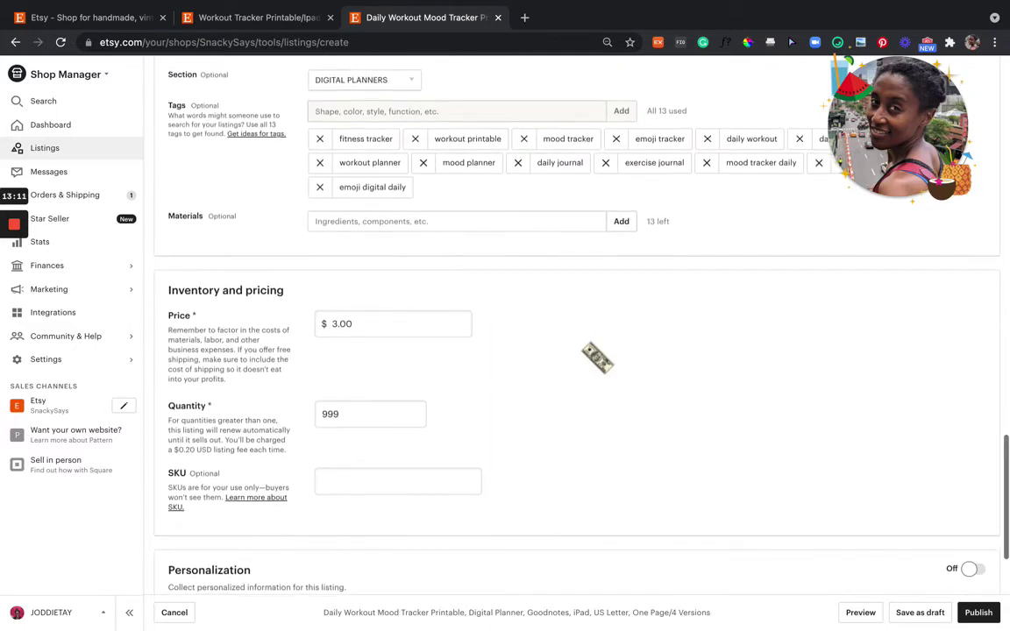
pyautogui.scroll(-1, 597, 357)
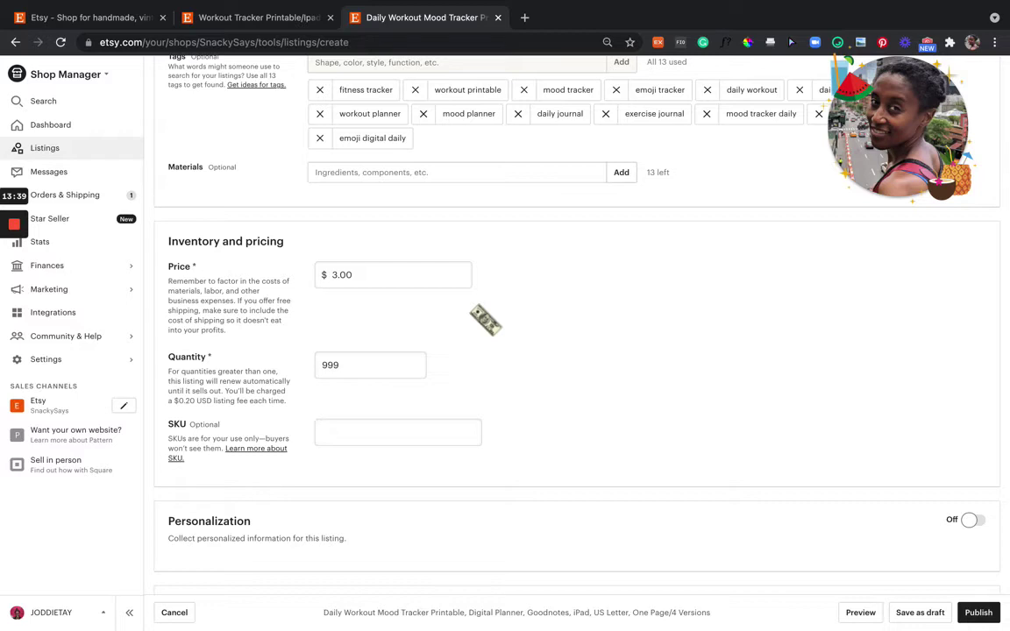
# Upload the "Set 4" workout mood tracker PDF from the Downloads folder as the listing's digital file
pyautogui.scroll(-5, 626, 333)
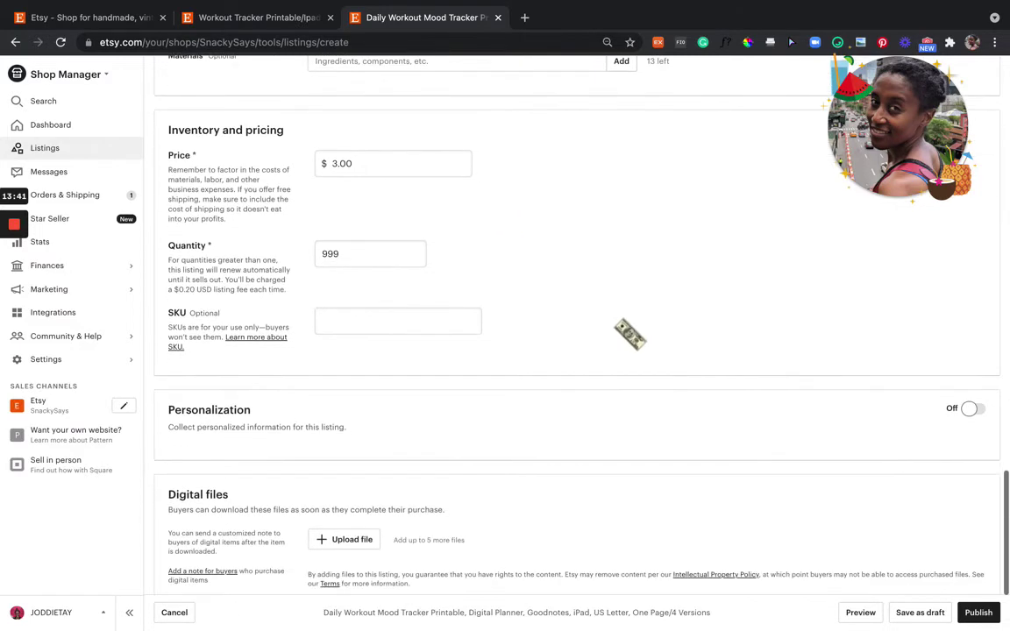
pyautogui.scroll(-1, 824, 403)
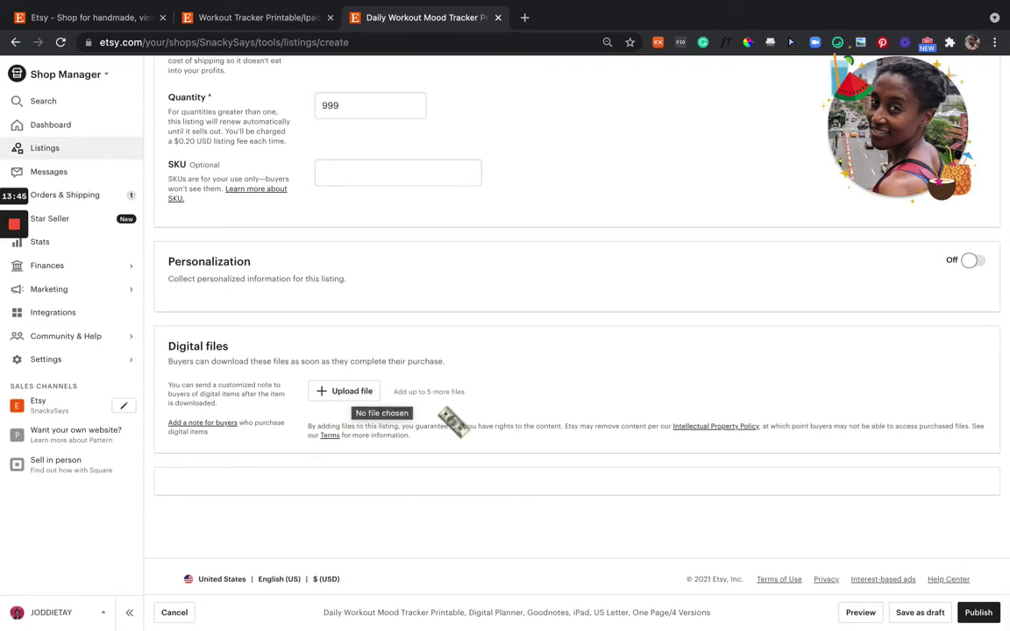
pyautogui.click(360, 394)
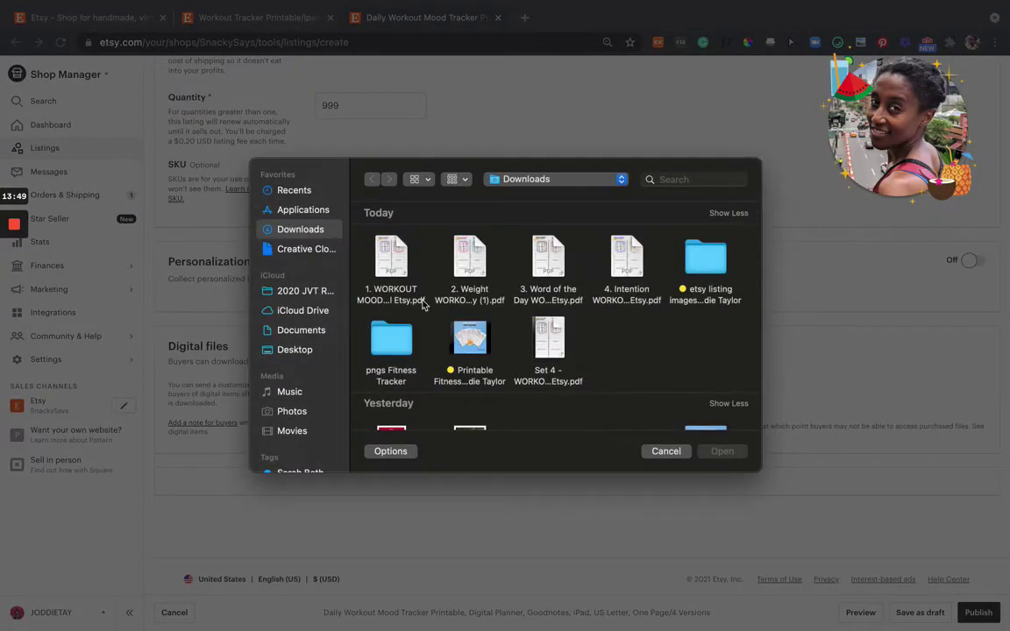
pyautogui.moveTo(530, 357)
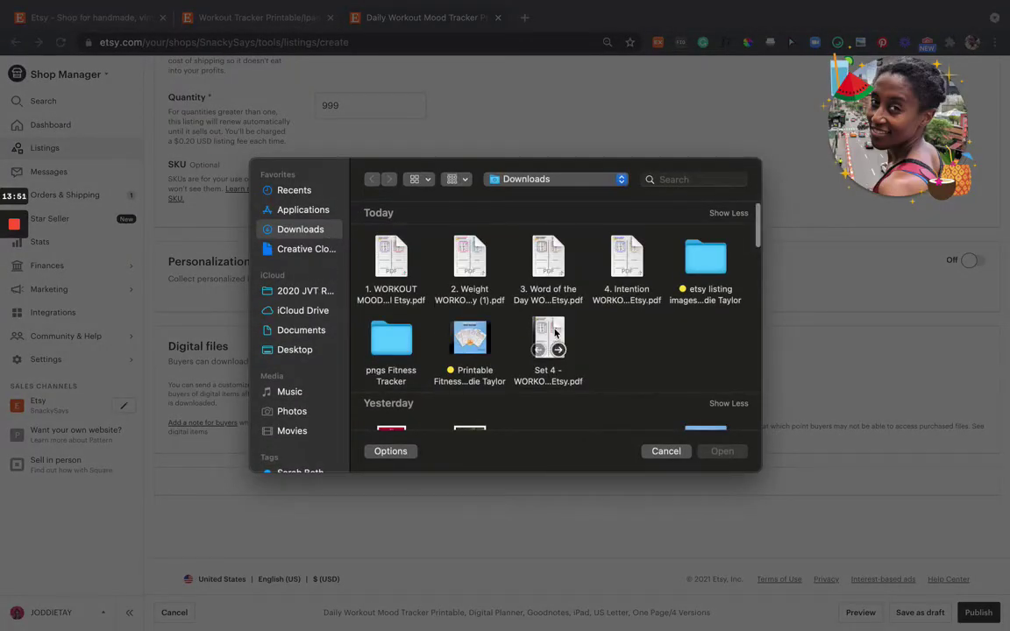
pyautogui.click(554, 329)
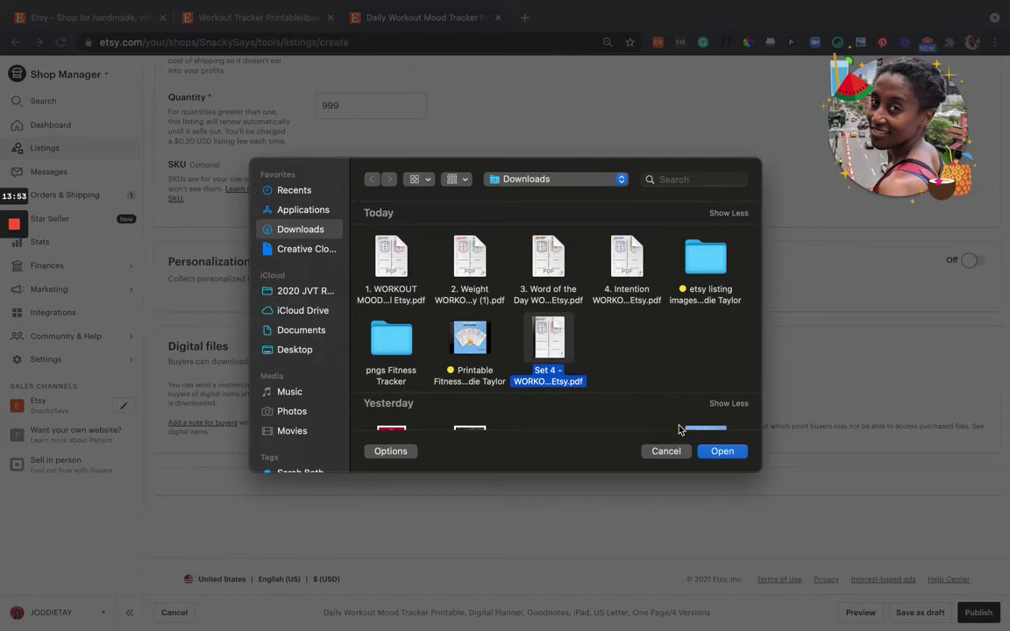
pyautogui.click(723, 452)
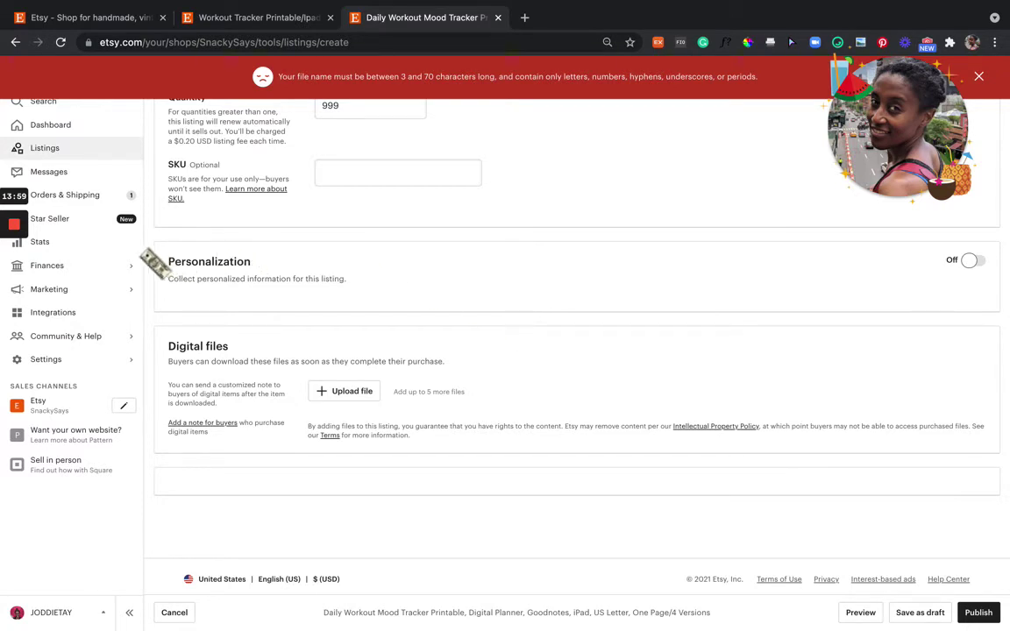
pyautogui.moveTo(17, 250)
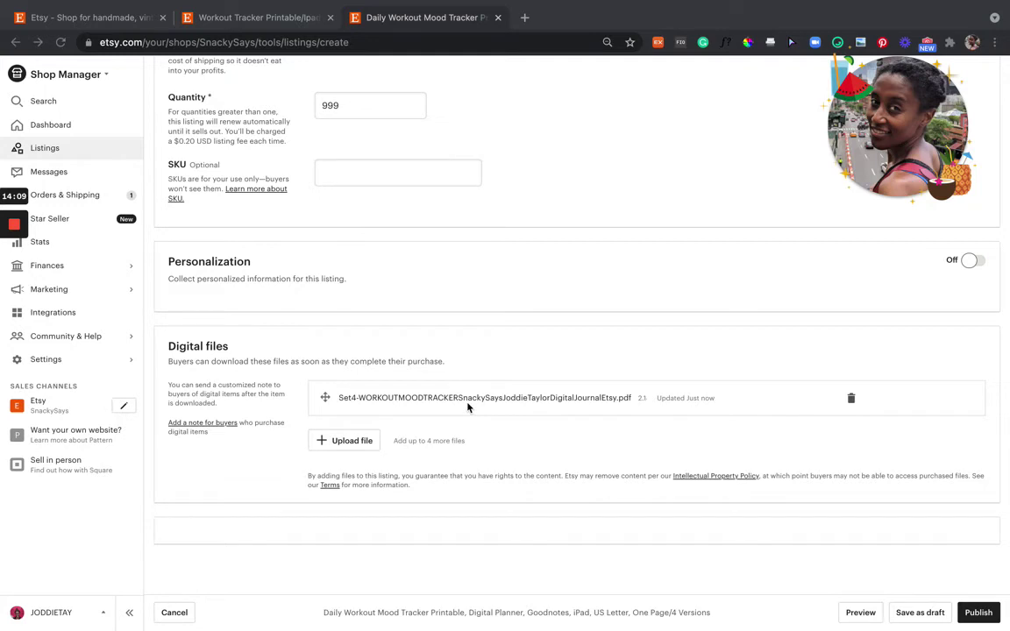
# Upload the four daily workout mood tracker PDFs numbered 1 to 4 from the Downloads folder as additional digital files
pyautogui.scroll(1, 467, 406)
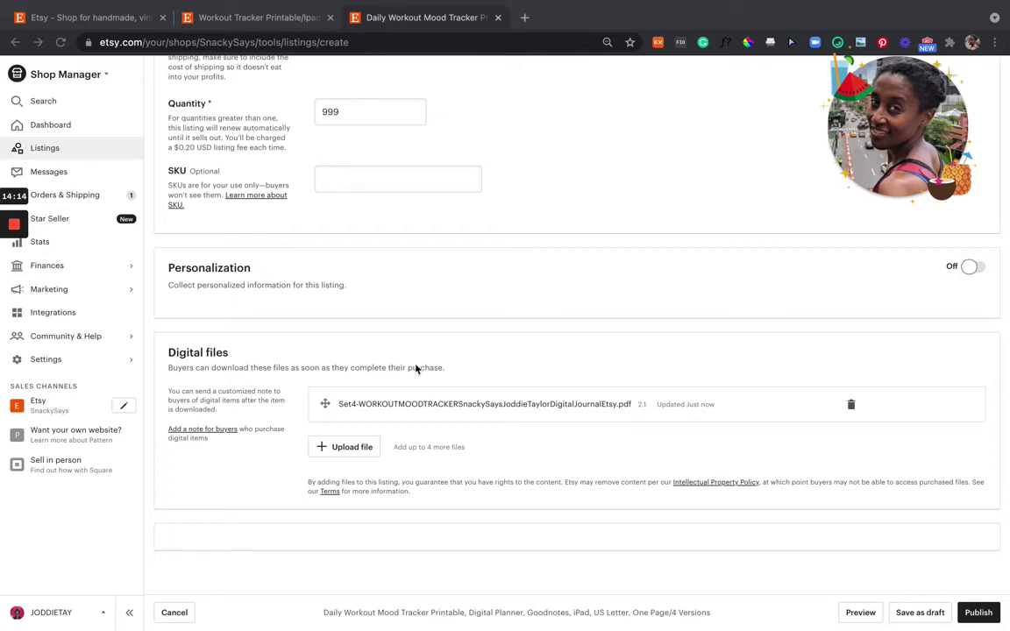
pyautogui.click(355, 447)
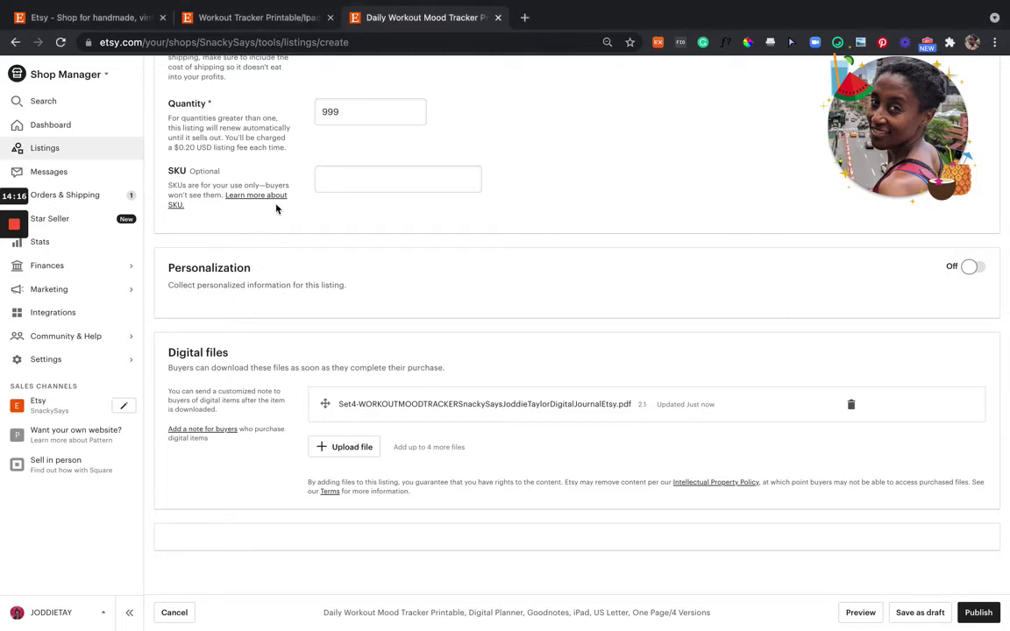
pyautogui.click(346, 448)
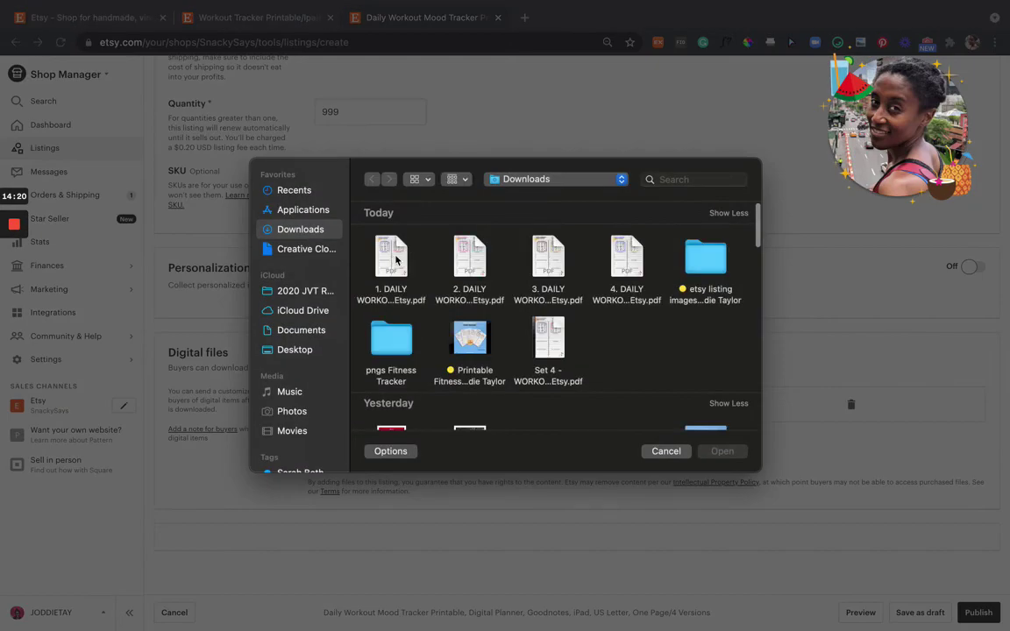
pyautogui.click(407, 262)
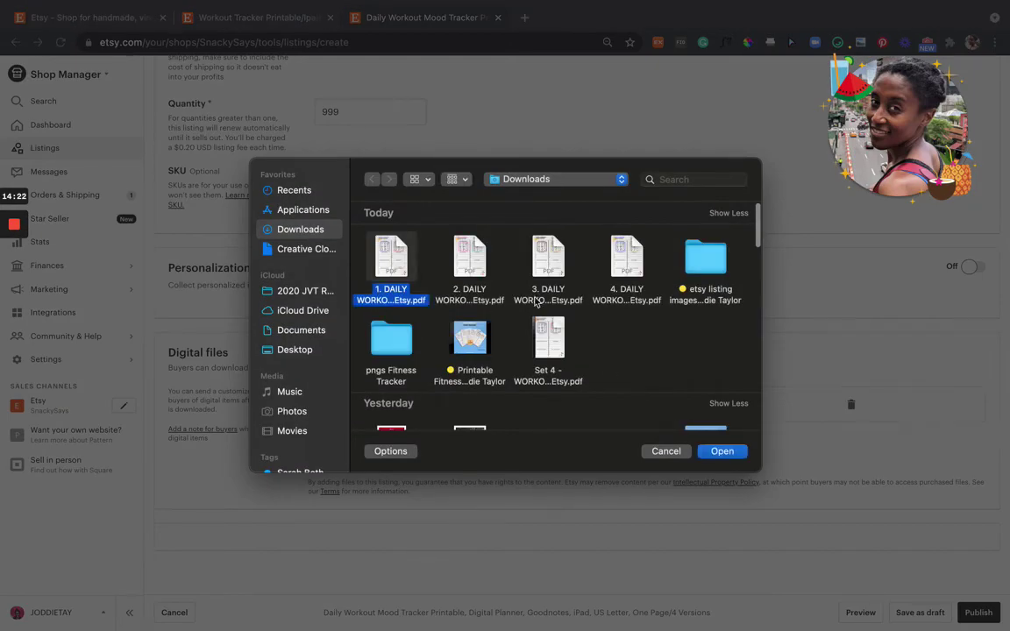
pyautogui.keyDown('shift'); pyautogui.click(469, 257); pyautogui.keyUp('shift')
pyautogui.keyDown('shift'); pyautogui.click(561, 250); pyautogui.keyUp('shift')
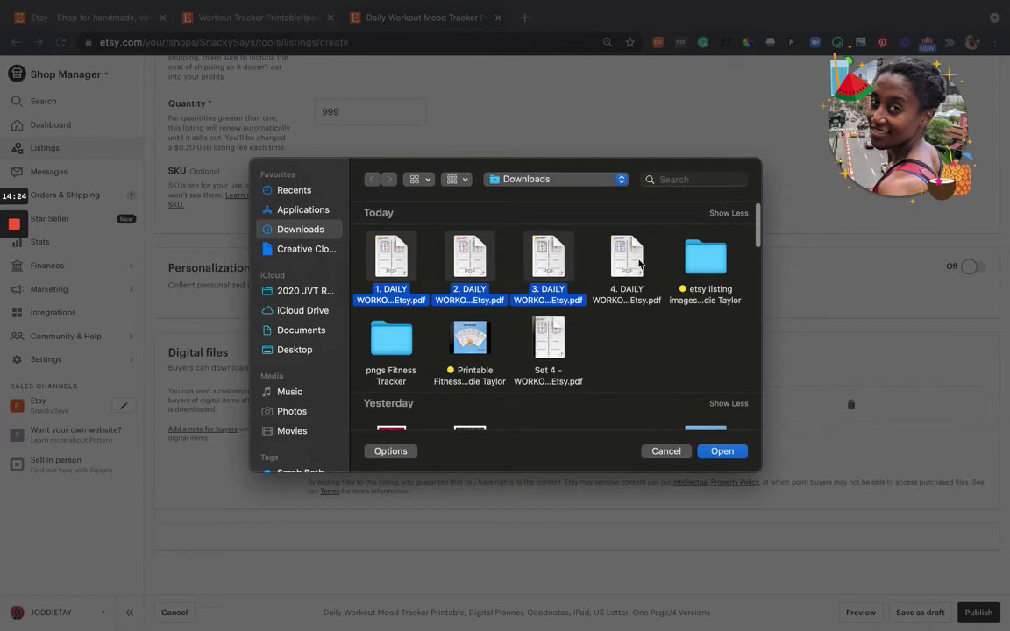
pyautogui.keyDown('shift'); pyautogui.click(639, 263); pyautogui.keyUp('shift')
pyautogui.click(720, 450)
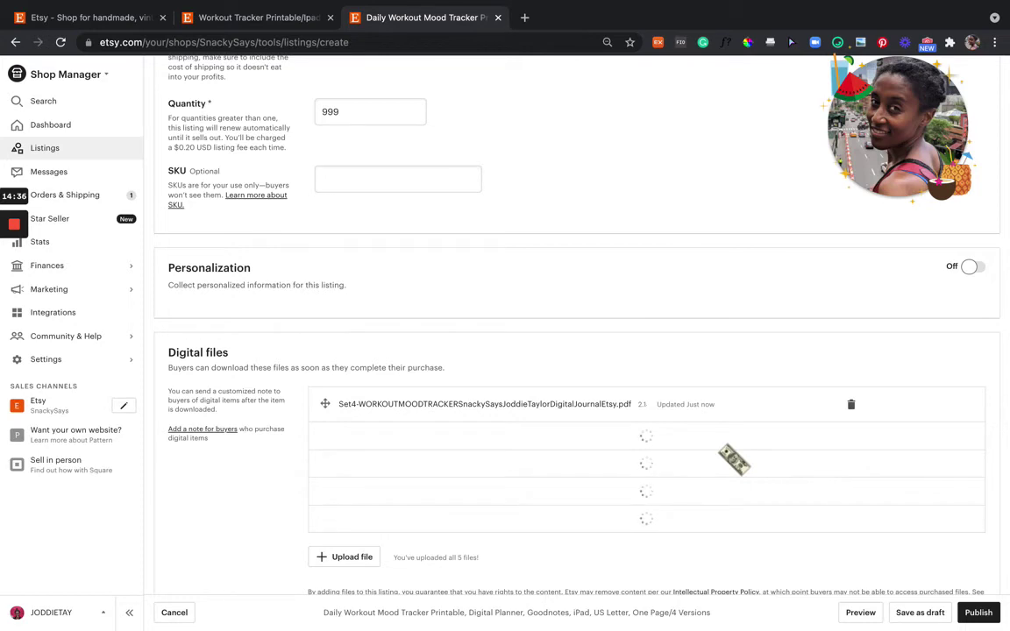
# Check the uploaded entries in the digital files section, then look over the tags, materials and price above it
pyautogui.scroll(-3, 735, 459)
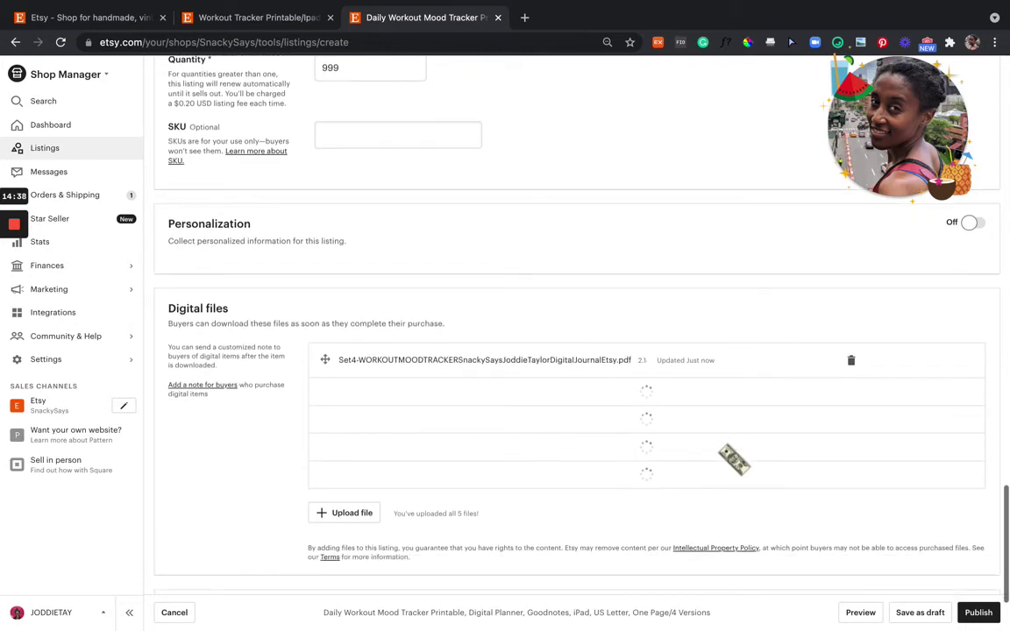
pyautogui.scroll(3, 734, 459)
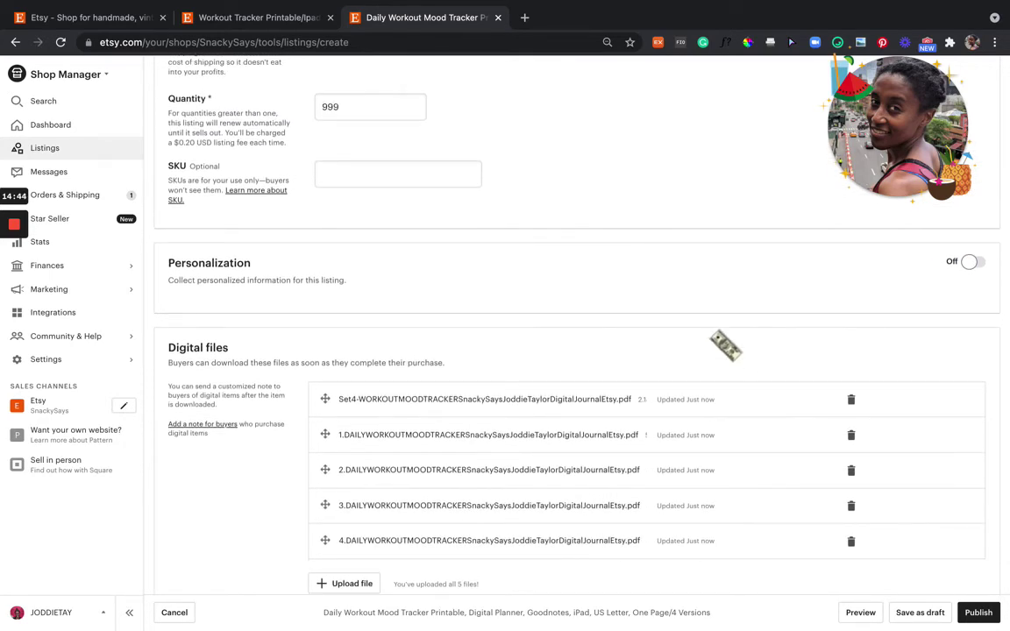
pyautogui.scroll(-1, 725, 347)
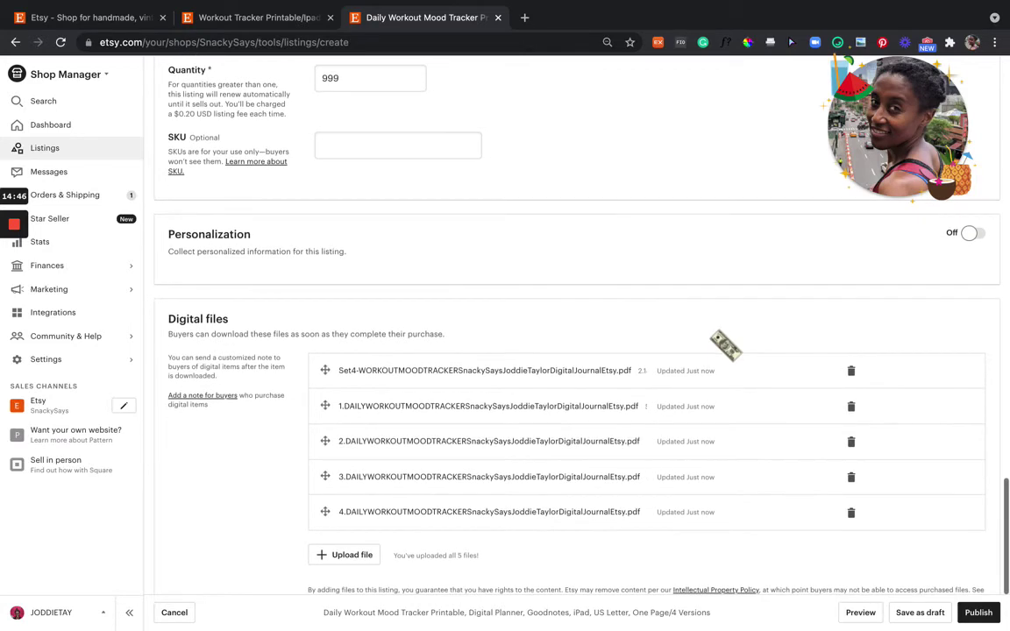
pyautogui.scroll(-3, 726, 346)
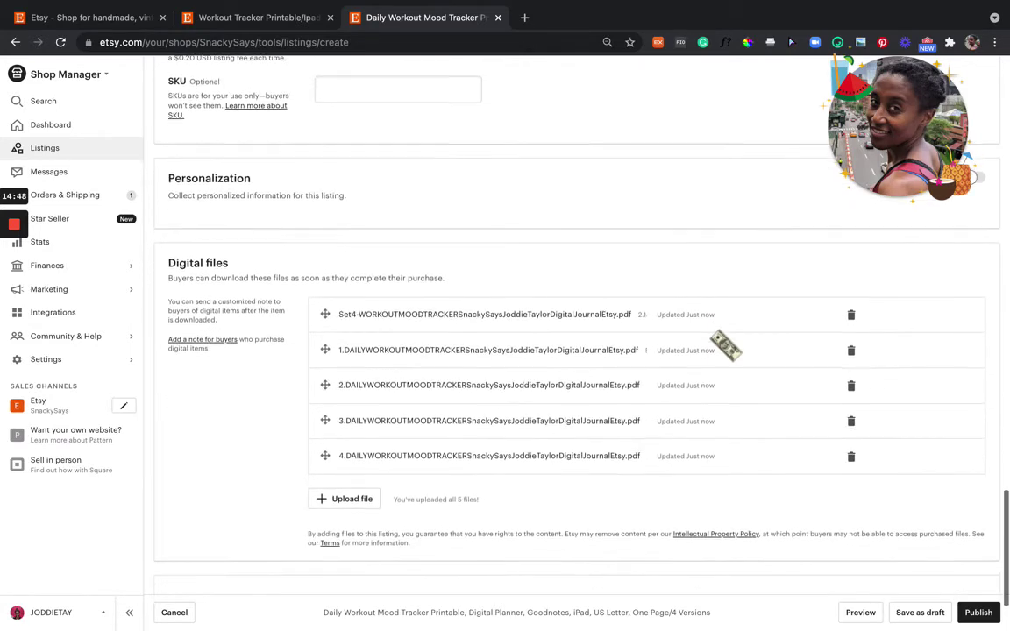
pyautogui.scroll(2, 726, 346)
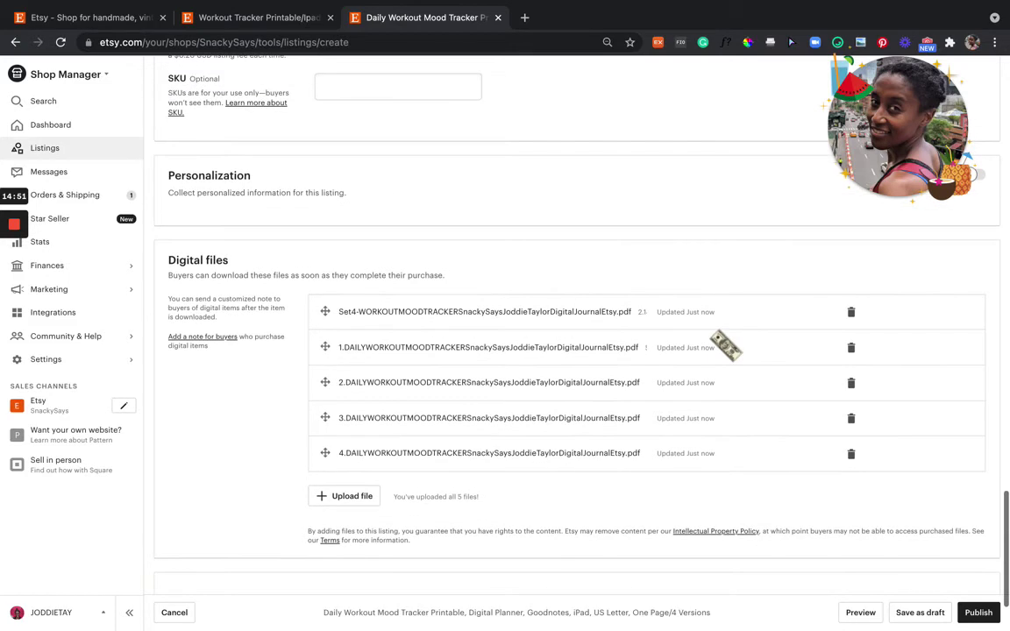
pyautogui.moveTo(15, 282)
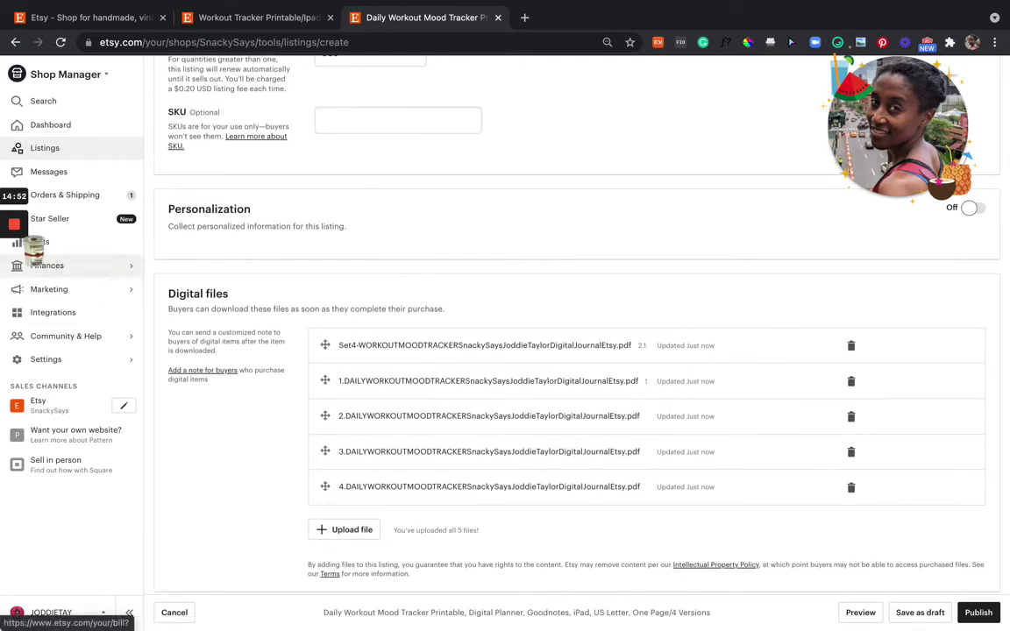
pyautogui.click(14, 282)
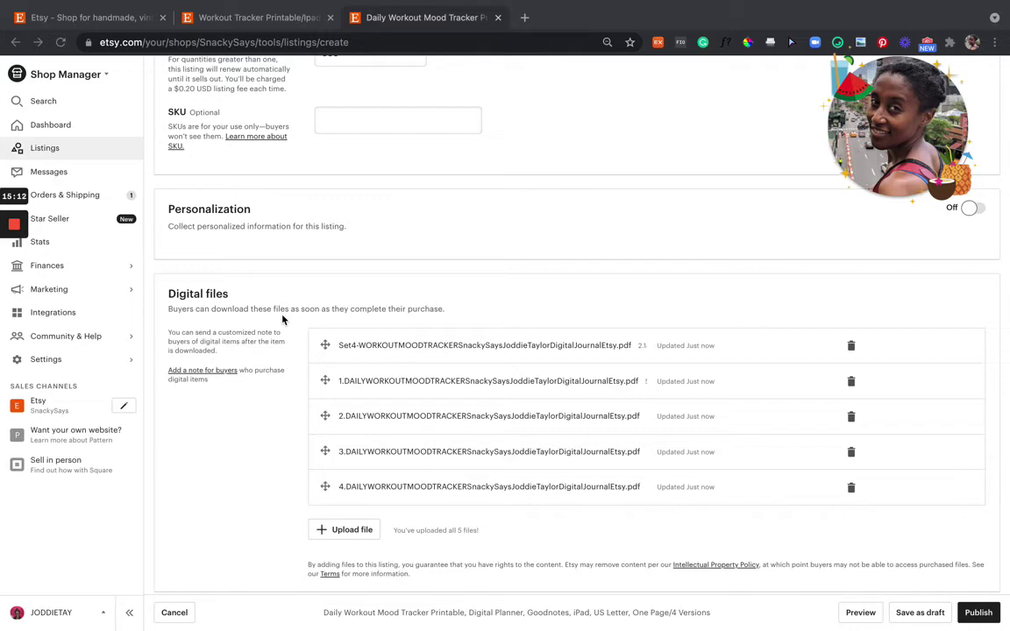
pyautogui.scroll(10, 282, 319)
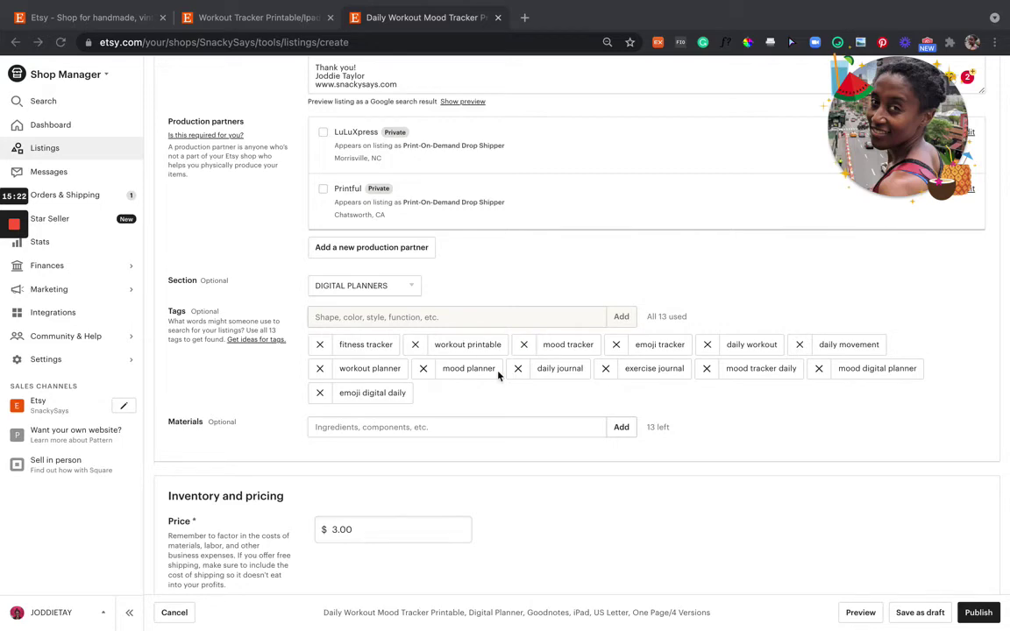
pyautogui.scroll(-10, 497, 374)
pyautogui.scroll(-4, 497, 374)
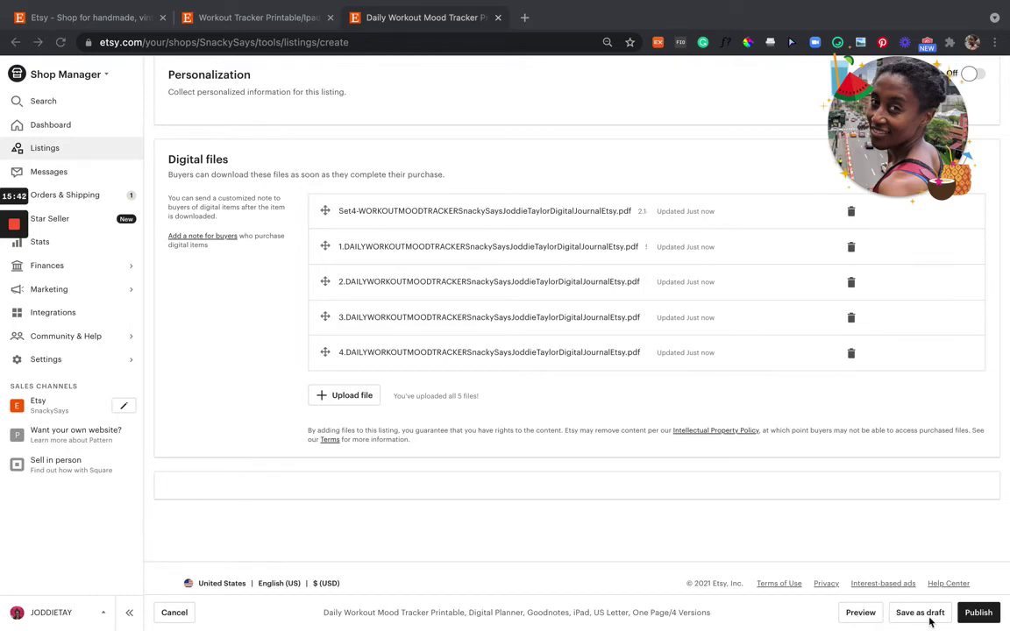
# Preview the listing, look over its photos and details in the form, and return to editing
pyautogui.click(860, 613)
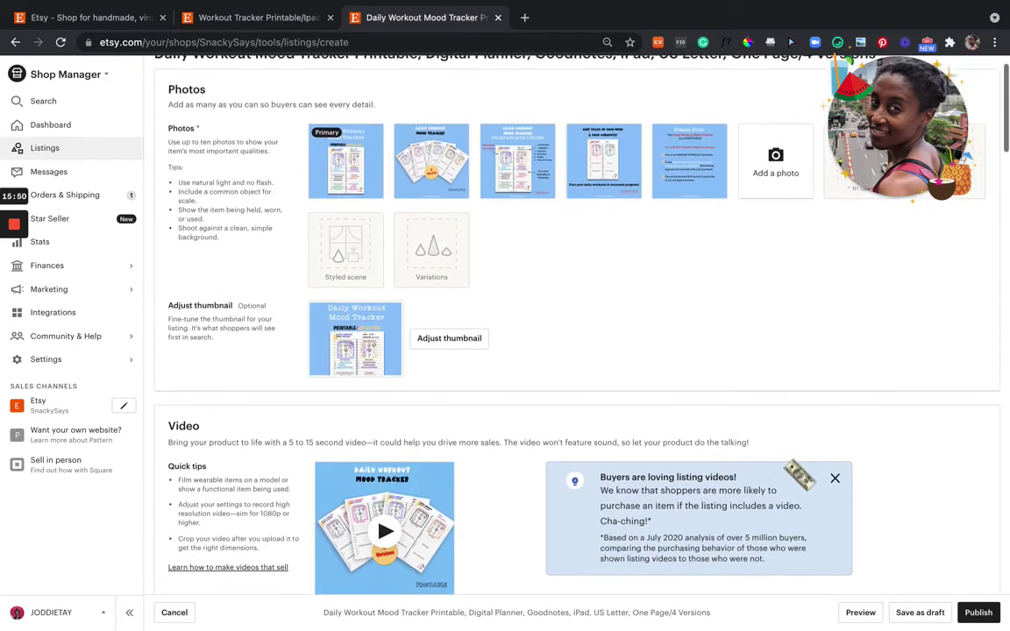
pyautogui.scroll(-10, 799, 474)
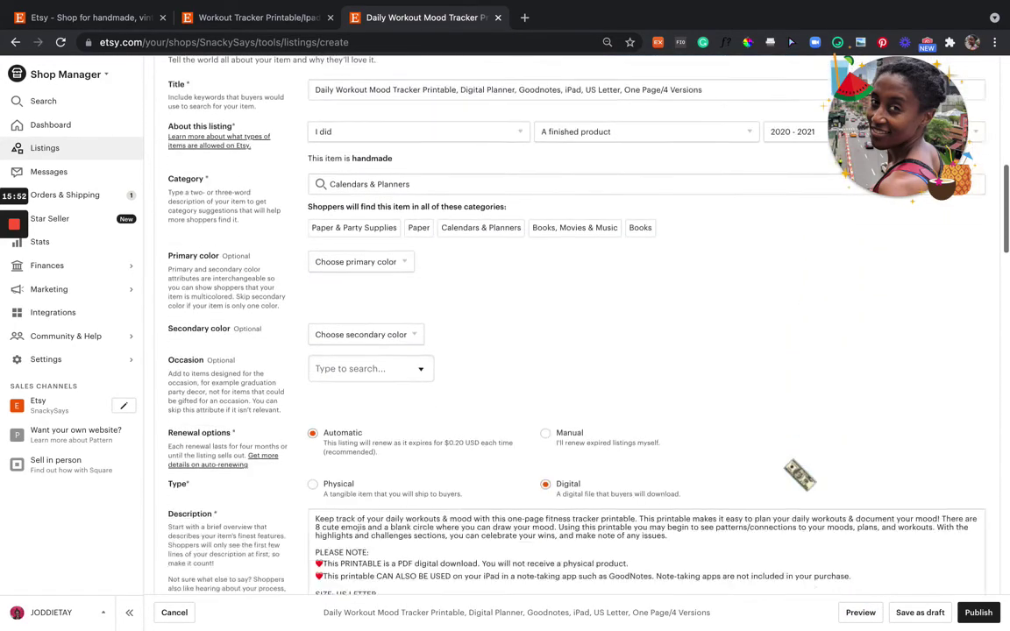
pyautogui.scroll(10, 799, 474)
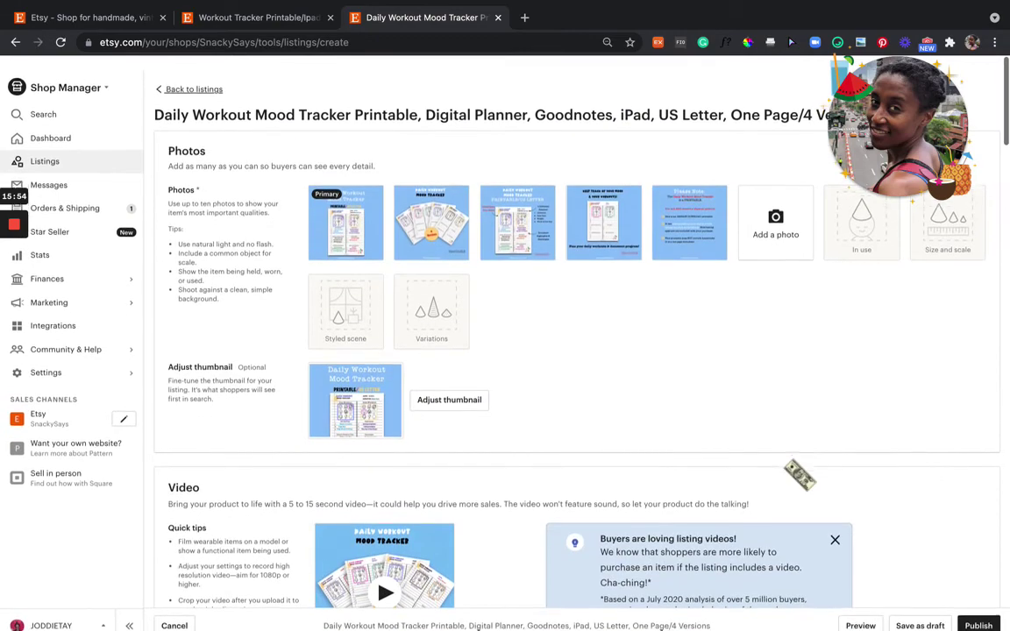
pyautogui.click(858, 612)
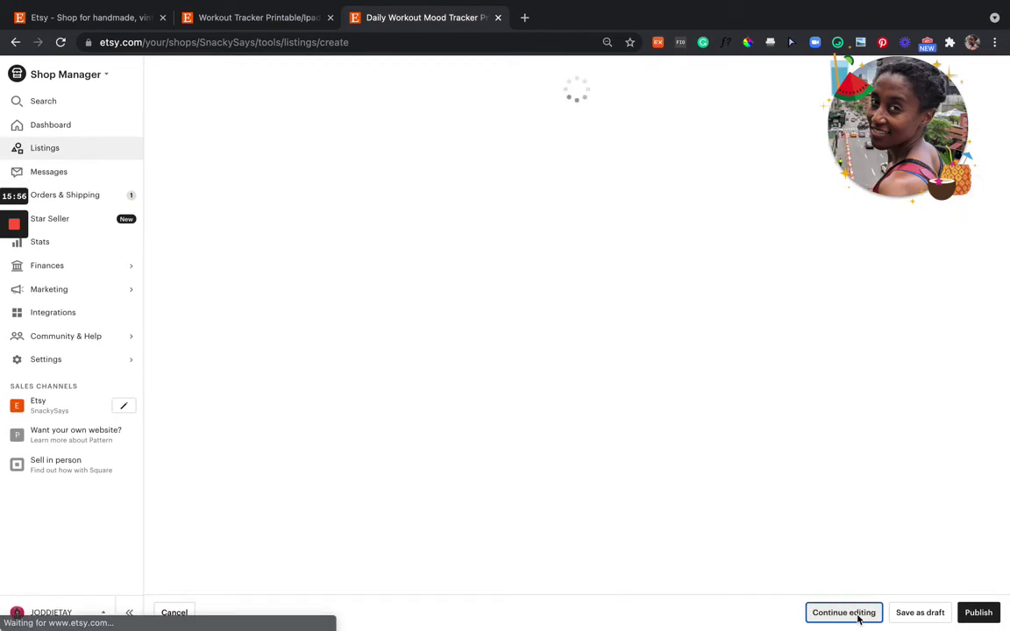
pyautogui.click(850, 612)
# Review the tags, pricing, digital files and custom shipping options, then recheck the renewal option, Digital type and description
pyautogui.scroll(-10, 579, 351)
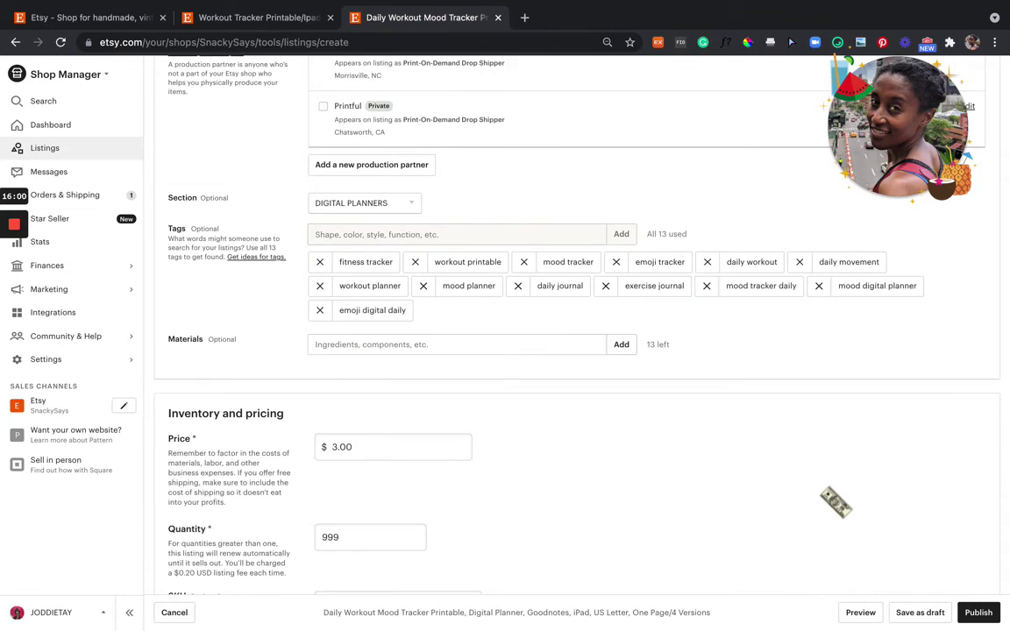
pyautogui.scroll(-5, 835, 502)
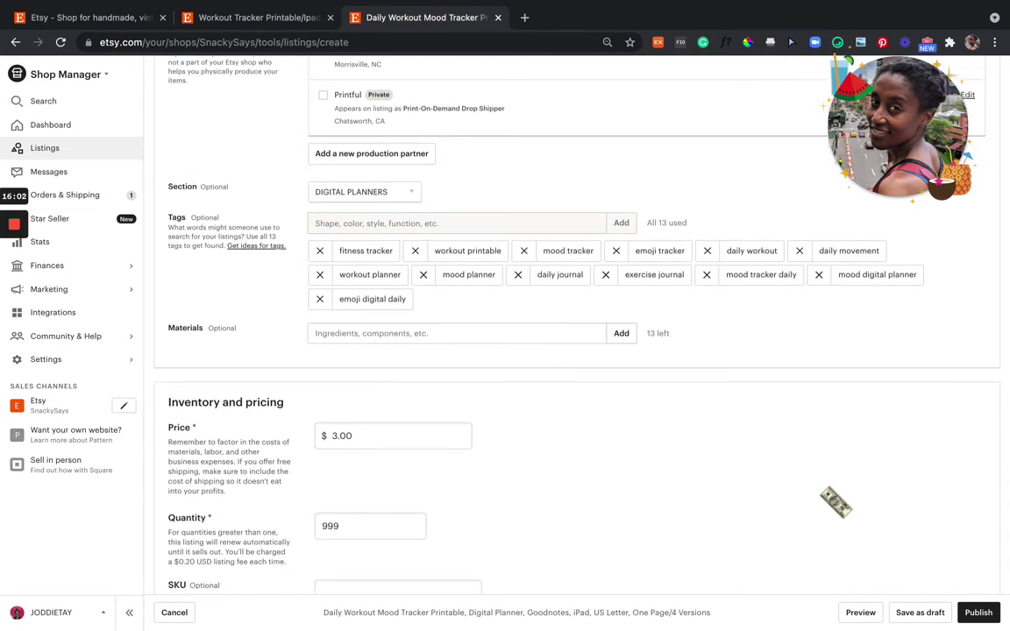
pyautogui.scroll(-5, 836, 501)
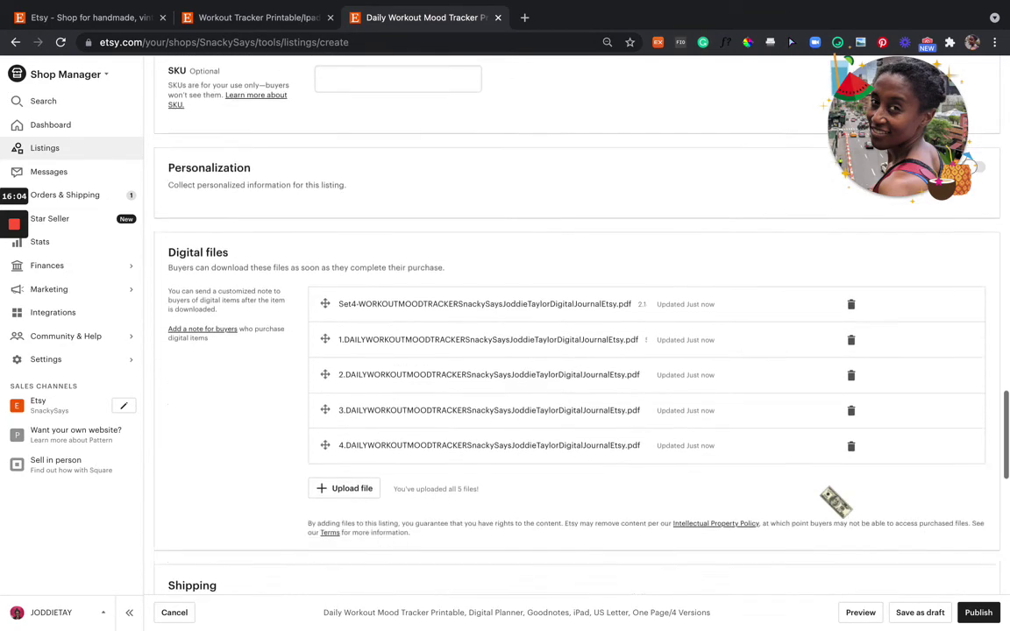
pyautogui.scroll(-5, 835, 501)
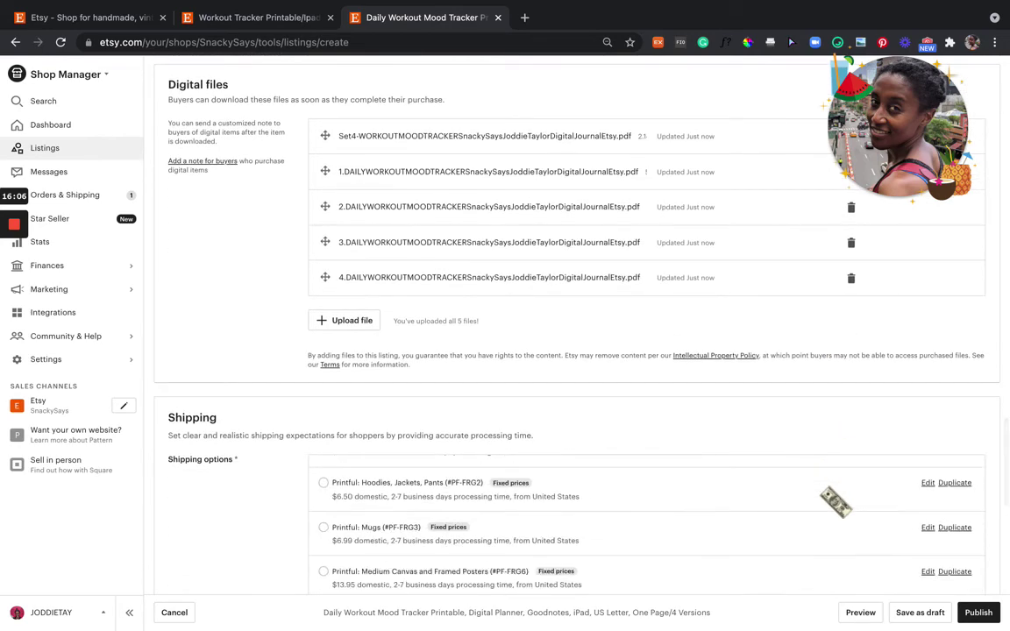
pyautogui.scroll(-10, 835, 501)
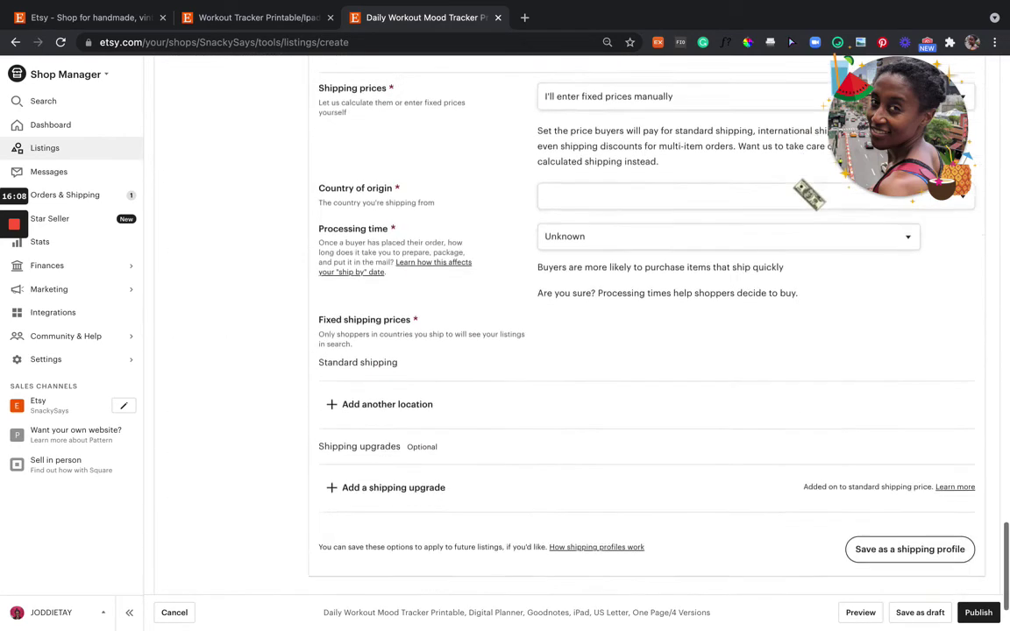
pyautogui.scroll(4, 646, 350)
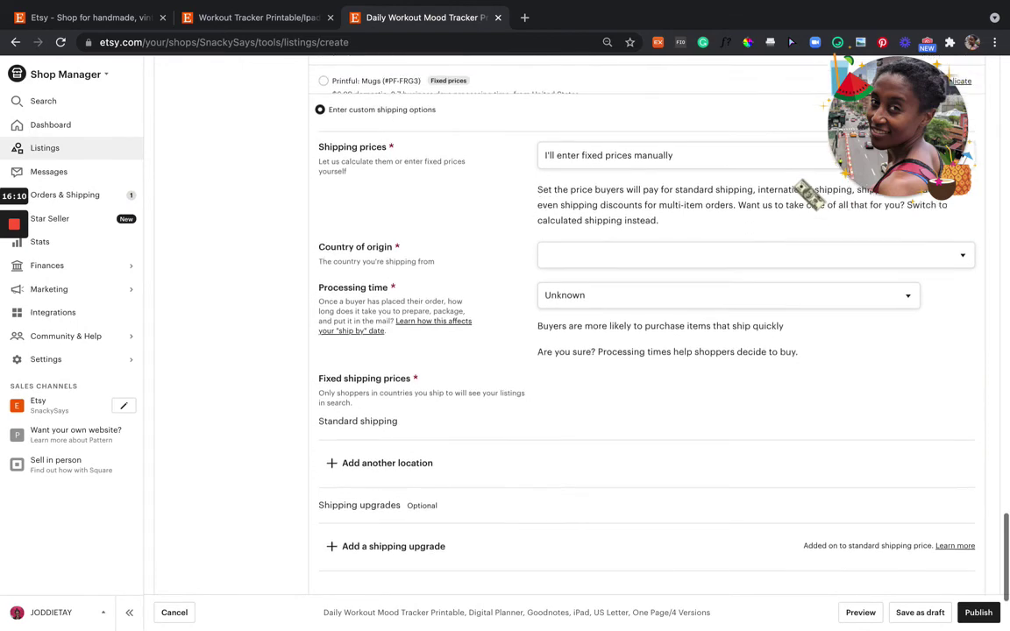
pyautogui.scroll(10, 646, 351)
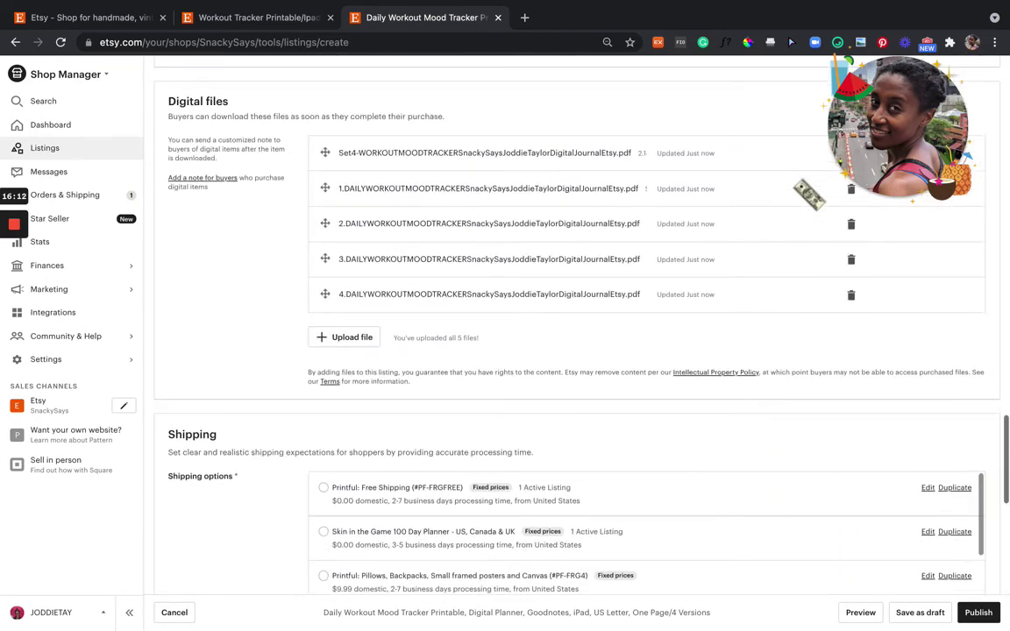
pyautogui.scroll(3, 646, 350)
pyautogui.scroll(12, 969, 152)
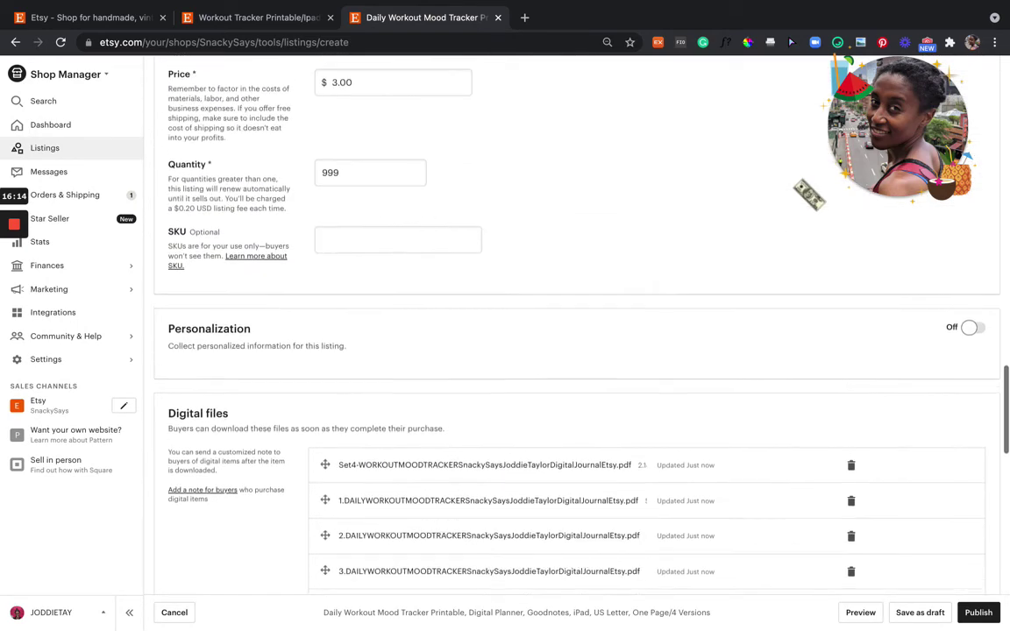
pyautogui.scroll(9, 968, 152)
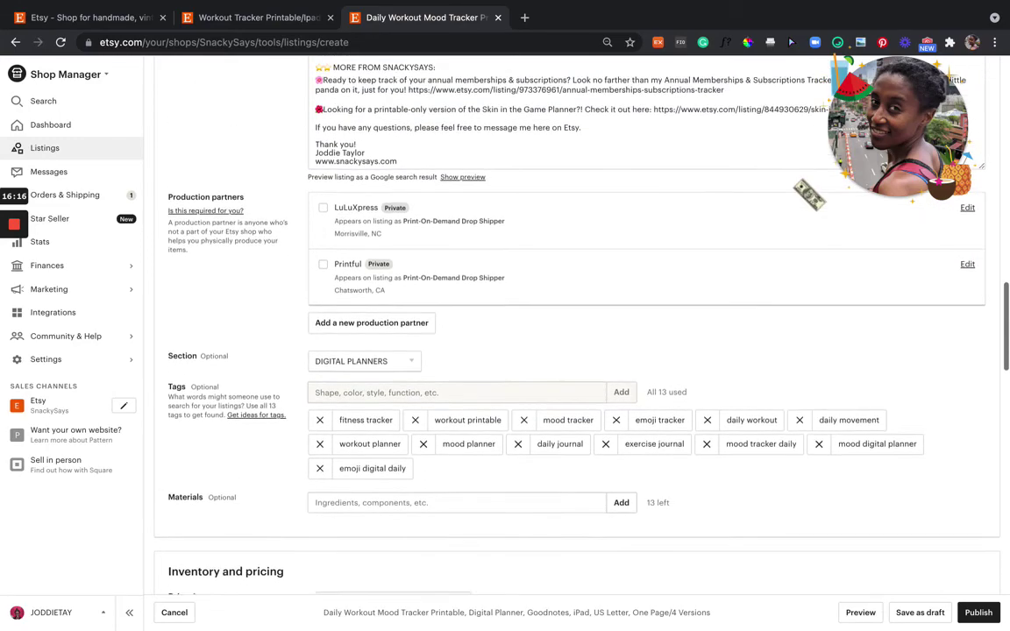
pyautogui.scroll(4, 808, 192)
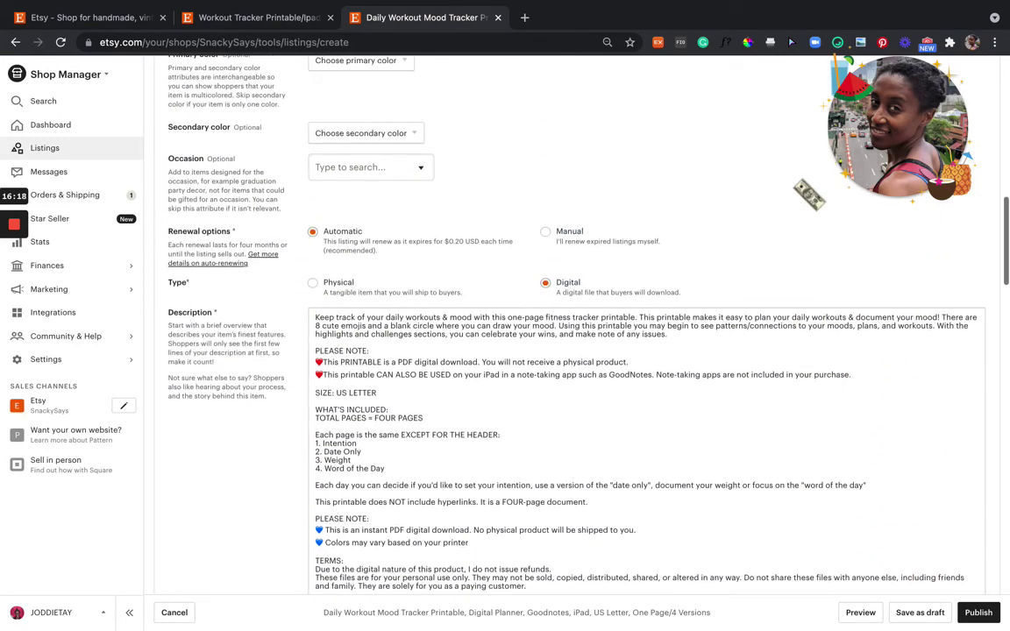
# Publish the Daily Workout Mood Tracker listing, accepting the $0.20 listing fee
pyautogui.click(978, 613)
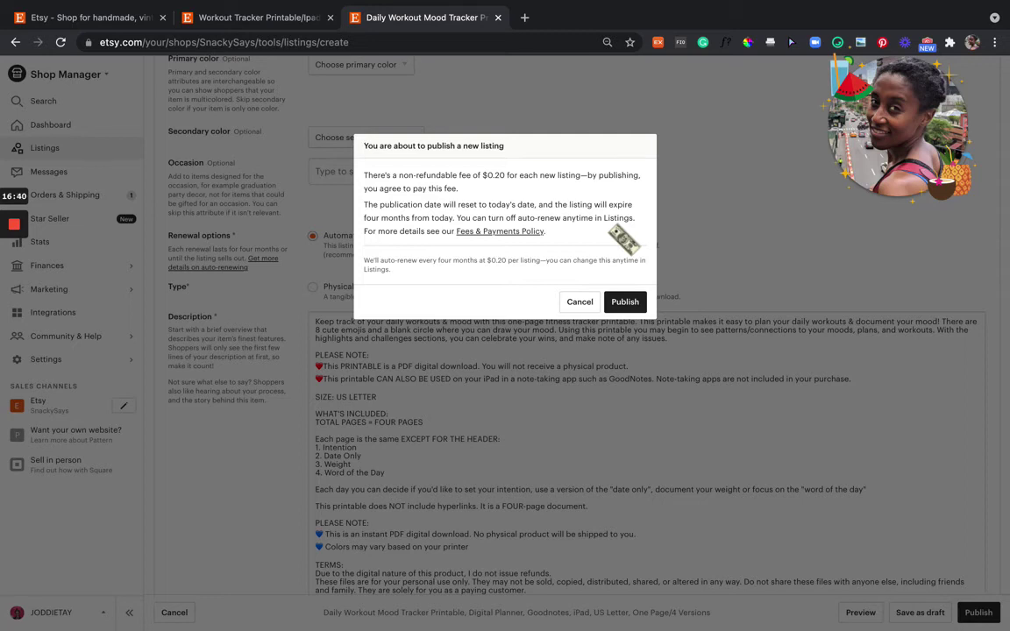
pyautogui.click(626, 301)
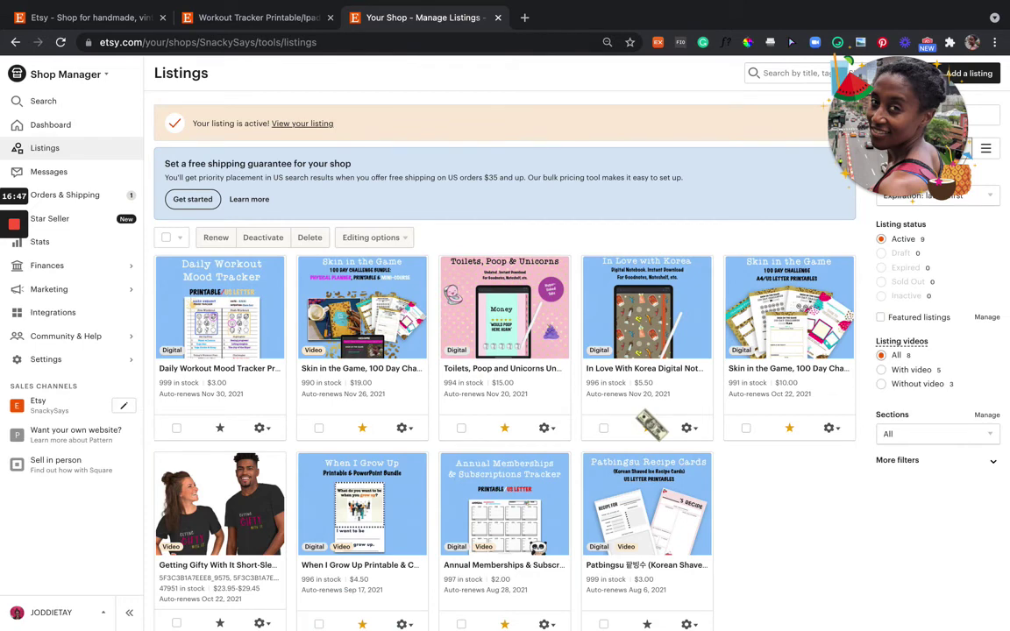
pyautogui.click(647, 427)
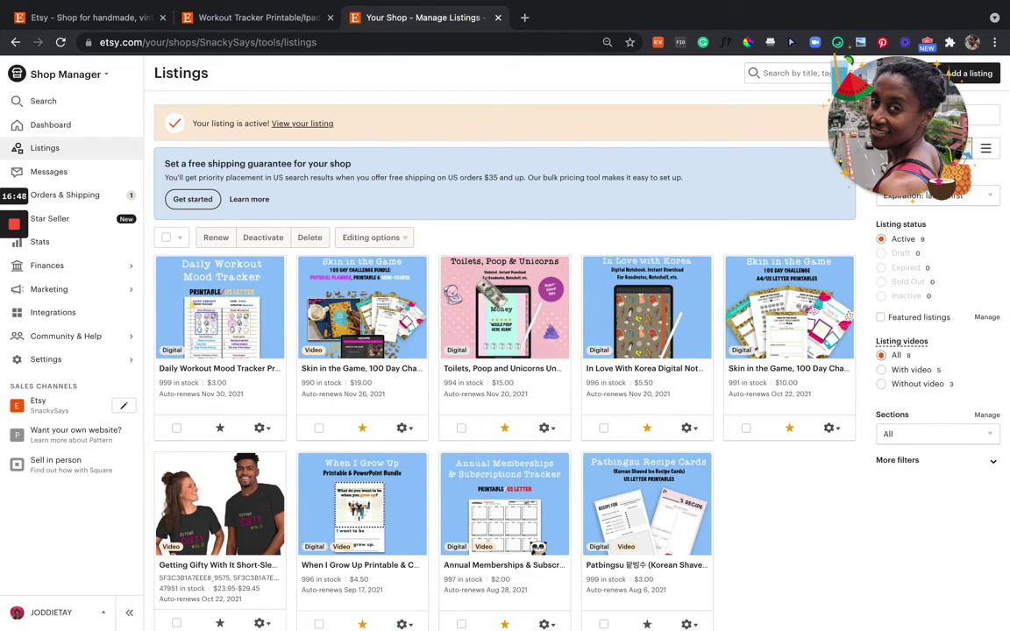
# Open the newly published listing's public page and browse its gallery, including the video and the "4 Versions" image
pyautogui.click(313, 127)
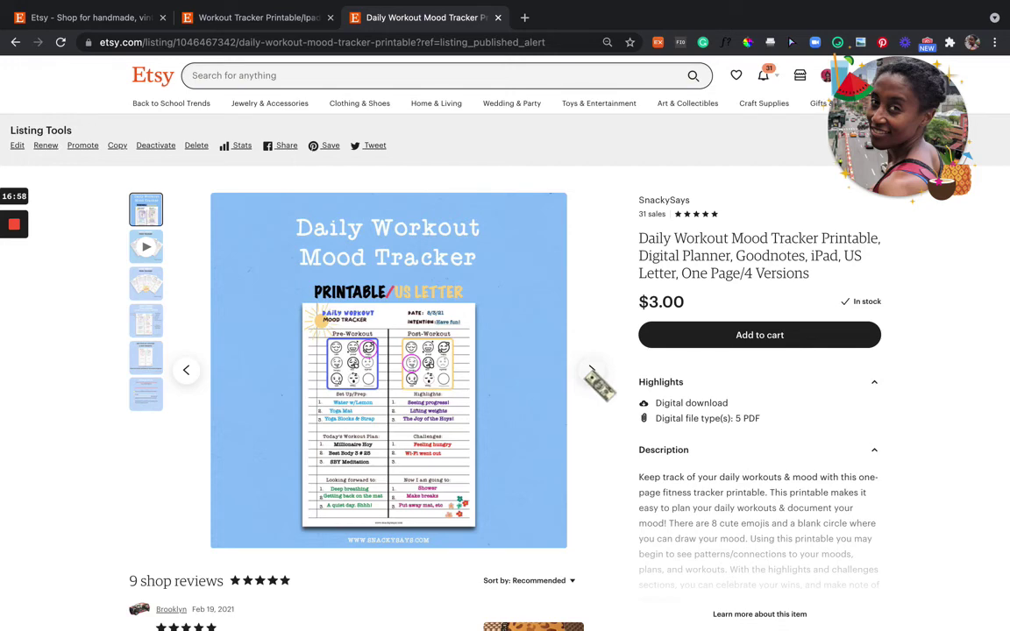
pyautogui.click(592, 370)
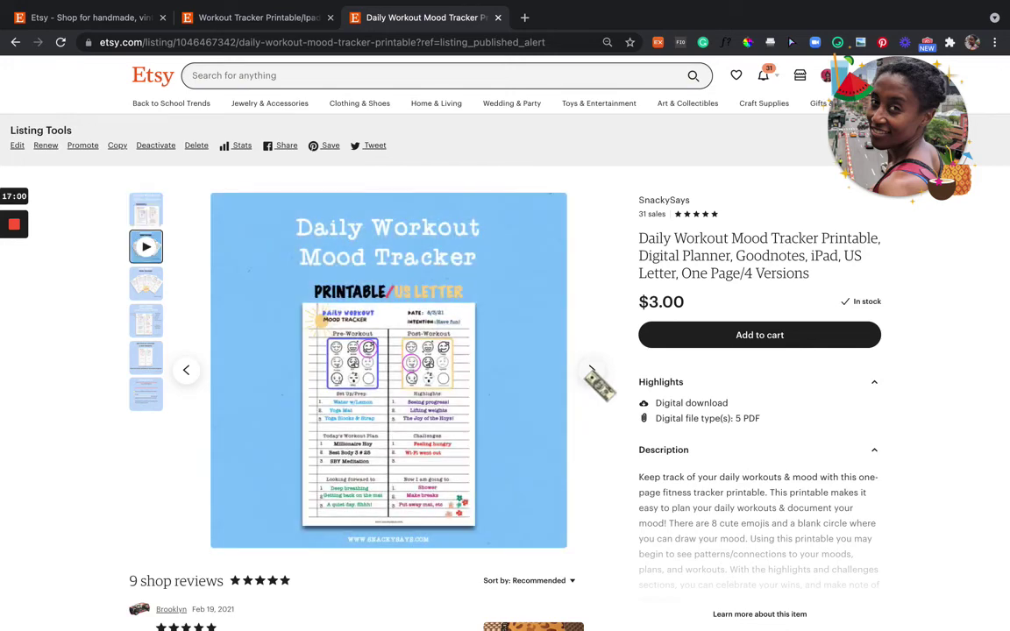
pyautogui.click(593, 374)
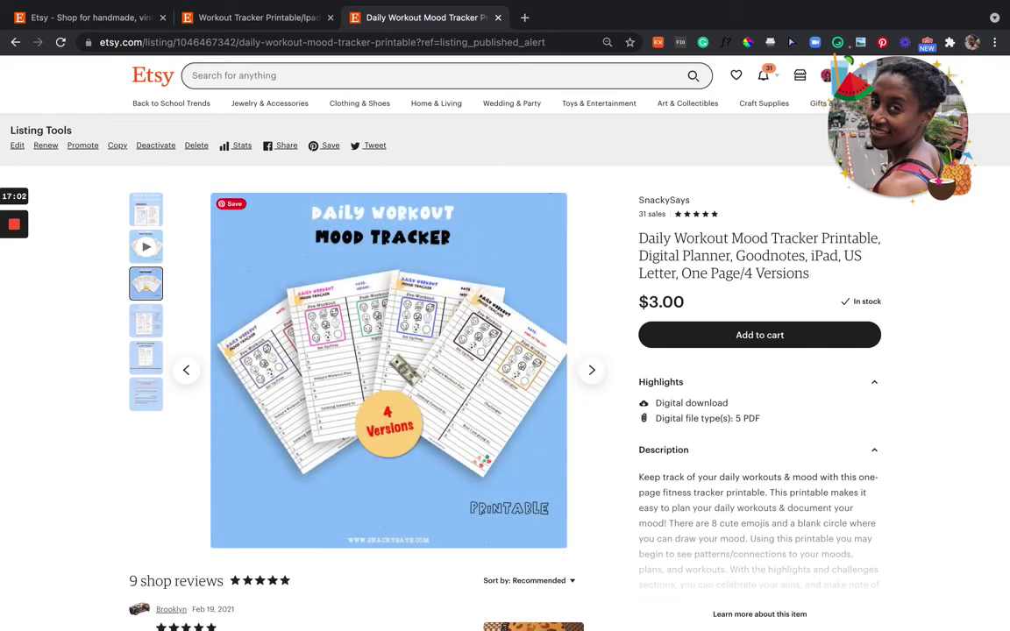
pyautogui.click(145, 246)
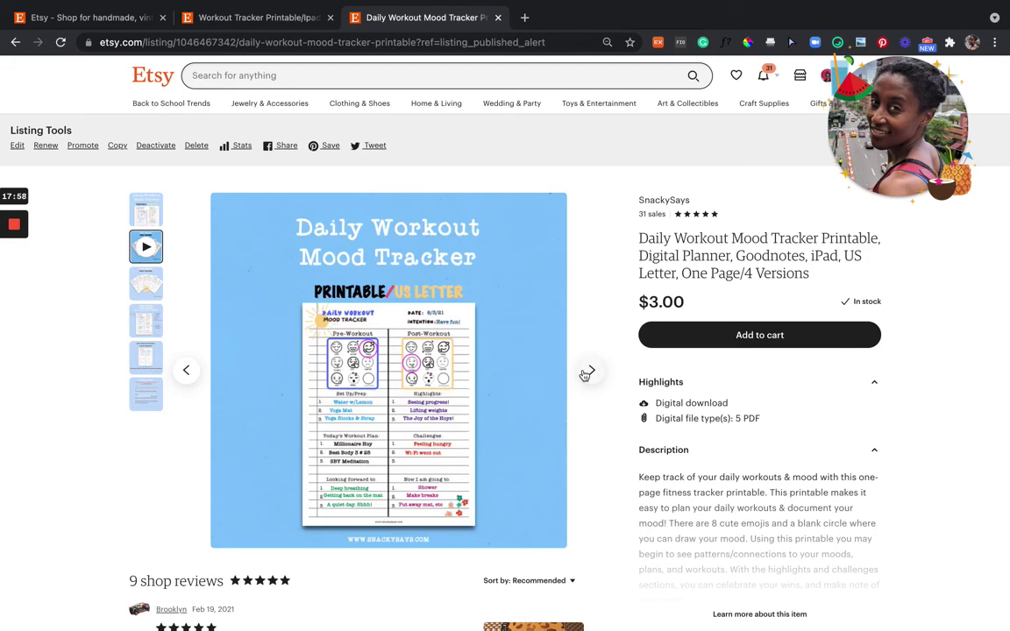
pyautogui.click(595, 372)
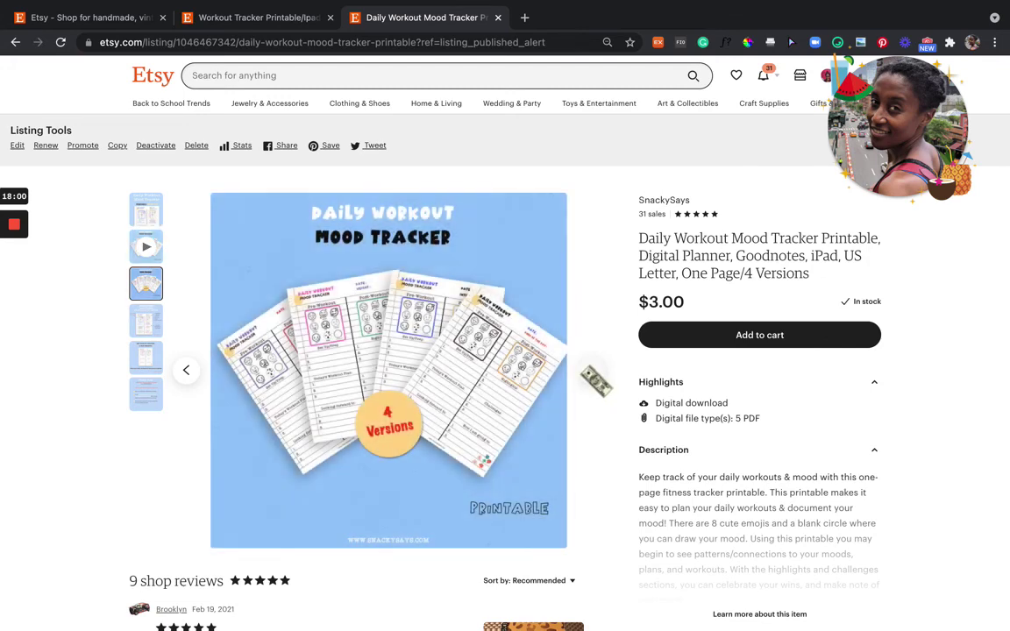